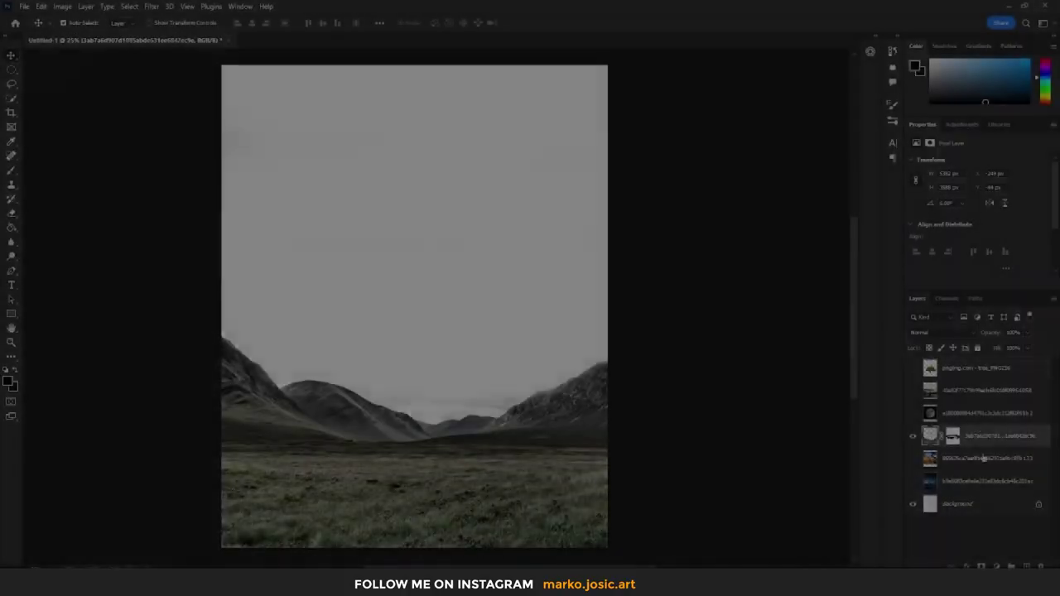
# Paint black across the upper sky on the cloud layer mask with a 10%-flow brush.
pyautogui.press('b')
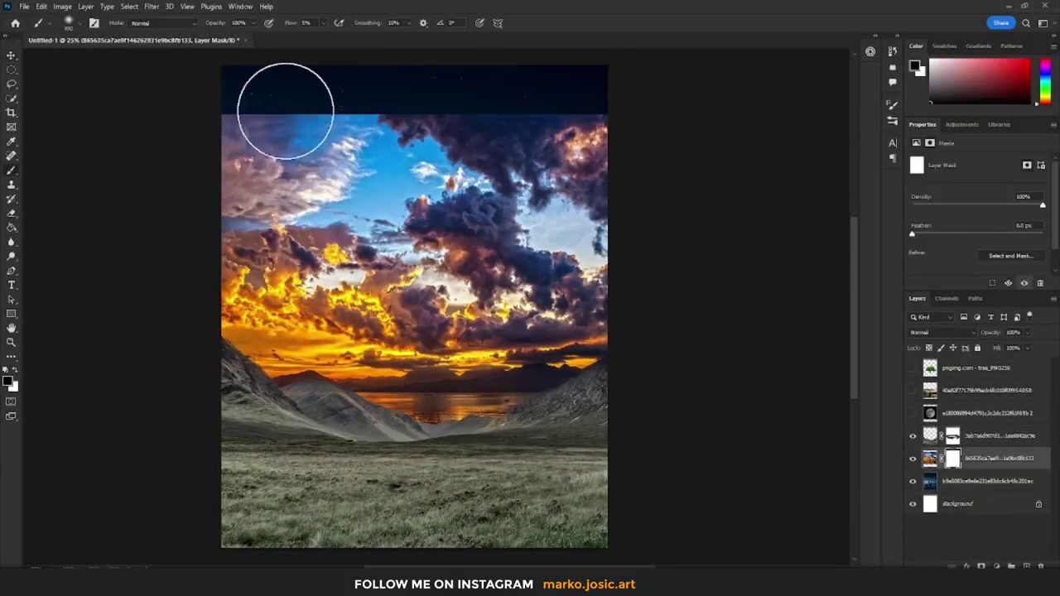
pyautogui.moveTo(256, 106); pyautogui.dragTo(348, 149)
pyautogui.moveTo(350, 83)
pyautogui.mouseDown()
pyautogui.moveTo(232, 105)
pyautogui.moveTo(464, 201)
pyautogui.moveTo(216, 190)
pyautogui.moveTo(544, 208)
pyautogui.moveTo(268, 135)
pyautogui.moveTo(440, 161)
pyautogui.moveTo(291, 216)
pyautogui.moveTo(582, 239)
pyautogui.mouseUp()
pyautogui.hotkey('shift', '1')
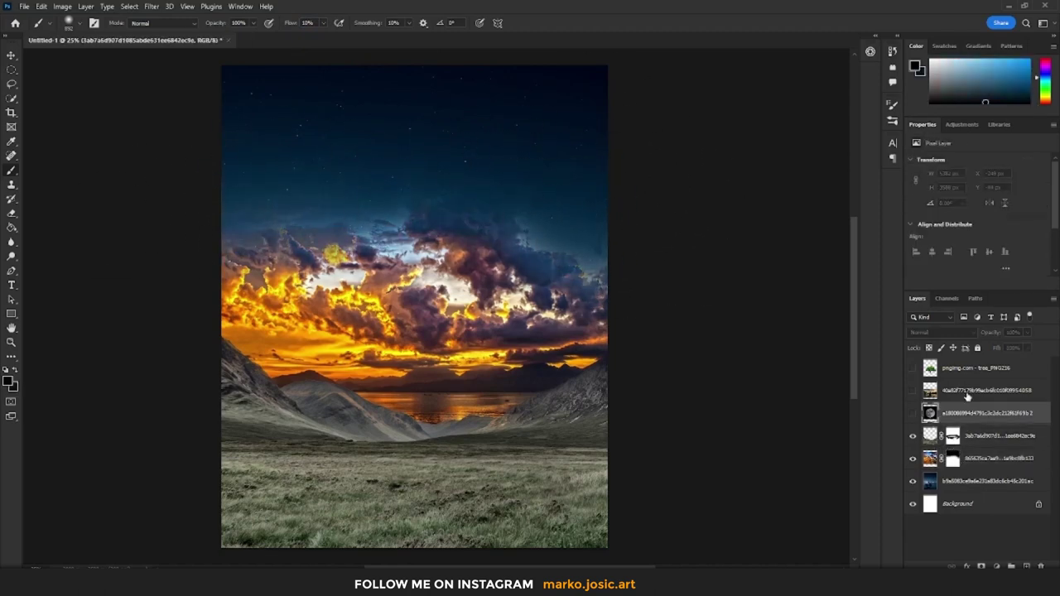
# Mask the moon layer to an elliptical selection of its disc, hiding the black surround.
pyautogui.click(913, 412)
pyautogui.click(986, 412)
pyautogui.press('m')
pyautogui.moveTo(284, 167); pyautogui.dragTo(546, 429)
pyautogui.hotkey('ctrl', 'shift', 'i')
pyautogui.press('Delete')
pyautogui.hotkey('ctrl', 'z')
pyautogui.moveTo(310, 185)
pyautogui.mouseDown()
pyautogui.moveTo(641, 426)
pyautogui.moveTo(437, 272)
pyautogui.moveTo(521, 355)
pyautogui.moveTo(545, 427)
pyautogui.mouseUp()
pyautogui.click(982, 566)
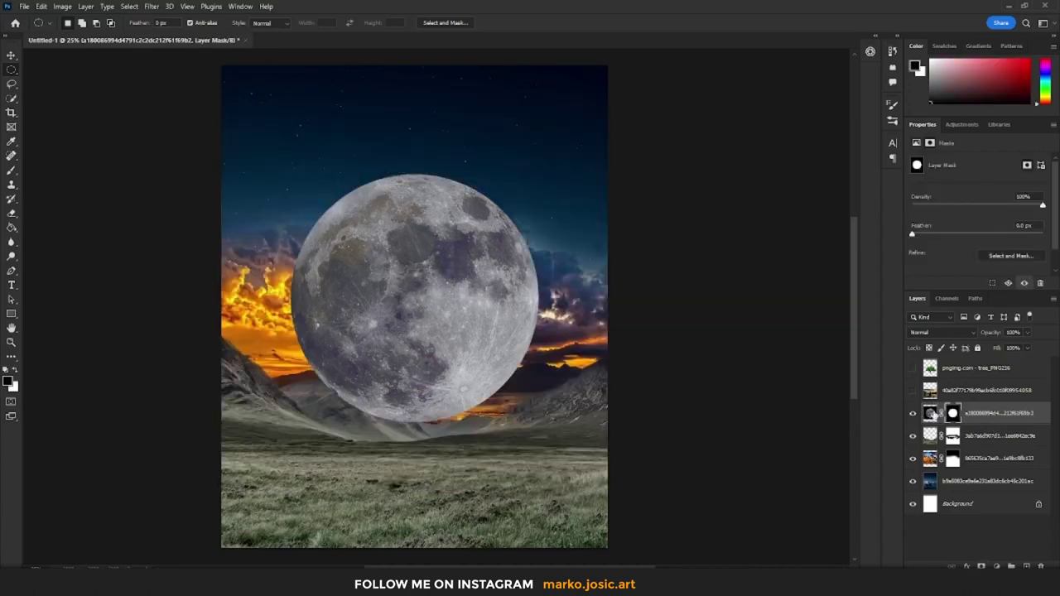
# Free Transform the moon to resize it and place it in the upper-left sky.
pyautogui.hotkey('ctrl', 't')
pyautogui.moveTo(477, 308)
pyautogui.mouseDown()
pyautogui.moveTo(389, 185)
pyautogui.moveTo(497, 220)
pyautogui.mouseUp()
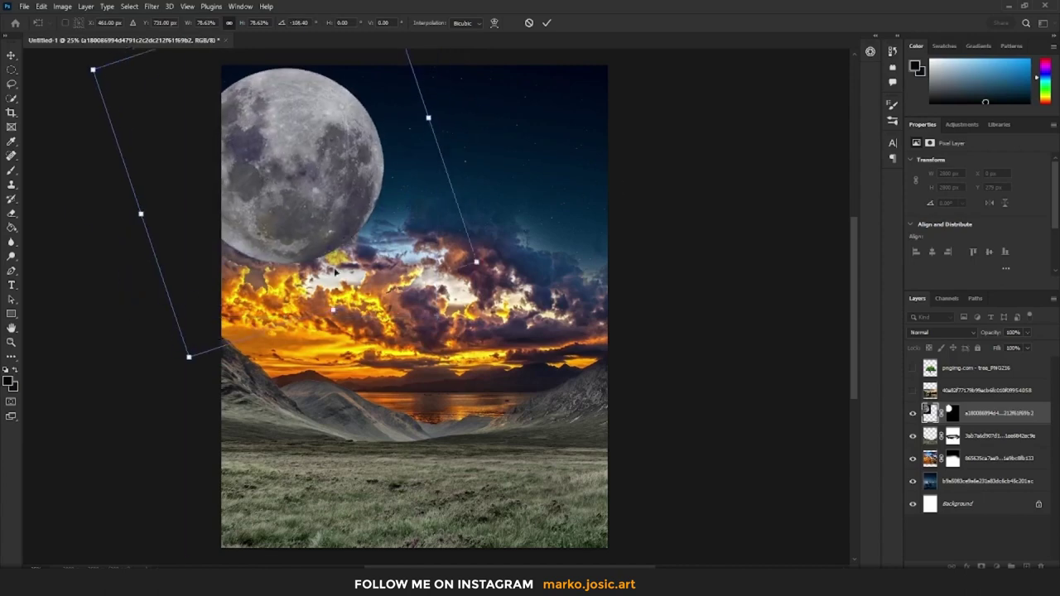
pyautogui.press('Return')
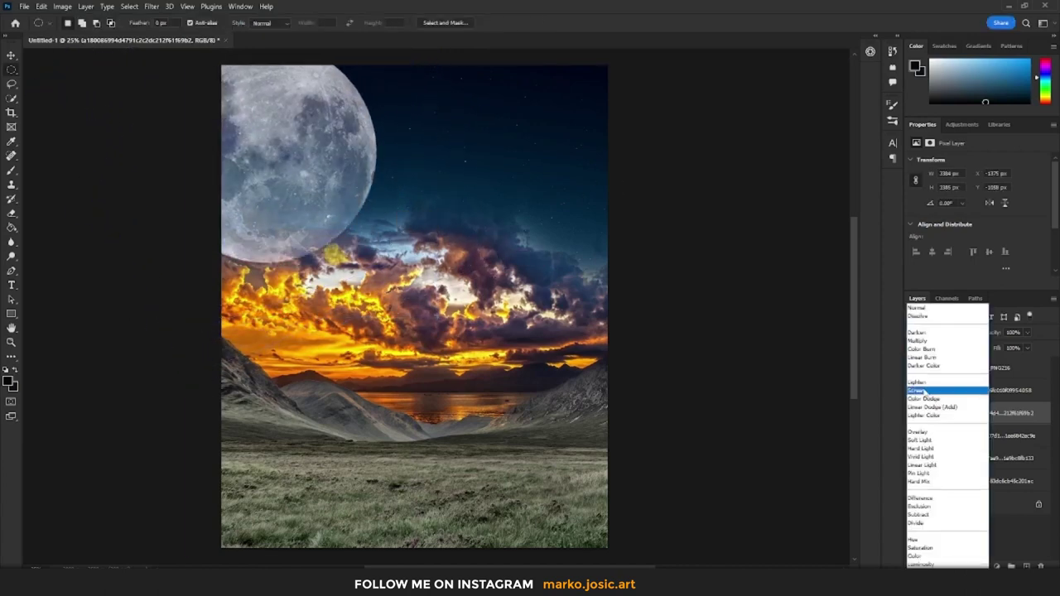
pyautogui.click(994, 481)
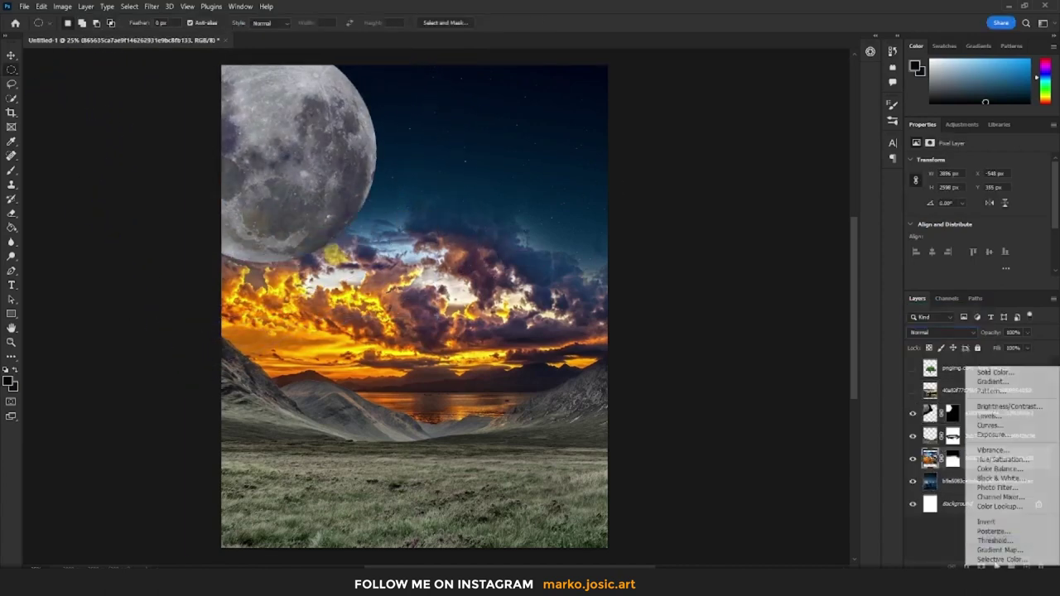
# Lower brightness to darken the clouds and shift Color Balance toward cyan and blue.
pyautogui.moveTo(977, 191); pyautogui.dragTo(949, 193)
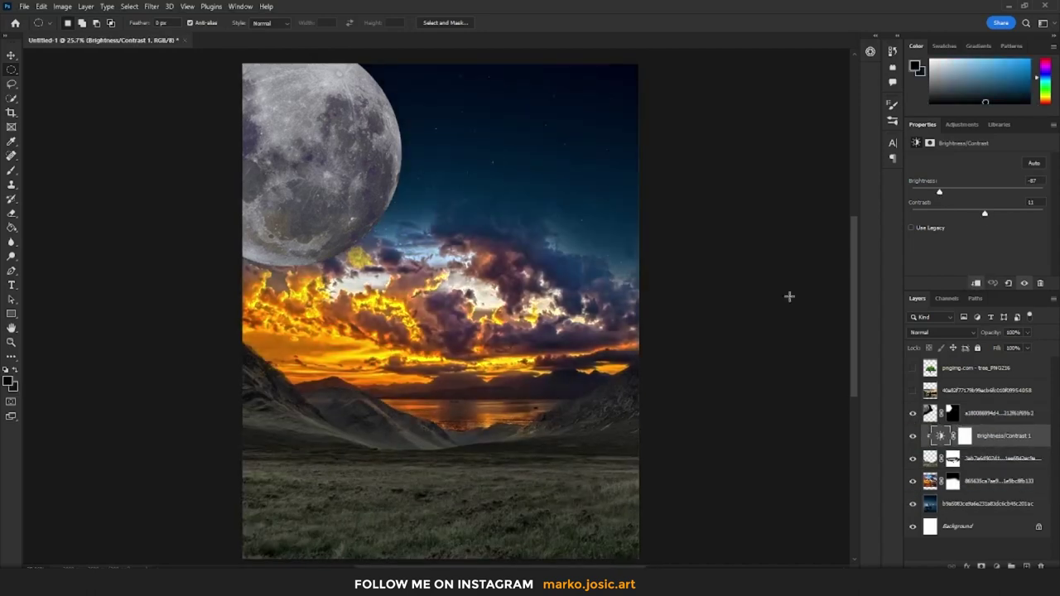
pyautogui.moveTo(963, 185); pyautogui.dragTo(955, 185)
pyautogui.moveTo(963, 222); pyautogui.dragTo(968, 223)
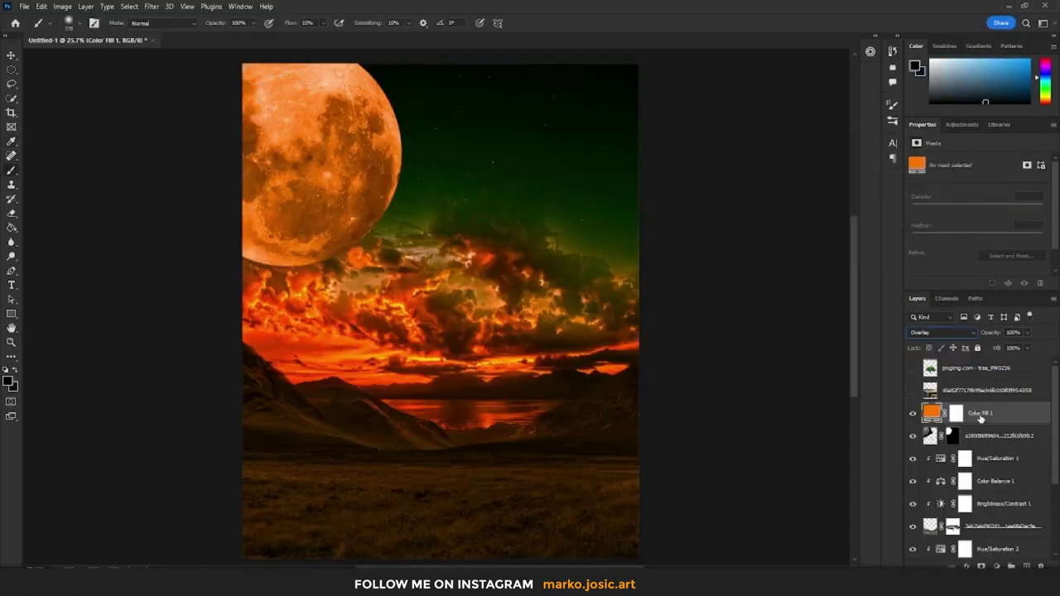
# Paint the Color Fill 1 mask so the orange tint shows only on the moon.
pyautogui.moveTo(378, 172); pyautogui.dragTo(426, 88)
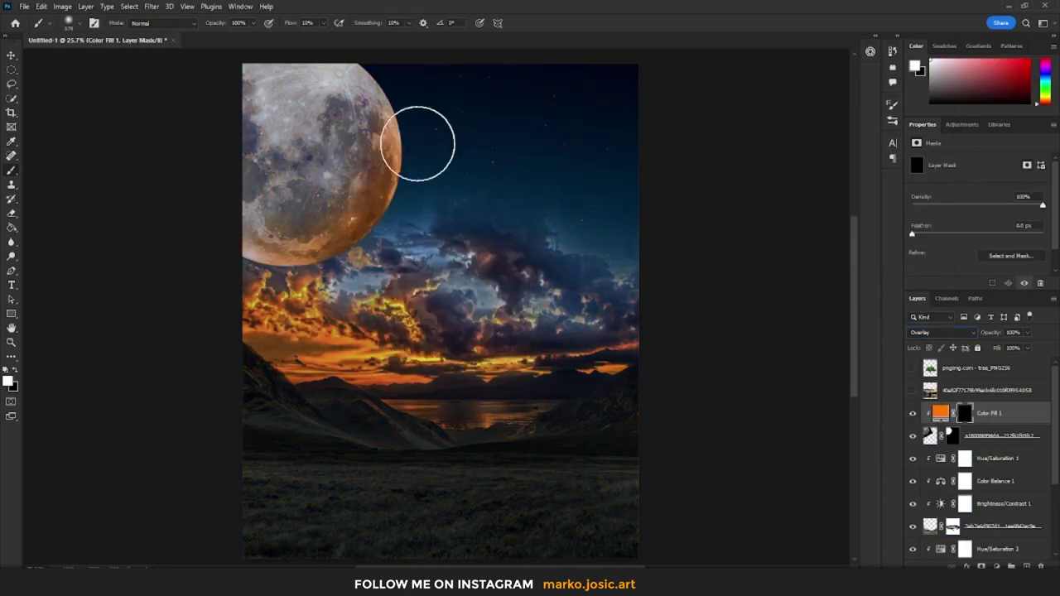
pyautogui.moveTo(237, 130)
pyautogui.mouseDown()
pyautogui.moveTo(201, 71)
pyautogui.moveTo(363, 149)
pyautogui.moveTo(284, 119)
pyautogui.moveTo(295, 224)
pyautogui.moveTo(253, 123)
pyautogui.mouseUp()
pyautogui.hotkey('alt', ']')
pyautogui.press('x')
pyautogui.click(912, 436)
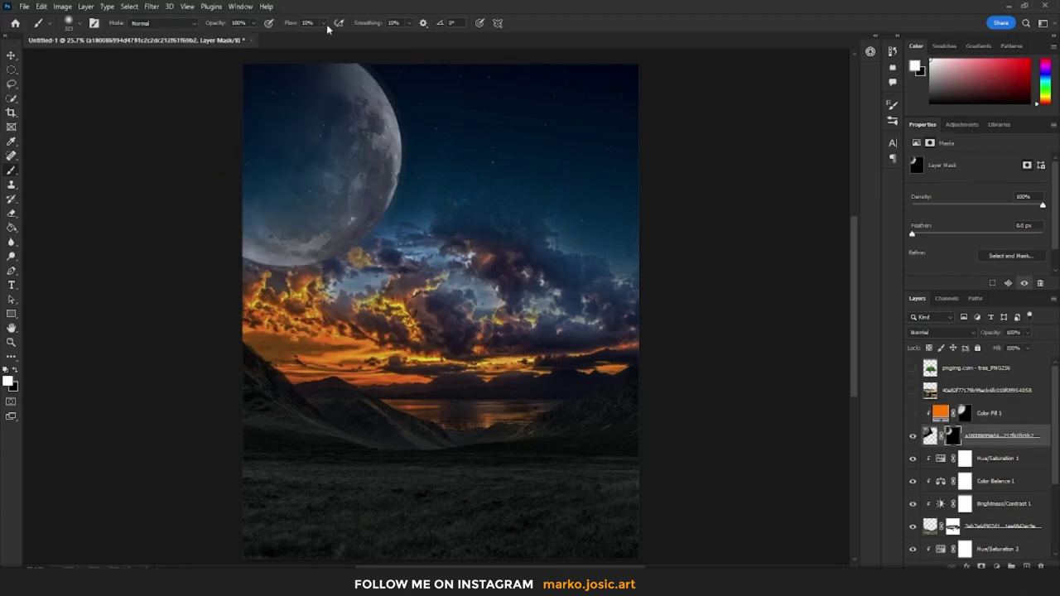
pyautogui.scroll(3, 378, 202)
pyautogui.scroll(-1, 490, 261)
pyautogui.scroll(2, 491, 261)
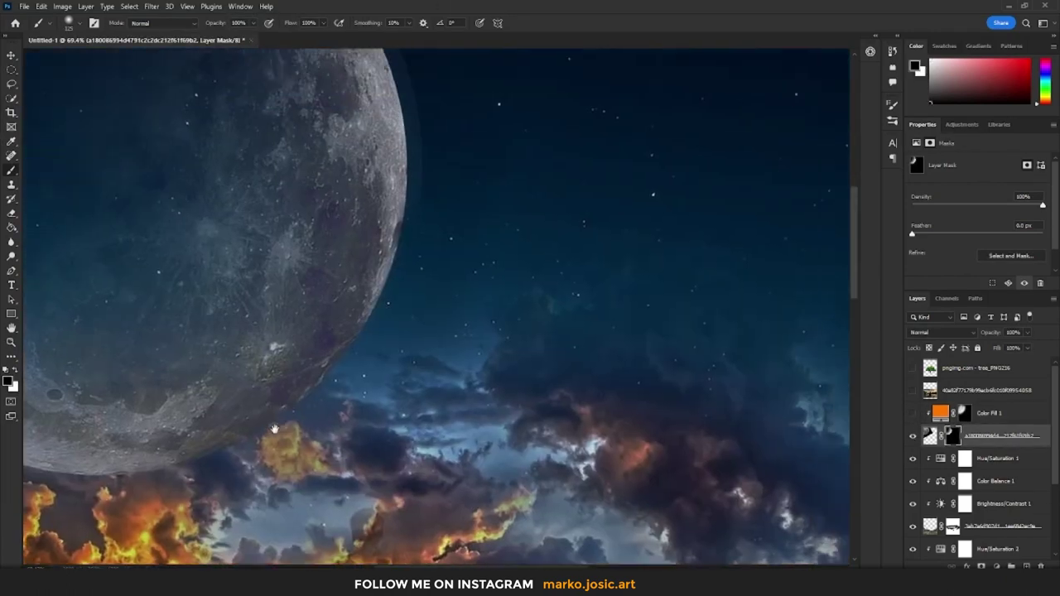
pyautogui.scroll(1, 393, 191)
pyautogui.scroll(-3, 468, 287)
pyautogui.scroll(-1, 469, 287)
pyautogui.click(913, 413)
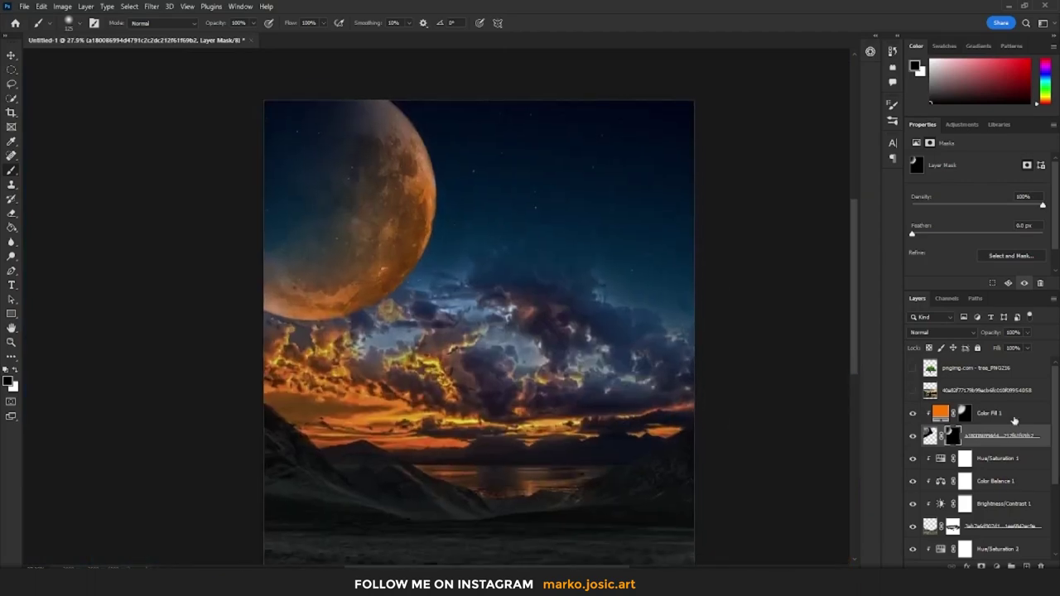
# Add an Exposure adjustment at +0.30 to brighten the moon, toggling it to compare.
pyautogui.click(996, 567)
pyautogui.click(961, 439)
pyautogui.scroll(2, 422, 224)
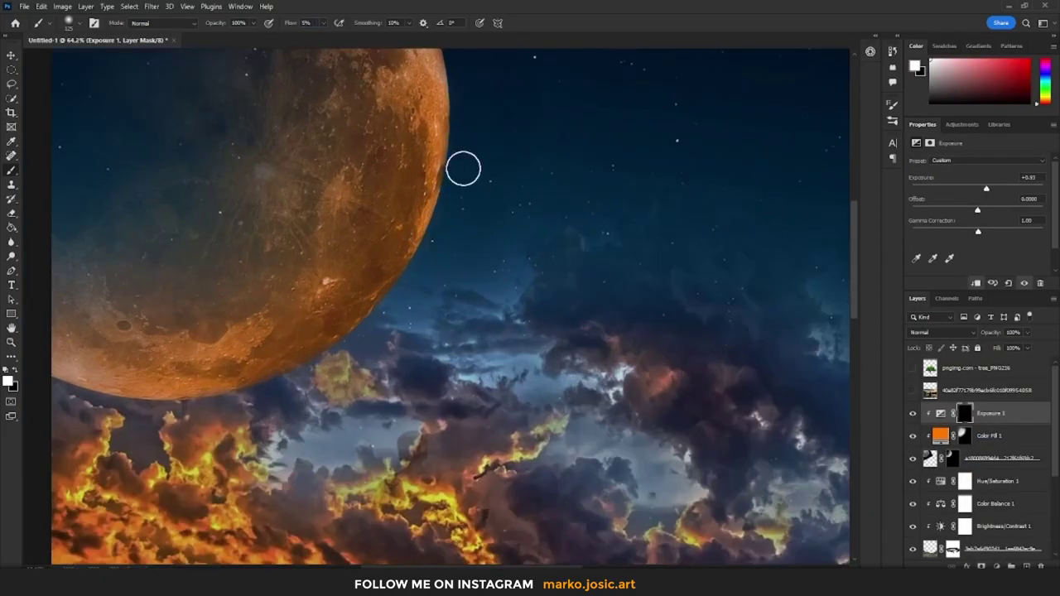
pyautogui.scroll(2, 417, 265)
pyautogui.scroll(-3, 462, 379)
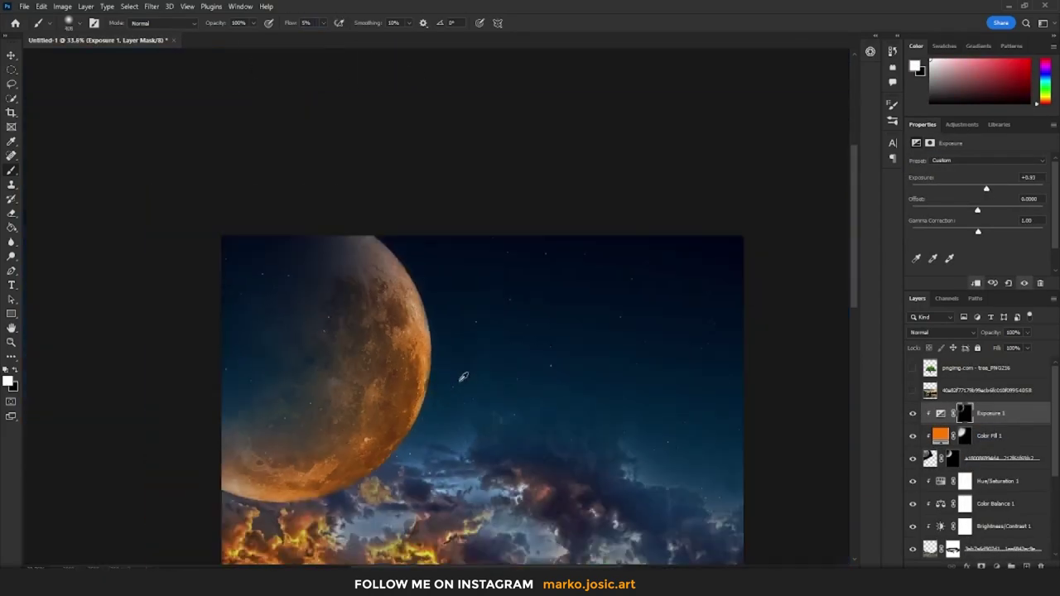
pyautogui.scroll(-1, 461, 378)
pyautogui.click(913, 413)
pyautogui.click(994, 458)
# Colorize the moon with Hue/Saturation, shifting the hue toward yellow for a golden tone.
pyautogui.hotkey('ctrl', 'u')
pyautogui.click(988, 213)
pyautogui.moveTo(891, 146)
pyautogui.mouseDown()
pyautogui.moveTo(847, 147)
pyautogui.moveTo(878, 178)
pyautogui.mouseUp()
pyautogui.click(1007, 94)
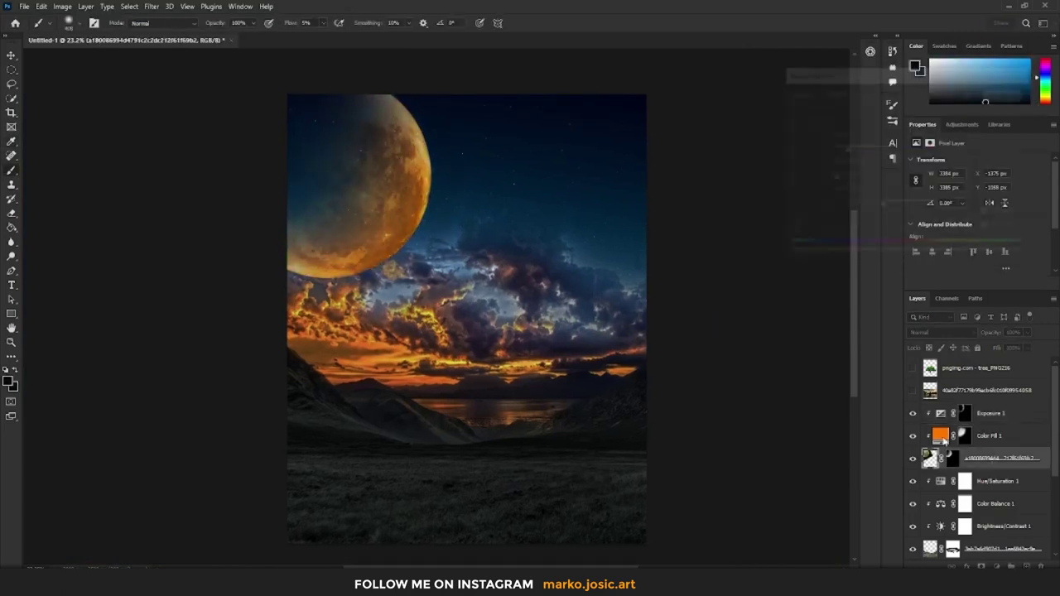
# Add an orange Solid Color fill in Linear Dodge (Add) with an inverted black mask.
pyautogui.click(990, 436)
pyautogui.click(995, 566)
pyautogui.click(940, 435)
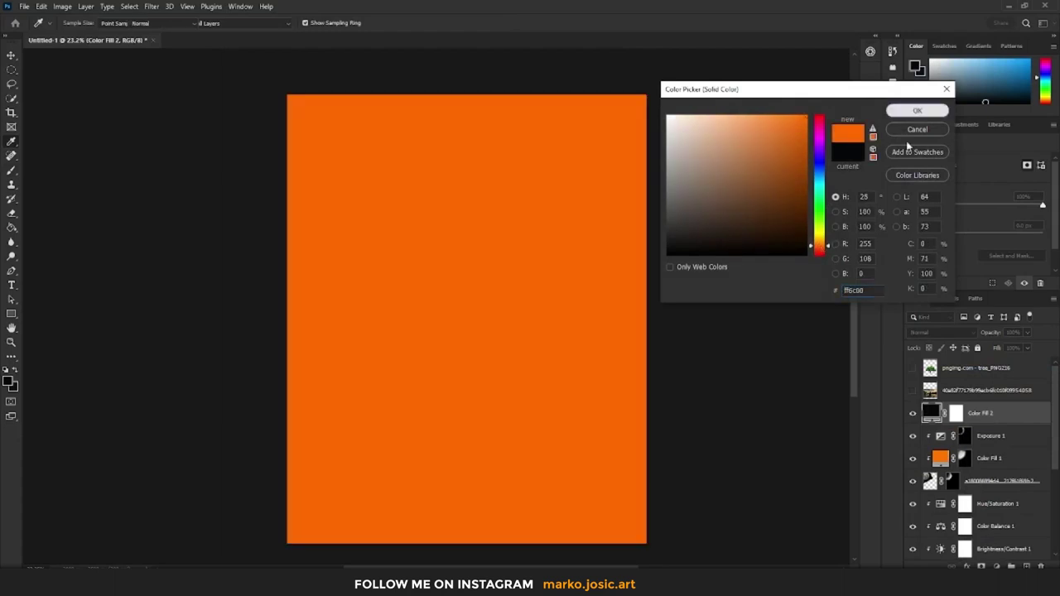
pyautogui.click(919, 109)
pyautogui.hotkey('ctrl', 'i')
pyautogui.hotkey('shift', 'alt', 'w')
pyautogui.hotkey('ctrl', '+')
# Brush the orange glow along the moon's rim and lower edge.
pyautogui.press('b')
pyautogui.moveTo(418, 170); pyautogui.dragTo(274, 311)
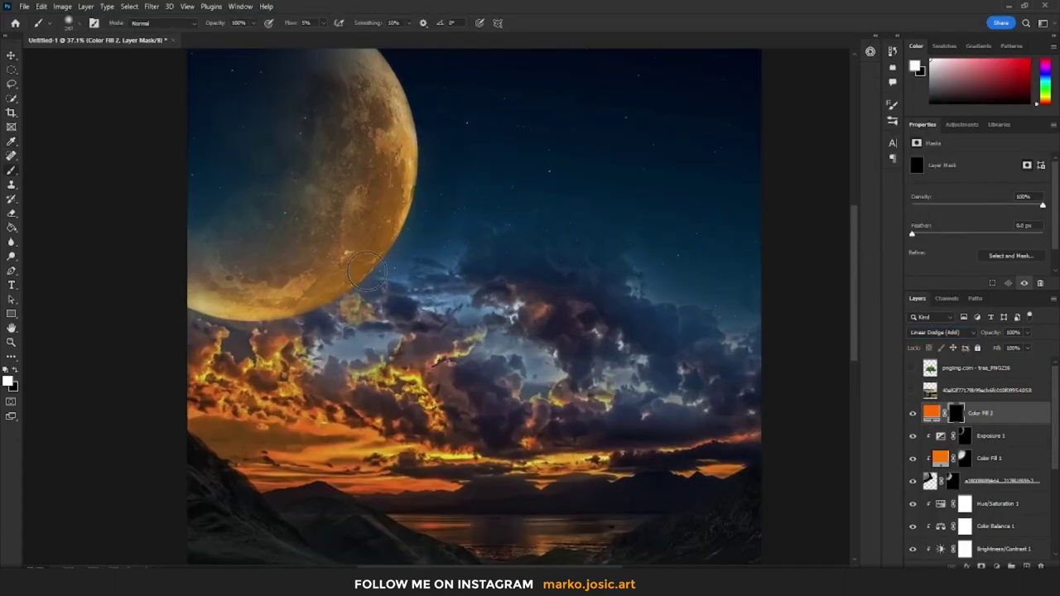
pyautogui.moveTo(357, 286); pyautogui.dragTo(414, 75)
pyautogui.moveTo(393, 232); pyautogui.dragTo(254, 305)
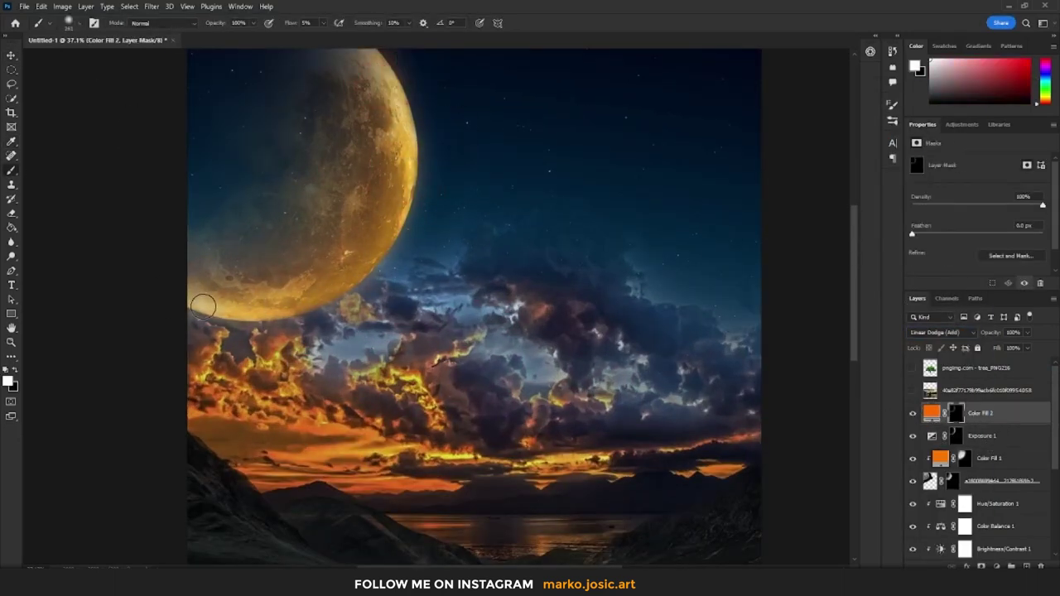
pyautogui.scroll(-2, 437, 213)
pyautogui.scroll(-2, 437, 213)
pyautogui.hotkey('alt', '[')
pyautogui.hotkey('alt', '[')
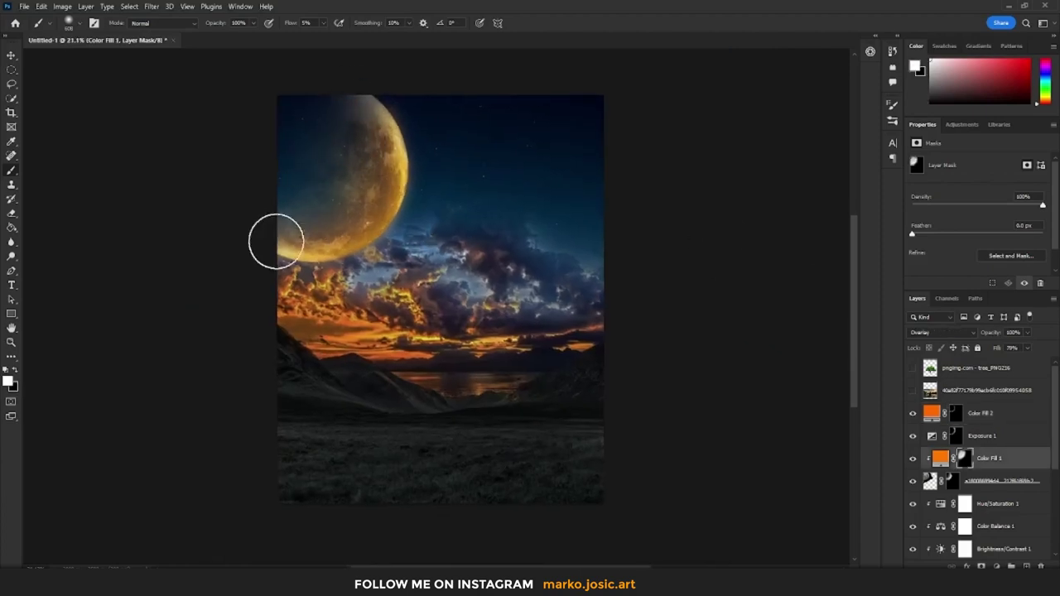
pyautogui.scroll(1, 439, 299)
# Give the moon layer a dimmed, low-opacity Outer Glow and choose its colour.
pyautogui.click(1002, 481)
pyautogui.click(967, 567)
pyautogui.click(990, 540)
pyautogui.moveTo(844, 189); pyautogui.dragTo(816, 193)
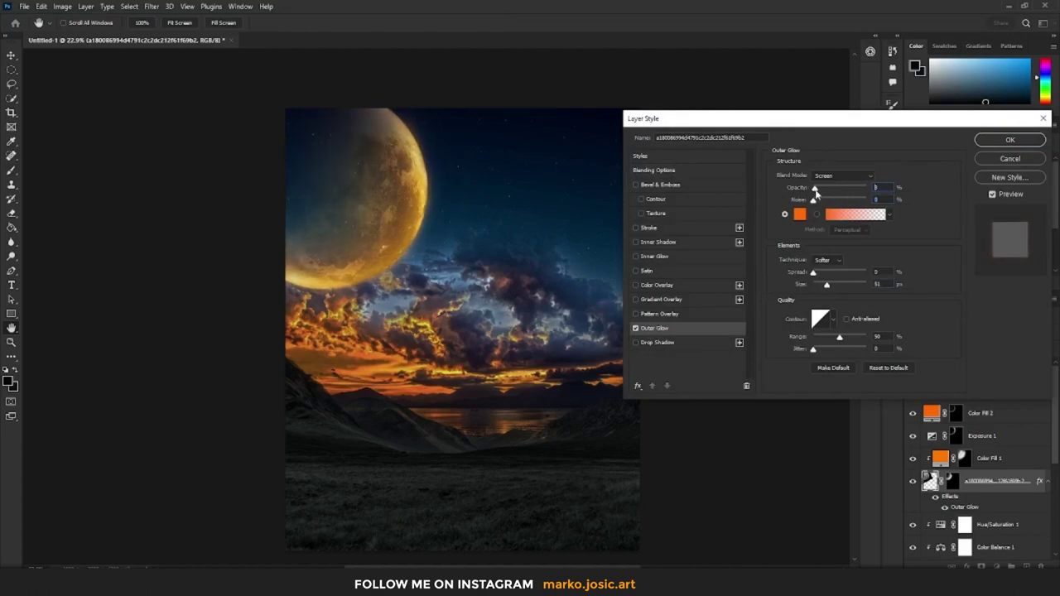
pyautogui.click(798, 216)
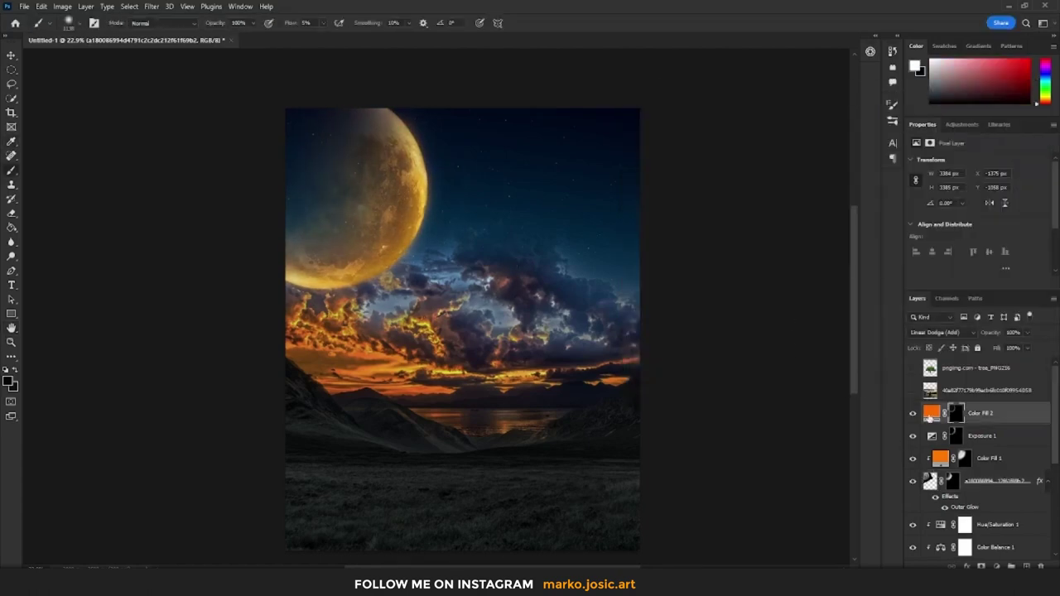
pyautogui.click(952, 480)
pyautogui.scroll(5, 411, 214)
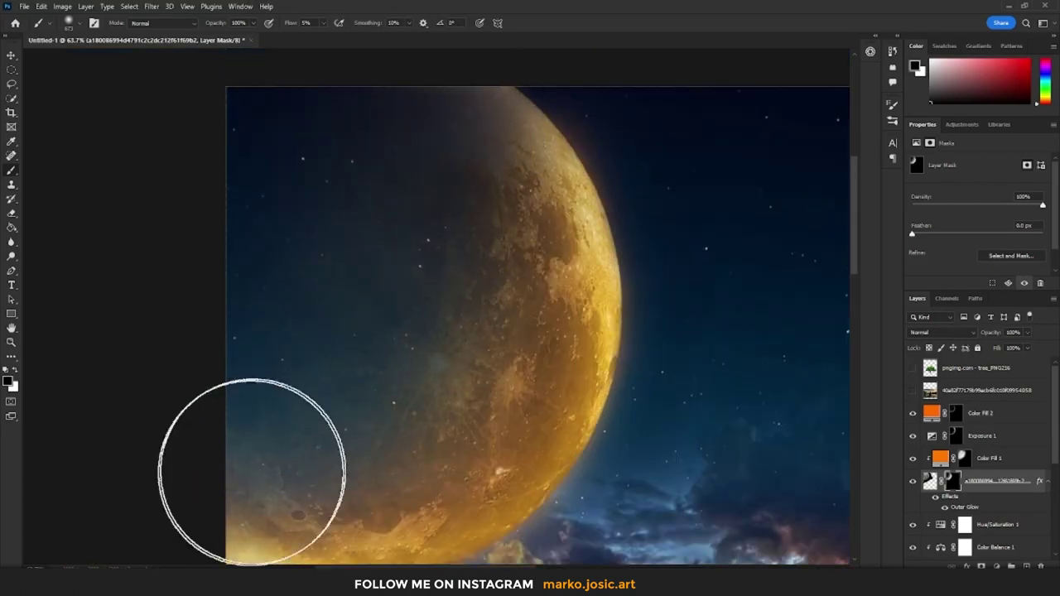
# Paint white on the mask to reveal brighter yellow at the moon's lower-left.
pyautogui.scroll(-4, 253, 462)
pyautogui.press('x')
pyautogui.moveTo(336, 254); pyautogui.dragTo(362, 200)
pyautogui.press('x')
pyautogui.press('x')
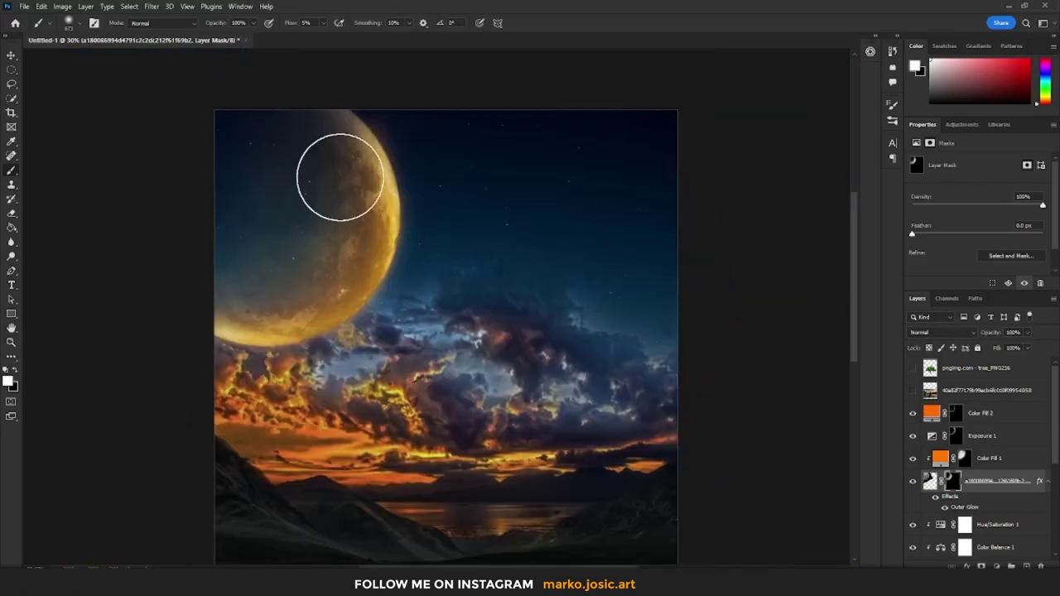
pyautogui.scroll(3, 402, 271)
pyautogui.press('x')
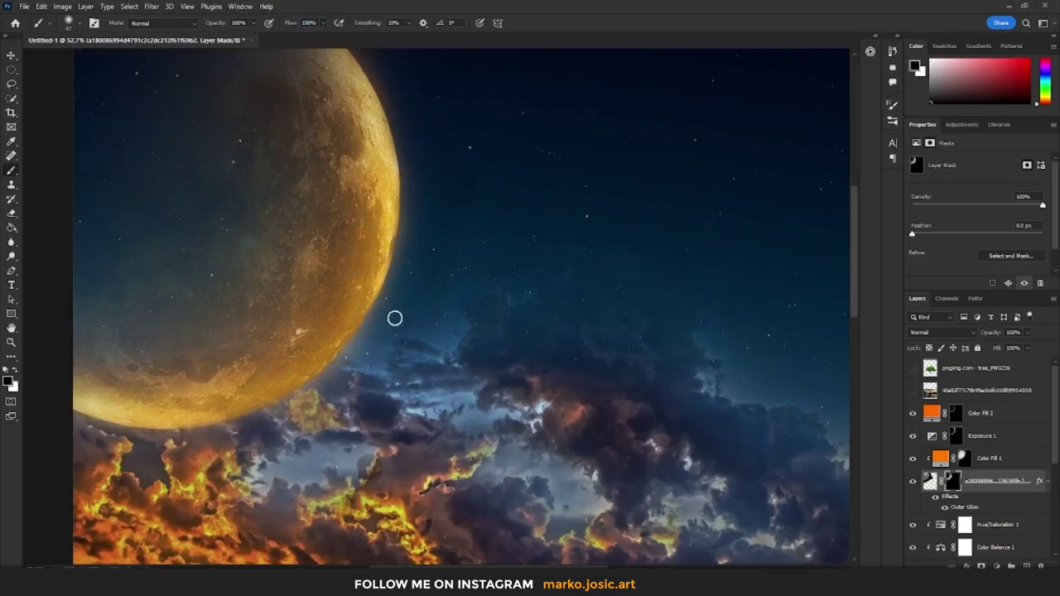
pyautogui.scroll(1, 395, 318)
# On the moon layer's mask, dismiss the warning and paint black over the moon's lower-left.
pyautogui.click(965, 460)
pyautogui.click(917, 412)
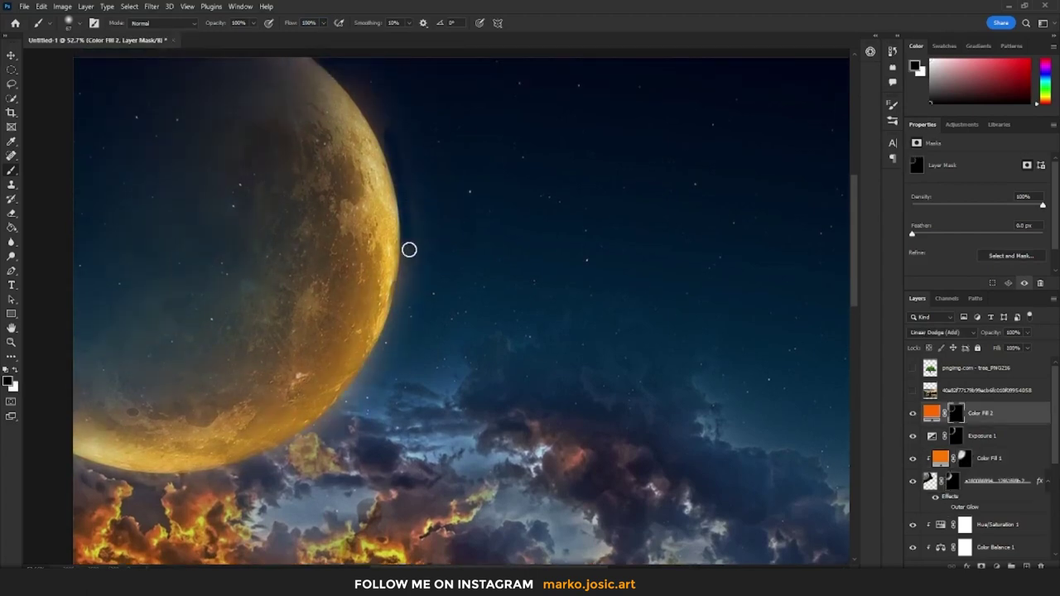
pyautogui.scroll(-3, 406, 246)
pyautogui.press('x')
pyautogui.click(327, 145)
pyautogui.press('Return')
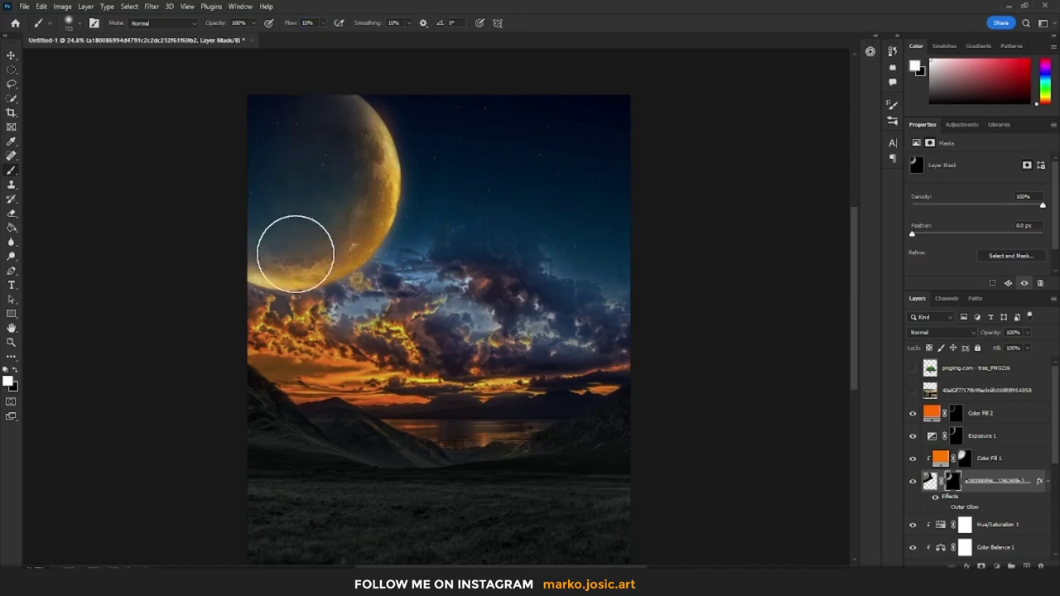
pyautogui.scroll(1, 488, 244)
pyautogui.moveTo(336, 282); pyautogui.dragTo(247, 291)
pyautogui.hscroll(3, 286, 292)
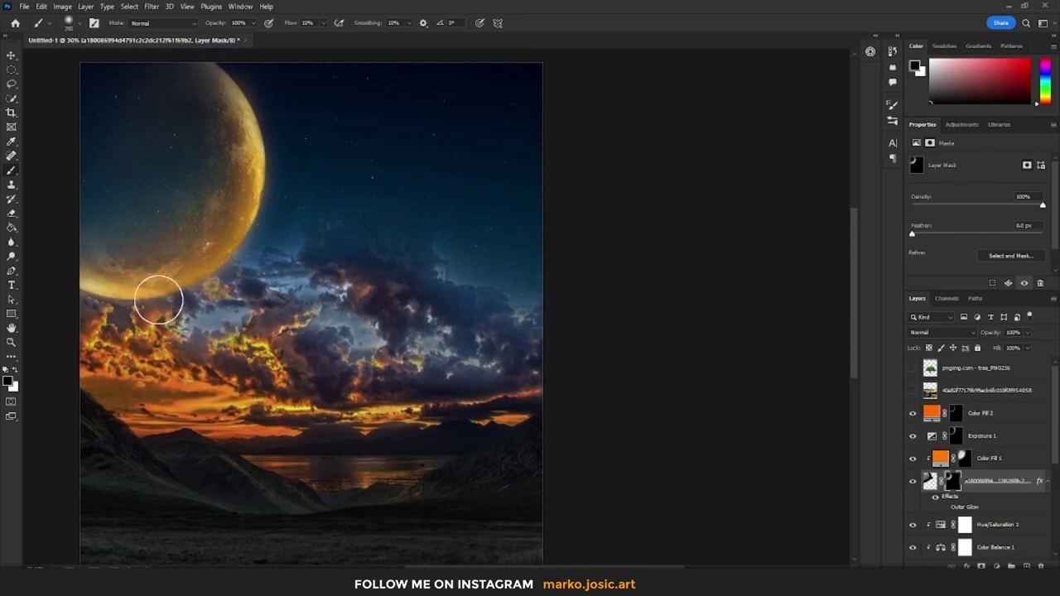
pyautogui.scroll(-2, 314, 292)
pyautogui.scroll(1, 313, 292)
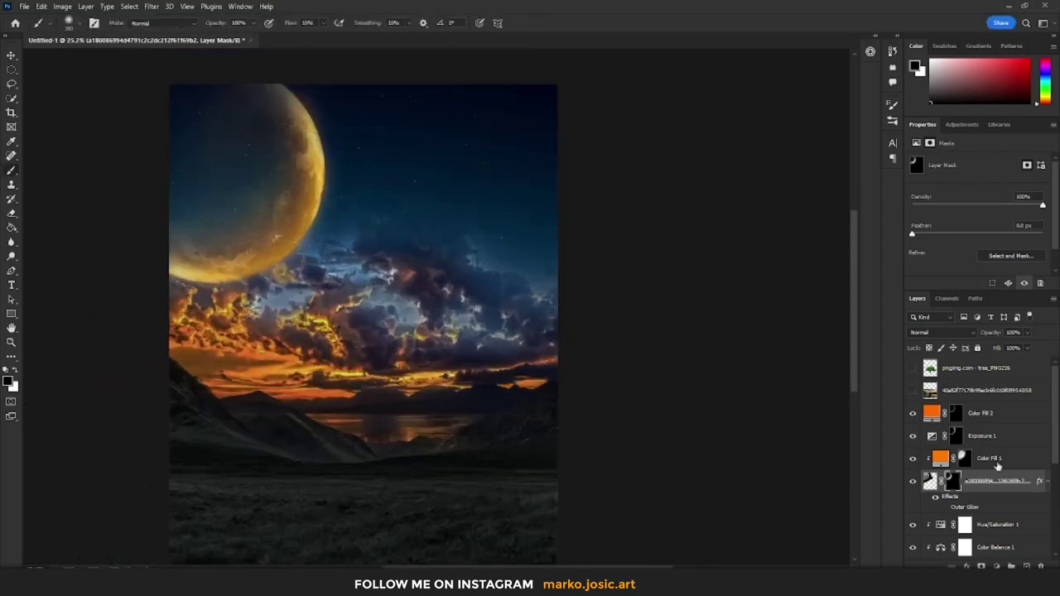
# Rotate the layer about 14 degrees with Free Transform.
pyautogui.hotkey('ctrl', 't')
pyautogui.moveTo(532, 279); pyautogui.dragTo(327, 135)
pyautogui.press('Escape')
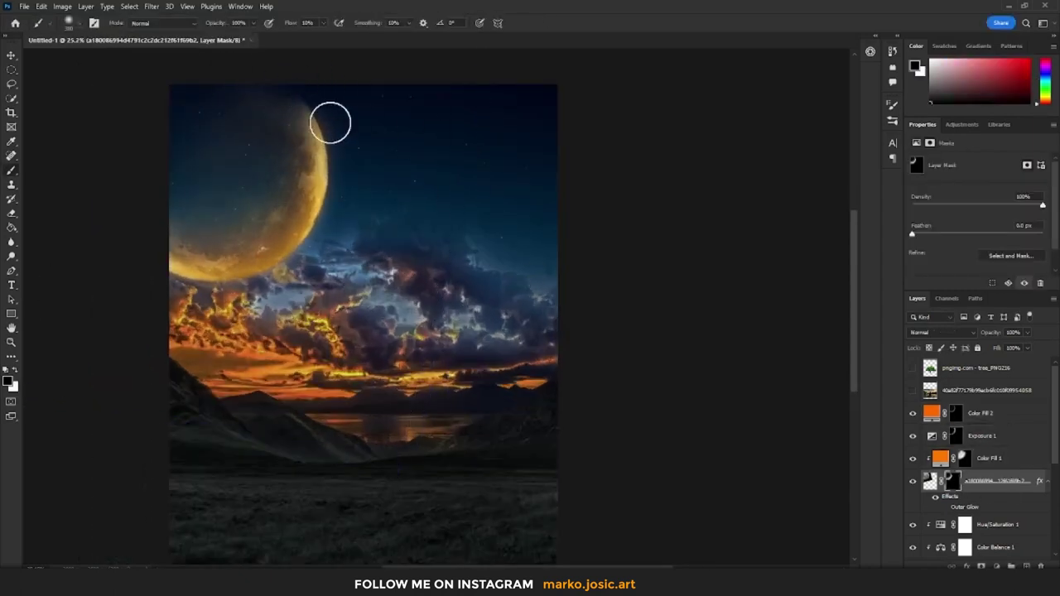
pyautogui.click(965, 462)
# Check Color Fill 2 zoomed in on the moon, then unhide the woman-on-dock photo.
pyautogui.scroll(3, 257, 86)
pyautogui.hotkey('alt', ']')
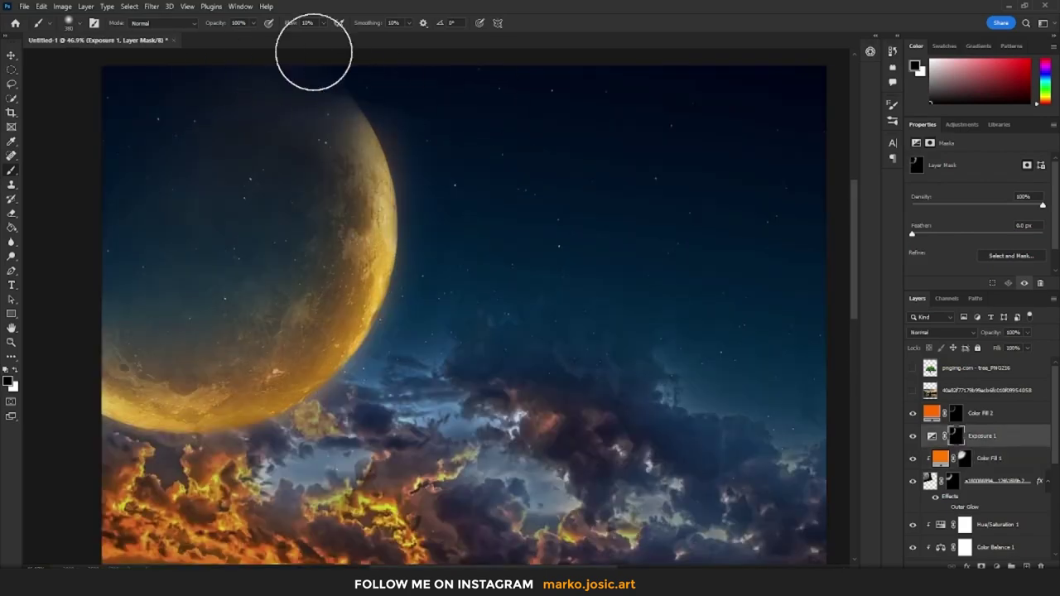
pyautogui.click(962, 414)
pyautogui.scroll(-3, 413, 89)
pyautogui.hotkey('alt', '[')
pyautogui.hotkey('alt', '[')
pyautogui.hotkey('alt', '[')
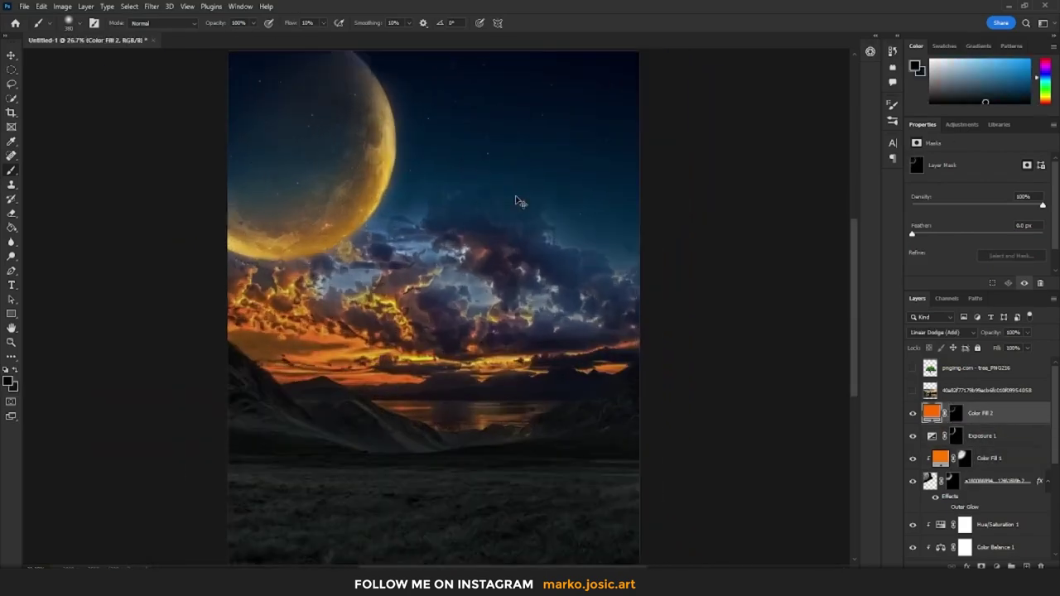
pyautogui.scroll(3, 329, 253)
pyautogui.scroll(-2, 329, 253)
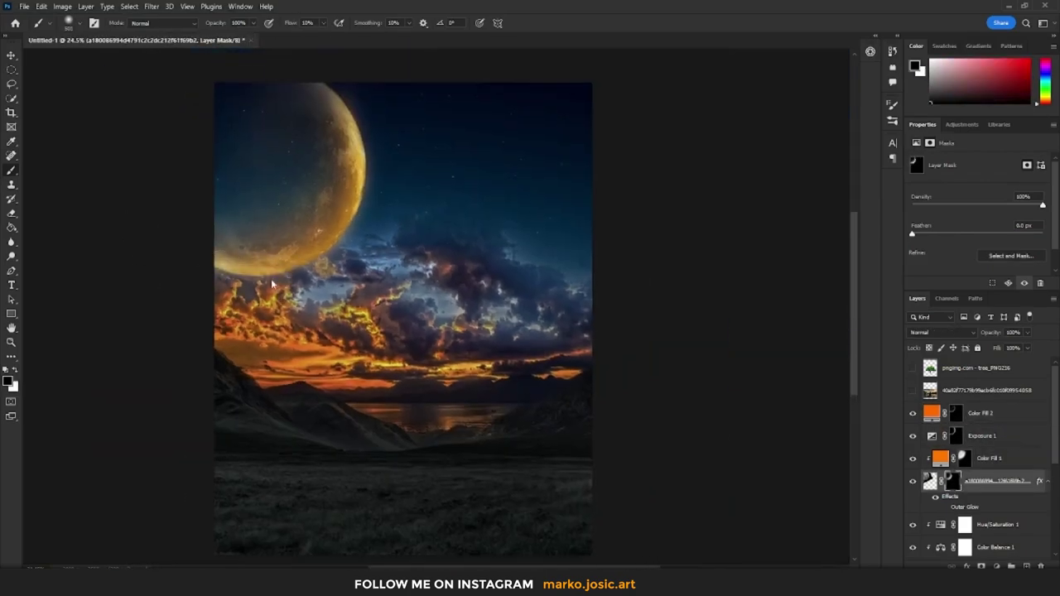
pyautogui.scroll(1, 405, 307)
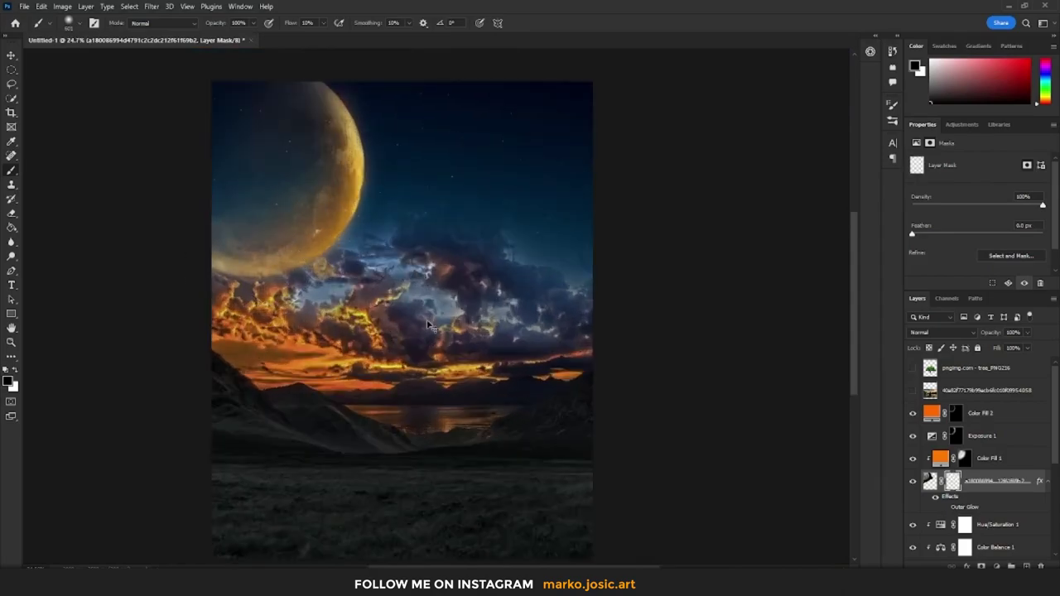
pyautogui.scroll(-2, 304, 293)
pyautogui.scroll(2, 665, 393)
pyautogui.click(912, 391)
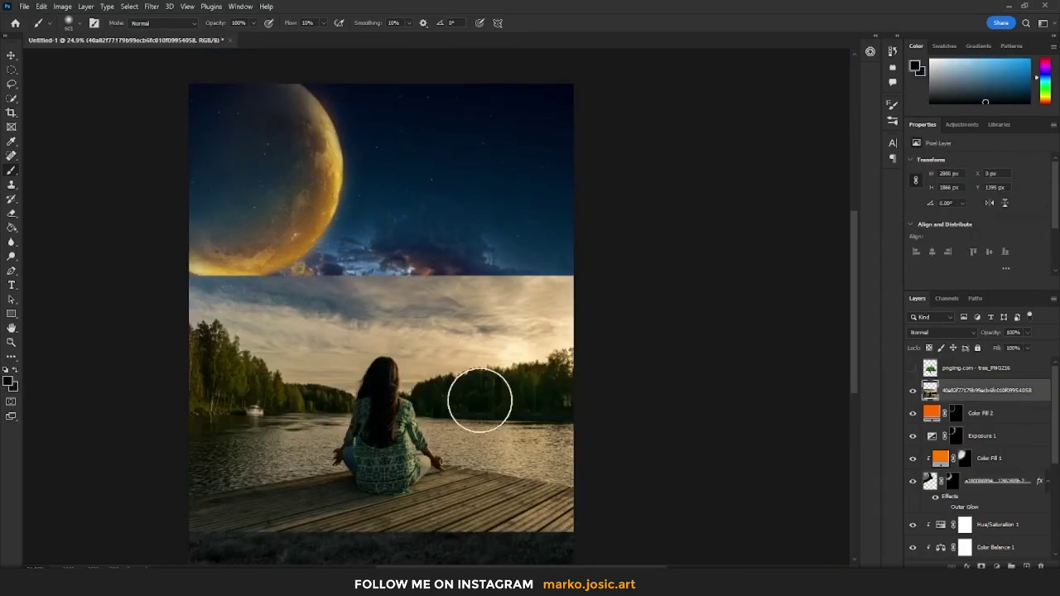
# Start a Pen path along the shirt's lower edge, working toward the jeans and hands.
pyautogui.moveTo(395, 460); pyautogui.dragTo(429, 461)
pyautogui.scroll(8, 430, 460)
pyautogui.click(328, 414)
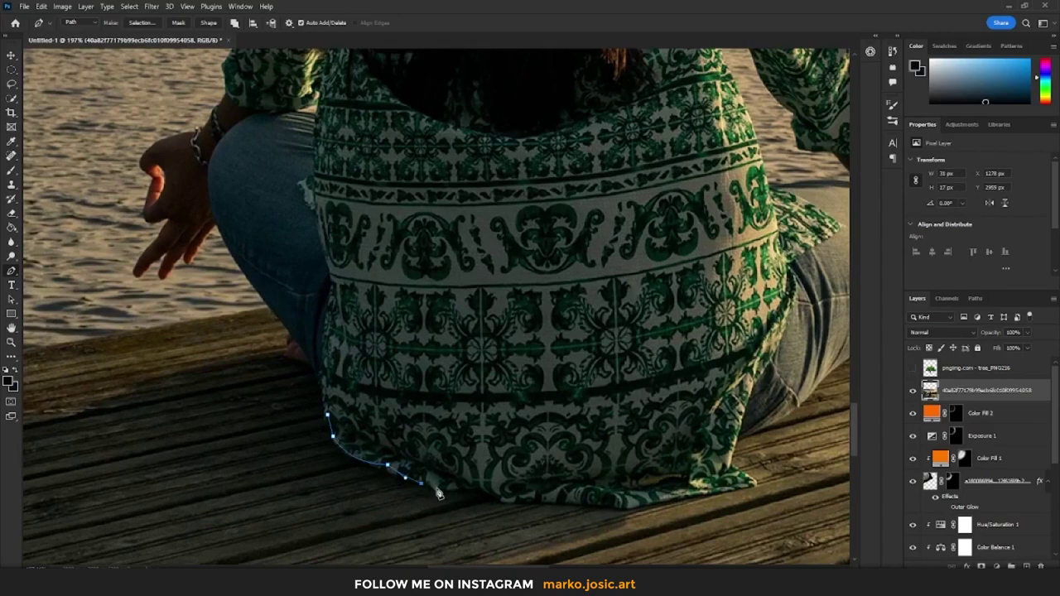
pyautogui.scroll(2, 732, 492)
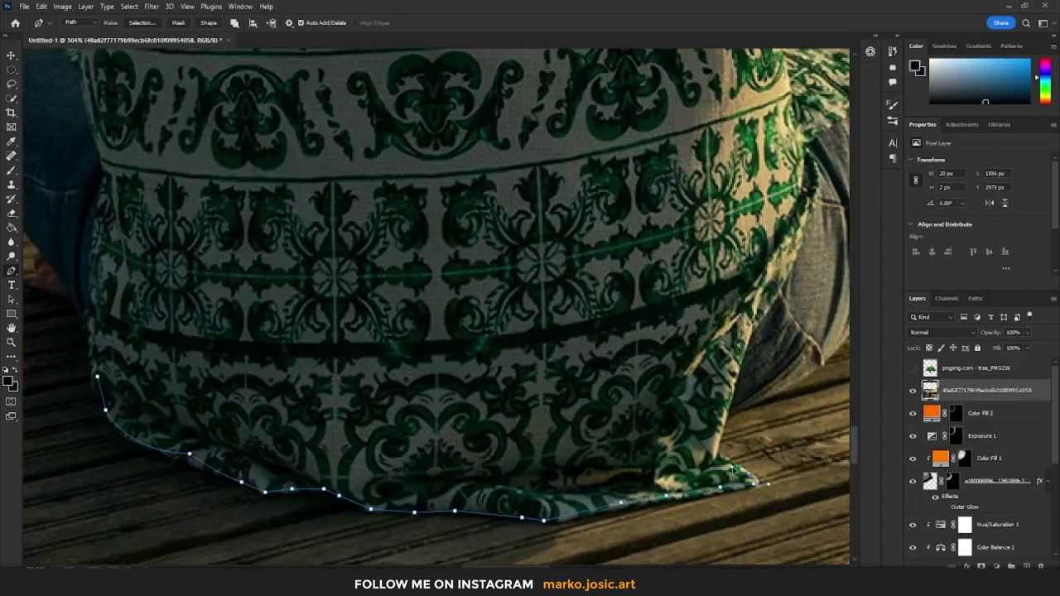
pyautogui.moveTo(798, 336); pyautogui.dragTo(611, 317)
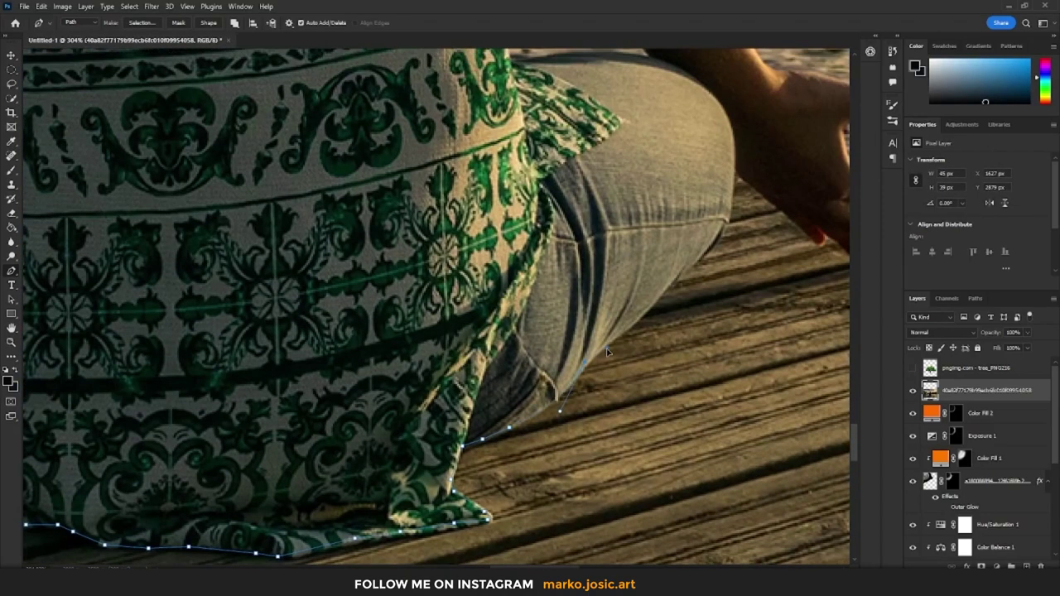
pyautogui.scroll(2, 700, 274)
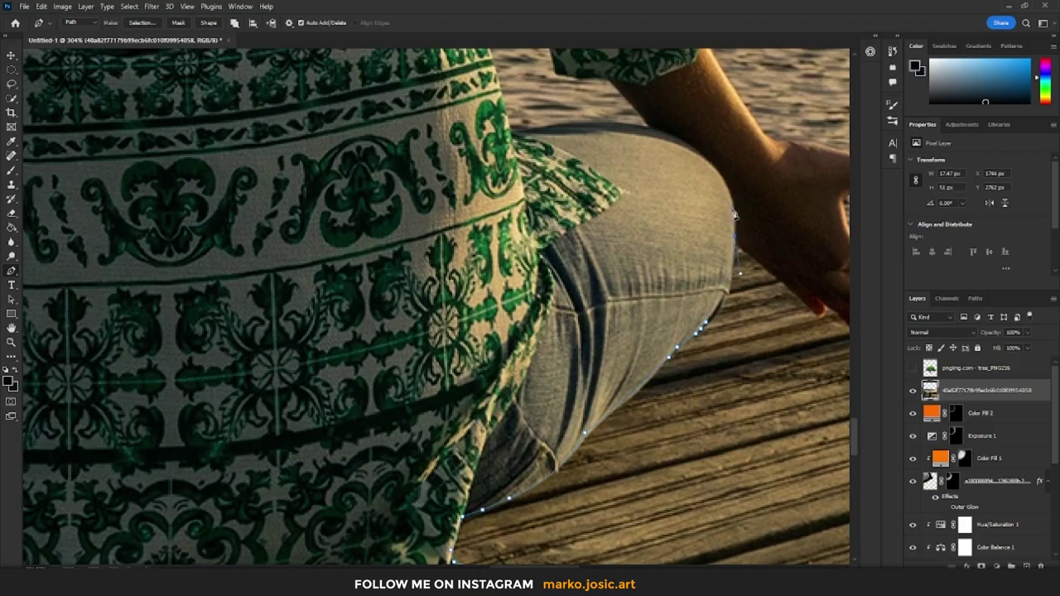
pyautogui.scroll(1, 796, 294)
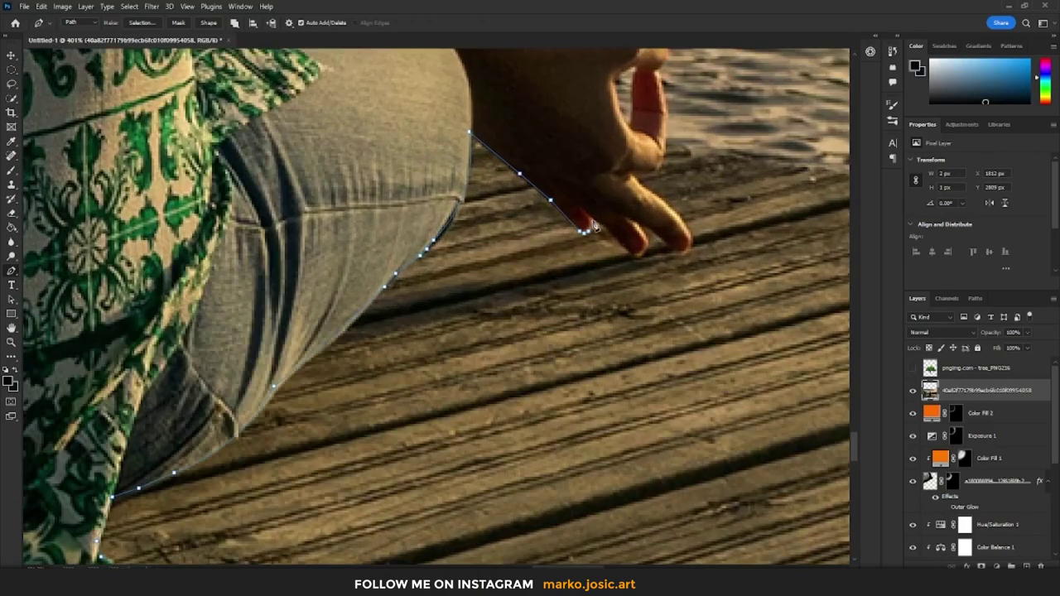
pyautogui.moveTo(687, 230); pyautogui.dragTo(578, 287)
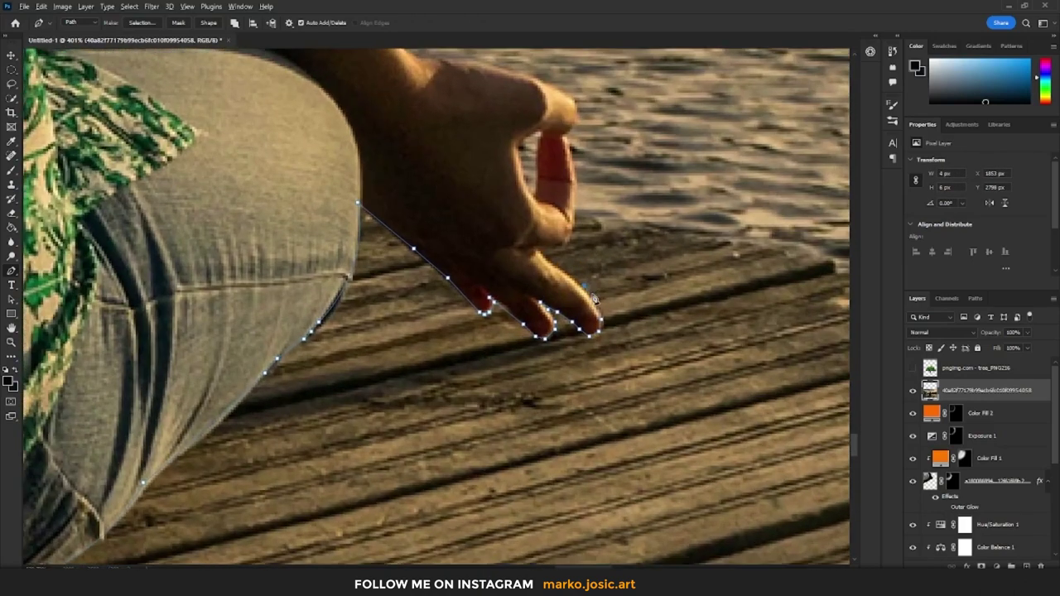
pyautogui.scroll(2, 568, 258)
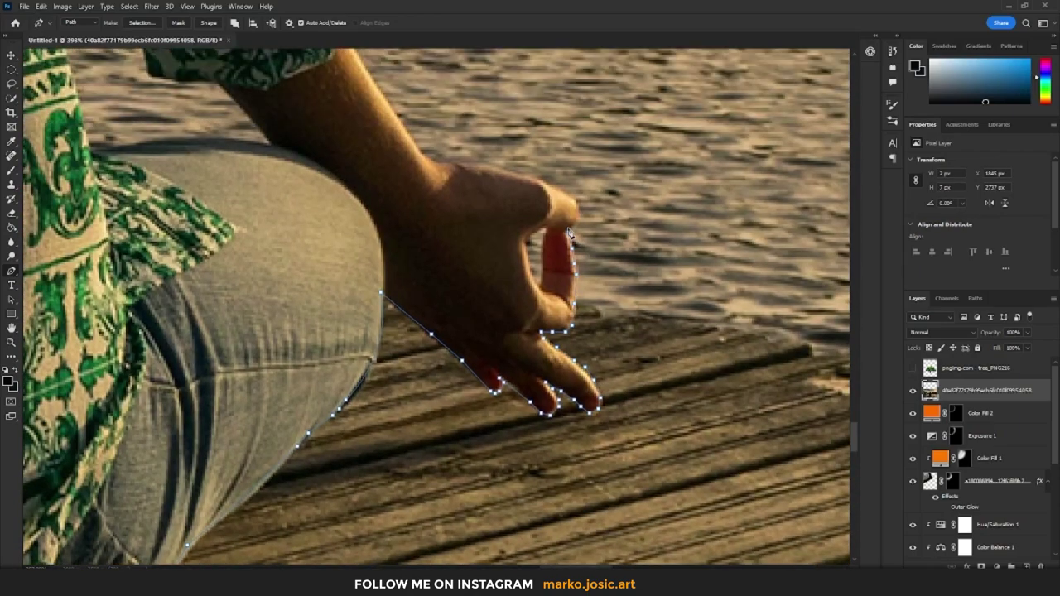
pyautogui.scroll(-3, 452, 167)
pyautogui.scroll(-2, 480, 248)
pyautogui.scroll(3, 497, 298)
pyautogui.scroll(2, 502, 319)
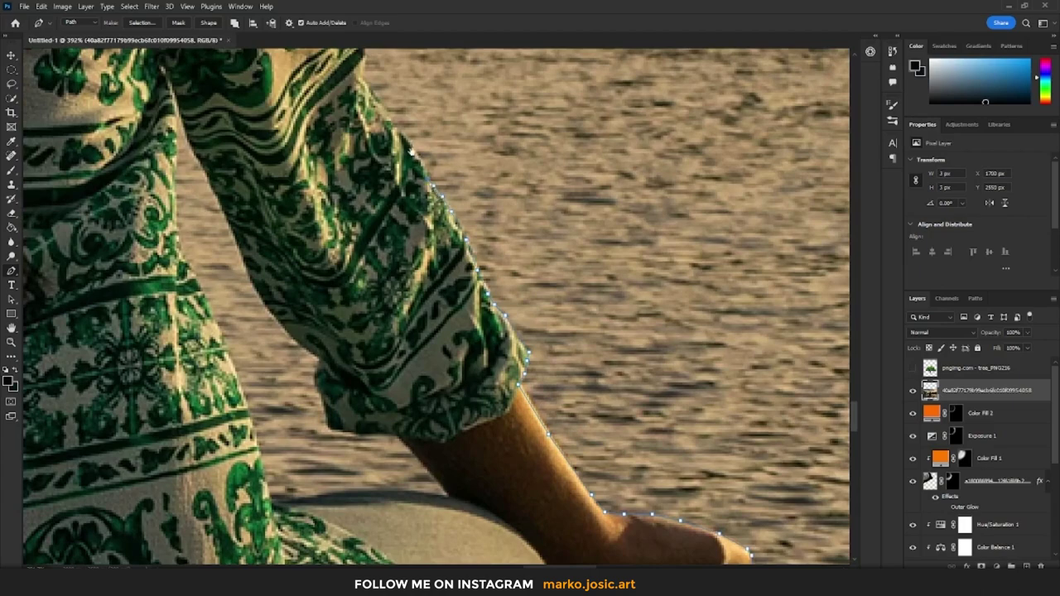
pyautogui.scroll(-1, 406, 199)
pyautogui.scroll(-1, 389, 191)
pyautogui.scroll(-1, 411, 273)
pyautogui.scroll(-1, 398, 248)
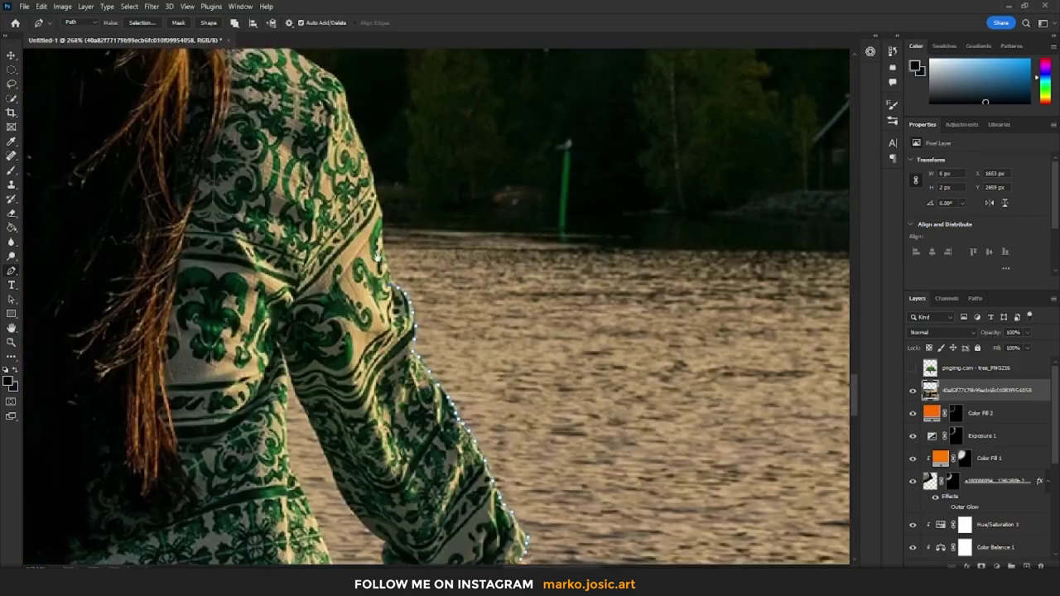
pyautogui.scroll(1, 378, 258)
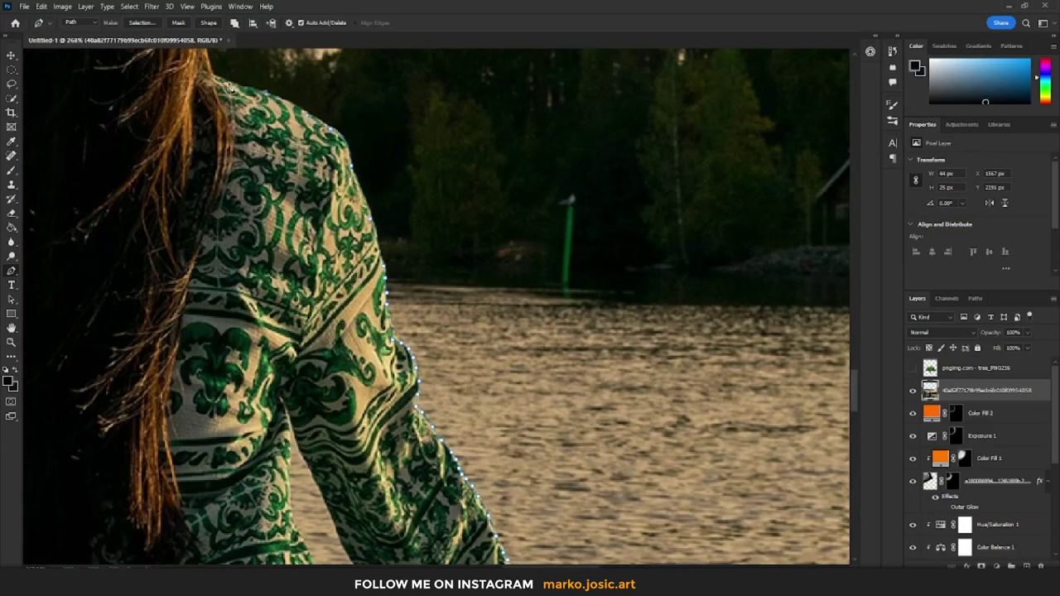
# Continue the path around the hair, shoulder, arm, fingers and jeans edge.
pyautogui.moveTo(231, 87); pyautogui.dragTo(378, 314)
pyautogui.scroll(2, 375, 248)
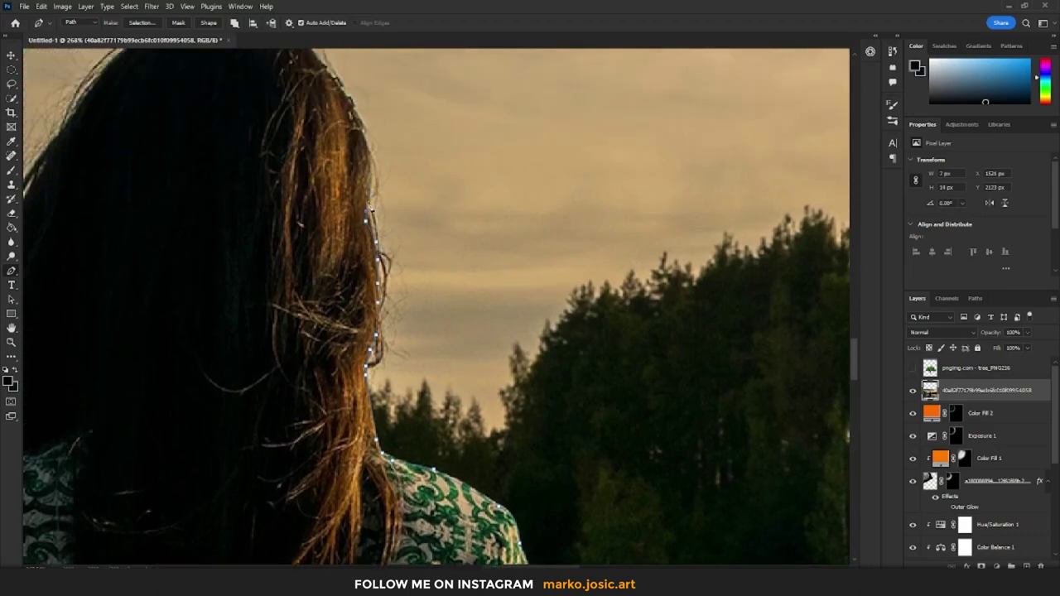
pyautogui.scroll(3, 368, 217)
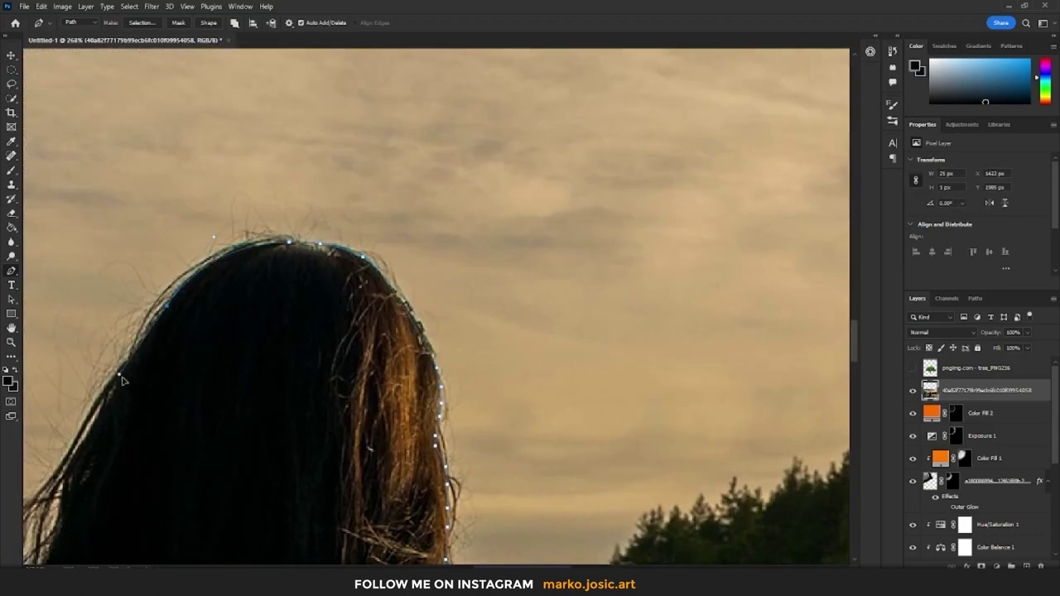
pyautogui.moveTo(118, 376); pyautogui.dragTo(334, 284)
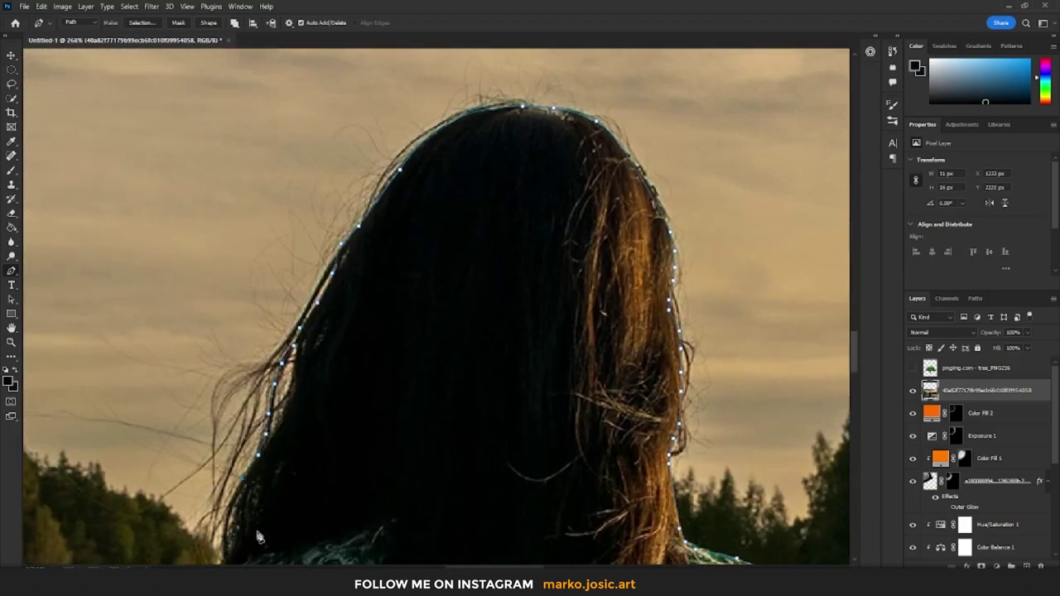
pyautogui.moveTo(243, 484); pyautogui.dragTo(461, 277)
pyautogui.scroll(-3, 427, 385)
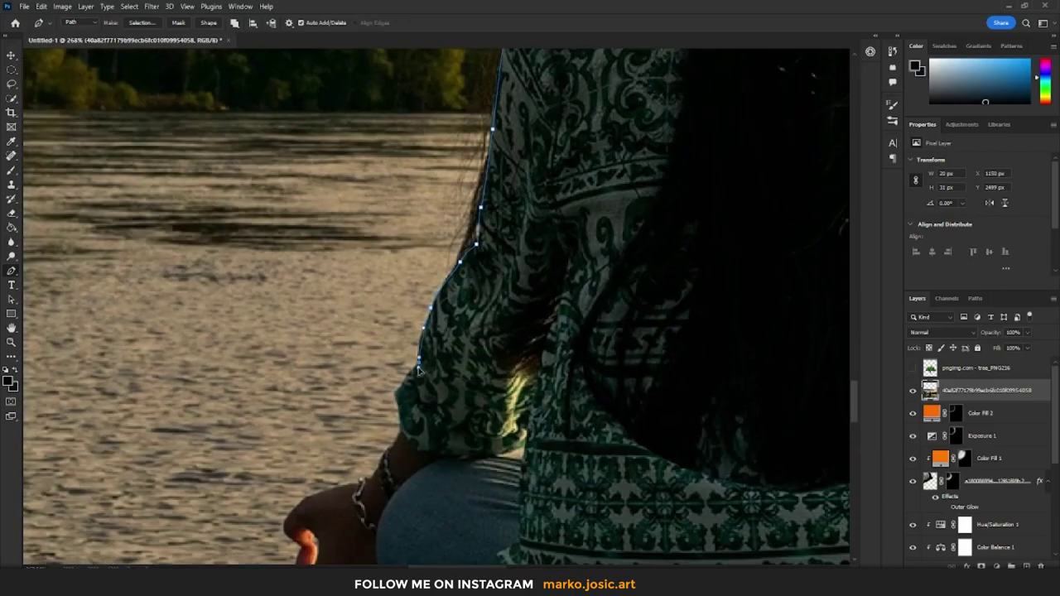
pyautogui.moveTo(404, 439); pyautogui.dragTo(503, 360)
pyautogui.click(476, 390)
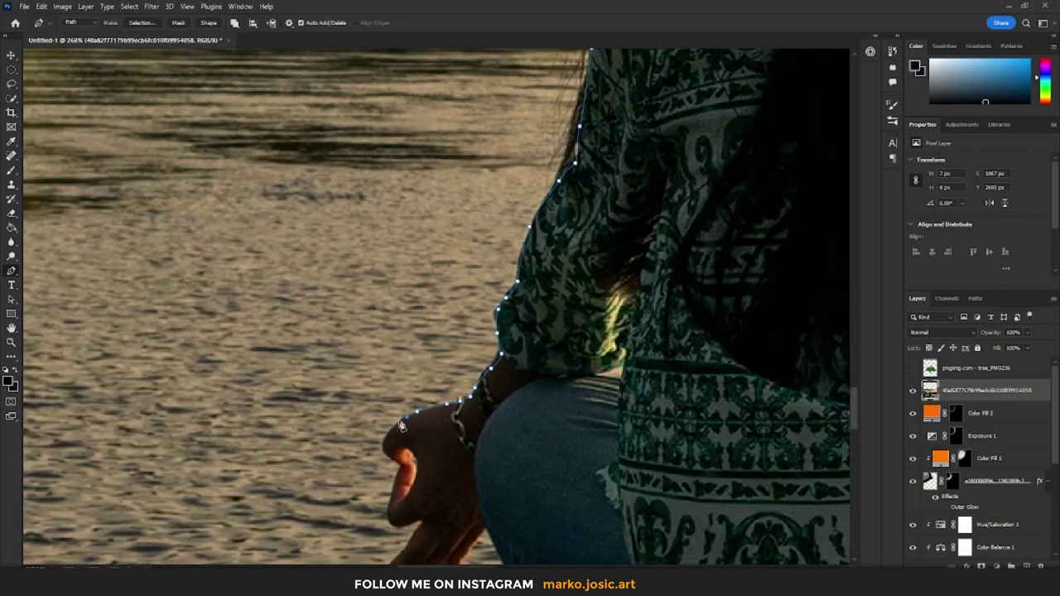
pyautogui.scroll(2, 408, 422)
pyautogui.moveTo(409, 422); pyautogui.dragTo(495, 304)
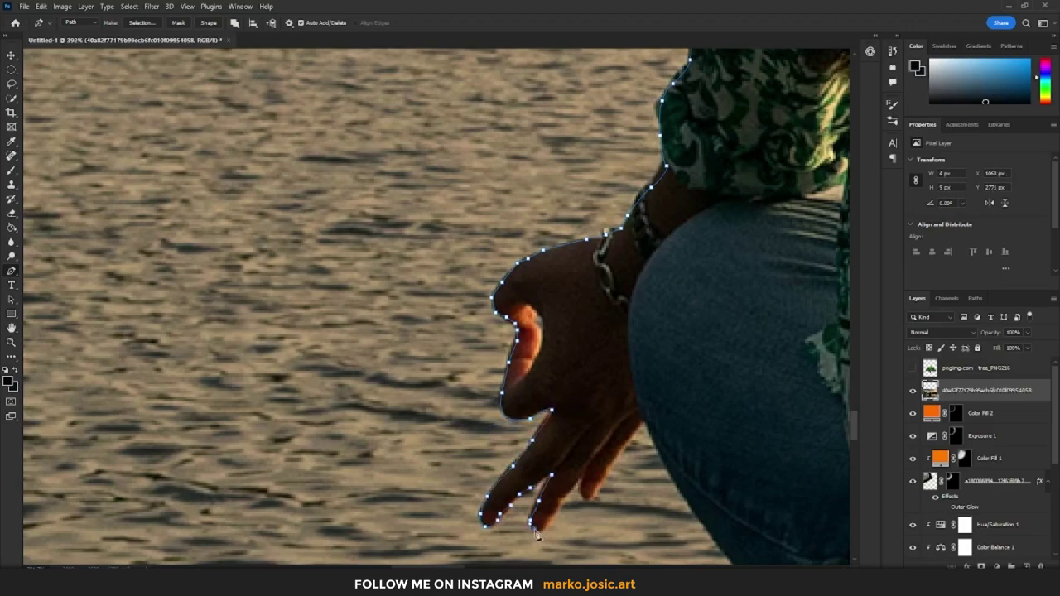
pyautogui.click(634, 445)
pyautogui.moveTo(634, 445); pyautogui.dragTo(533, 277)
pyautogui.click(589, 363)
pyautogui.click(615, 375)
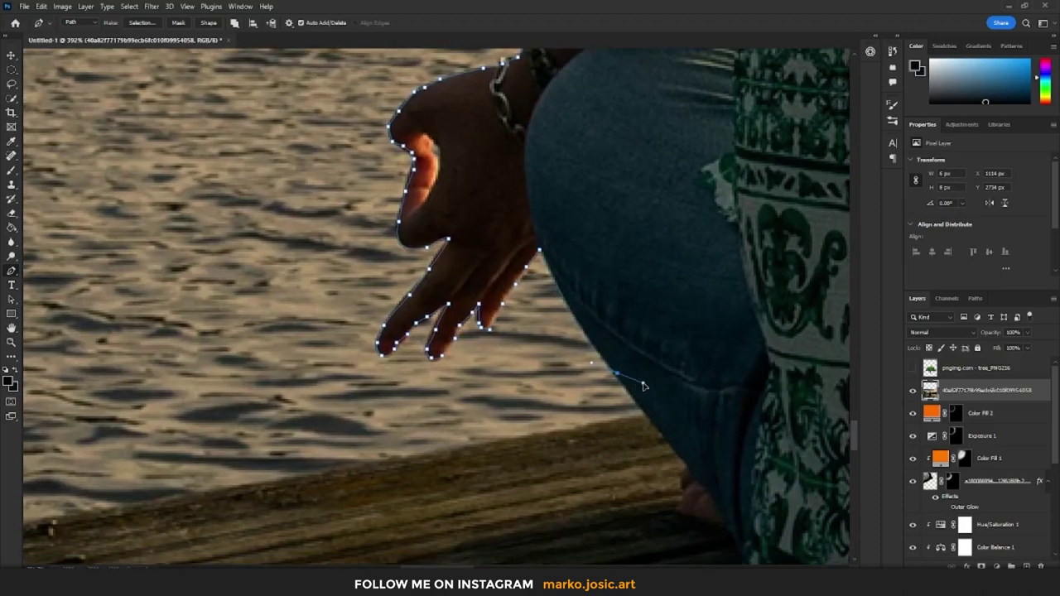
pyautogui.moveTo(692, 483); pyautogui.dragTo(497, 285)
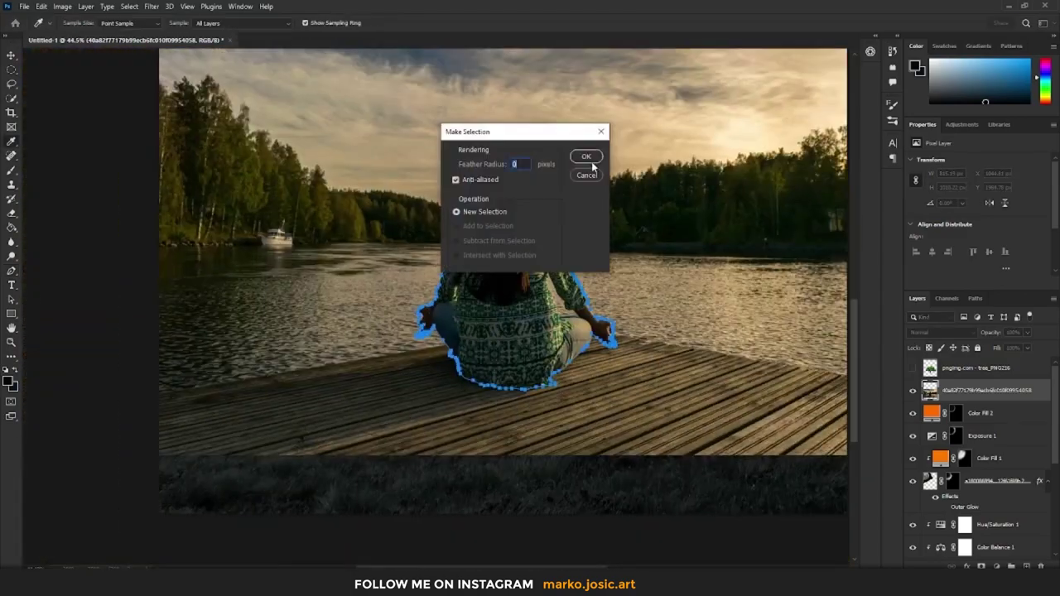
# Refine the woman's selection in Select and Mask and output it as a layer mask.
pyautogui.hotkey('ctrl', 'alt', 'r')
pyautogui.scroll(3, 378, 256)
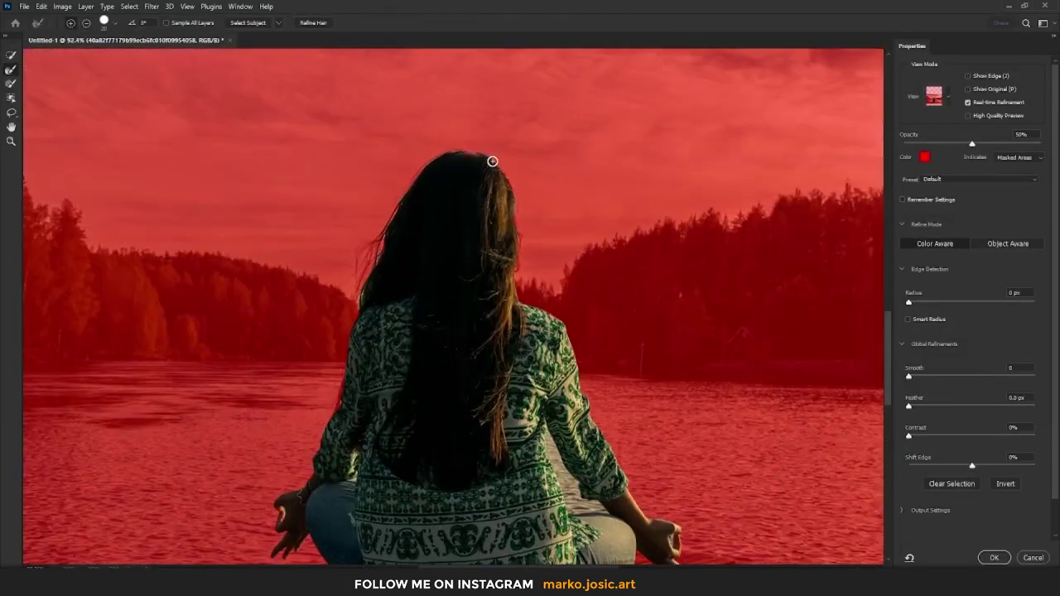
pyautogui.scroll(-3, 389, 328)
pyautogui.scroll(-3, 466, 284)
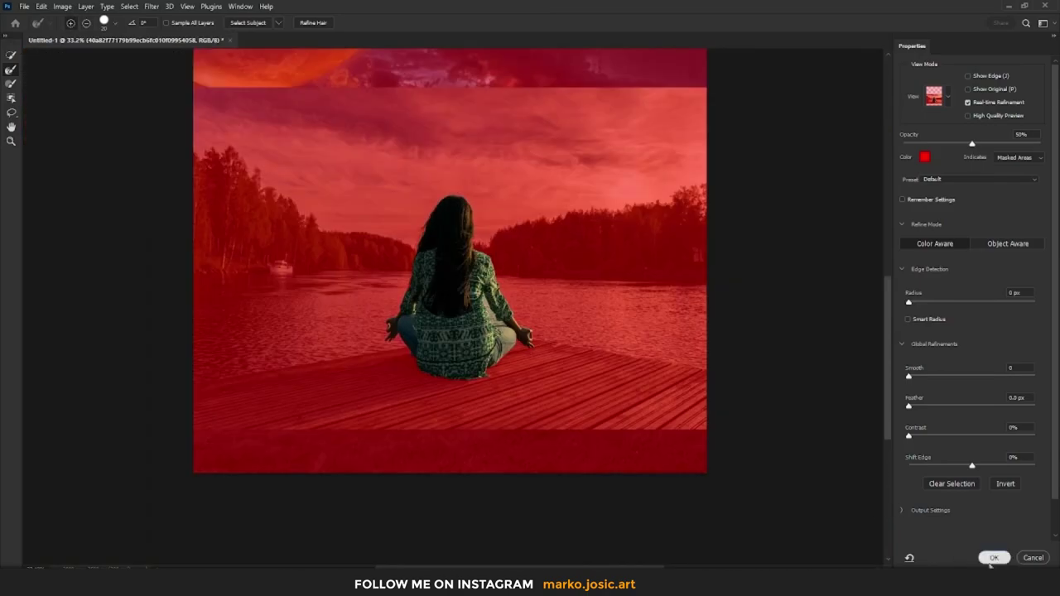
pyautogui.click(994, 557)
# Trace a pen path around the gap beside the woman's arm.
pyautogui.scroll(5, 419, 233)
pyautogui.scroll(2, 580, 373)
pyautogui.press('p')
pyautogui.scroll(2, 539, 348)
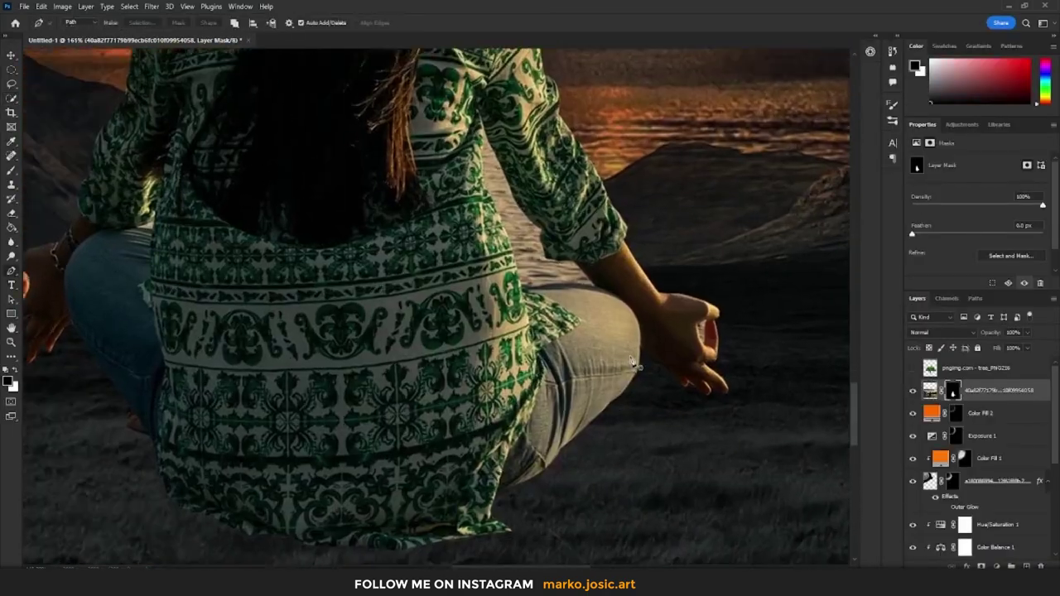
pyautogui.scroll(1, 505, 314)
pyautogui.scroll(-2, 503, 319)
pyautogui.scroll(2, 399, 243)
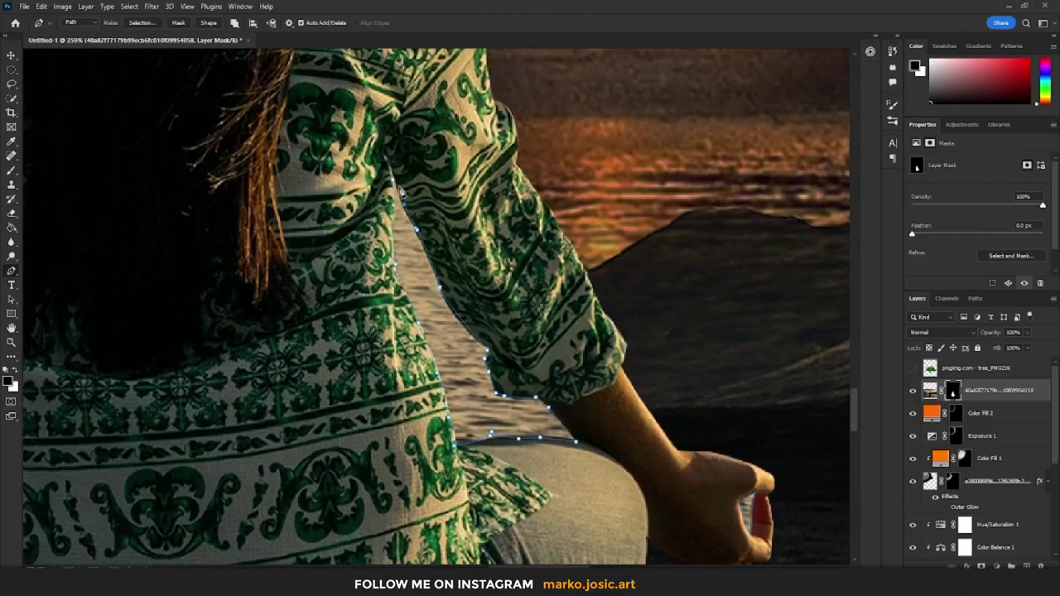
pyautogui.scroll(-2, 401, 190)
pyautogui.scroll(3, 329, 403)
# Close the arm-gap path and convert it into a selection.
pyautogui.hotkey('ctrl', '0')
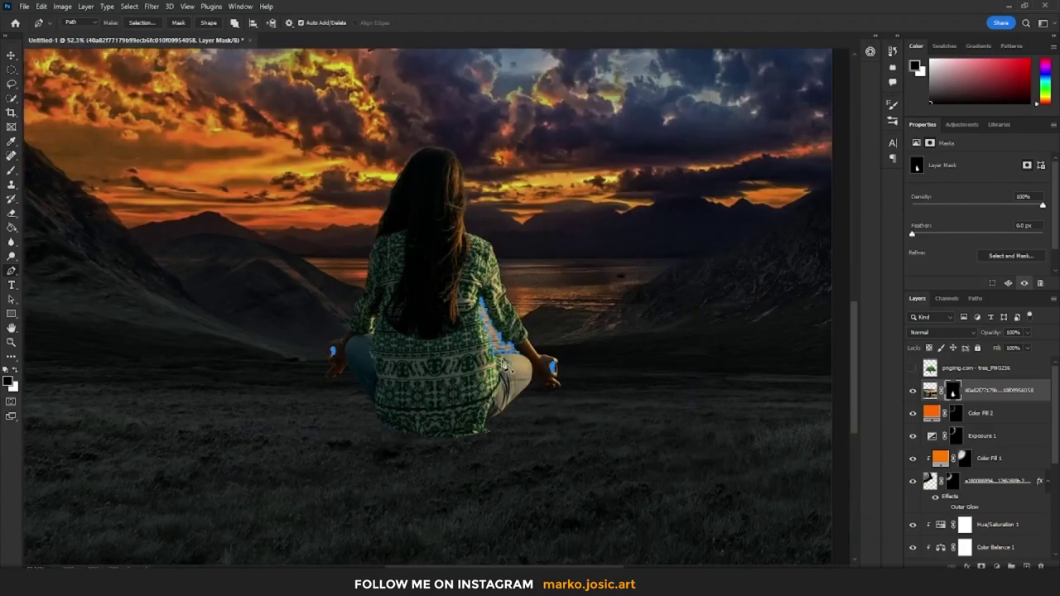
pyautogui.rightClick(491, 86)
pyautogui.click(530, 149)
pyautogui.press('Return')
pyautogui.press('b')
pyautogui.scroll(-3, 485, 395)
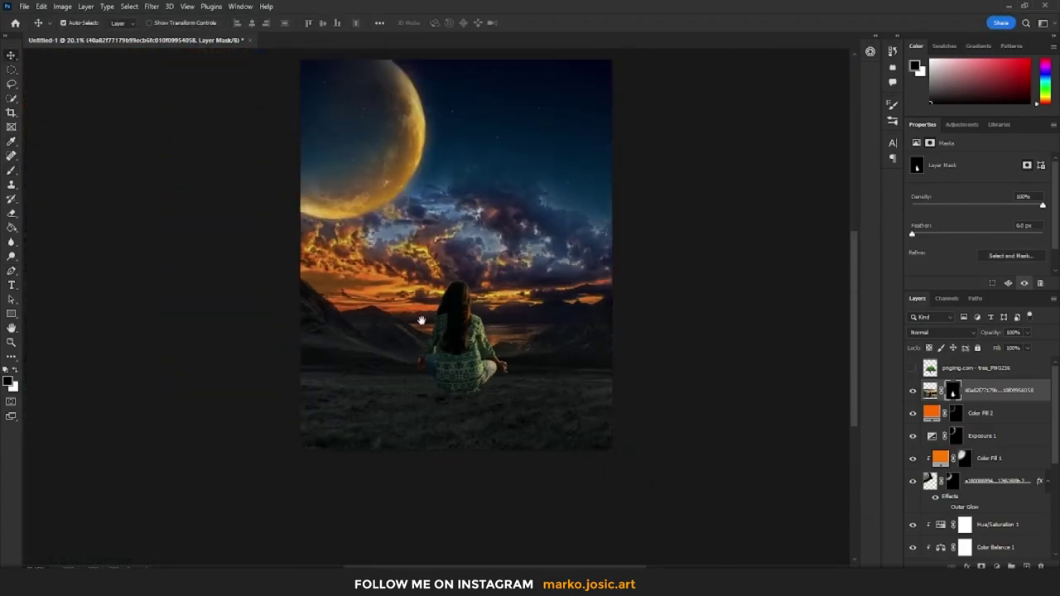
# Darken the woman with clipped Brightness/Contrast at -127 and add a clipped Color Balance.
pyautogui.scroll(1, 485, 395)
pyautogui.hotkey('ctrl', 't')
pyautogui.scroll(-1, 485, 395)
pyautogui.scroll(1, 486, 395)
pyautogui.press('Return')
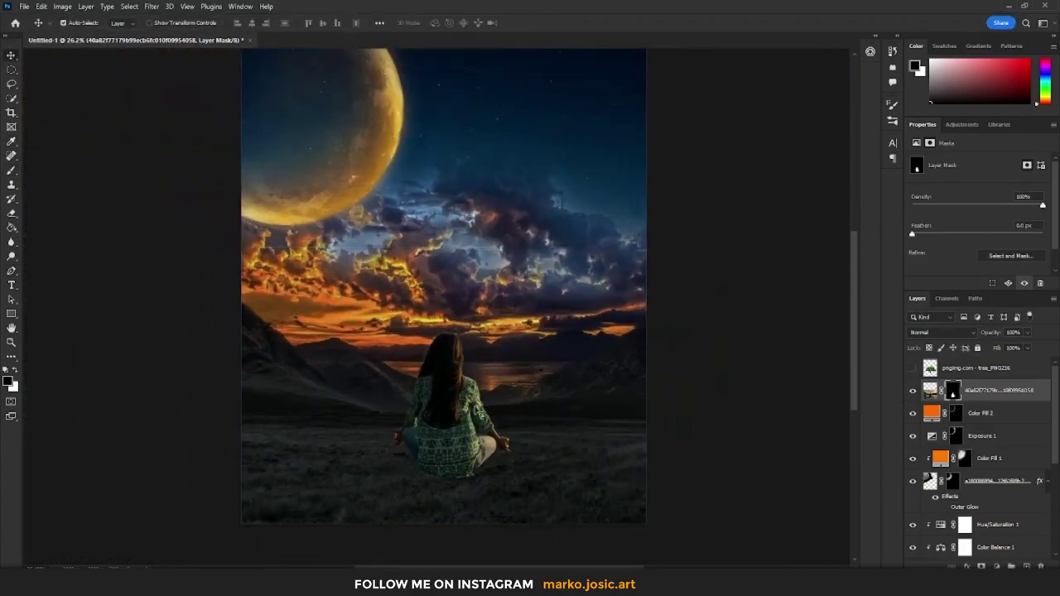
pyautogui.moveTo(977, 192); pyautogui.dragTo(923, 193)
pyautogui.click(997, 566)
pyautogui.click(985, 450)
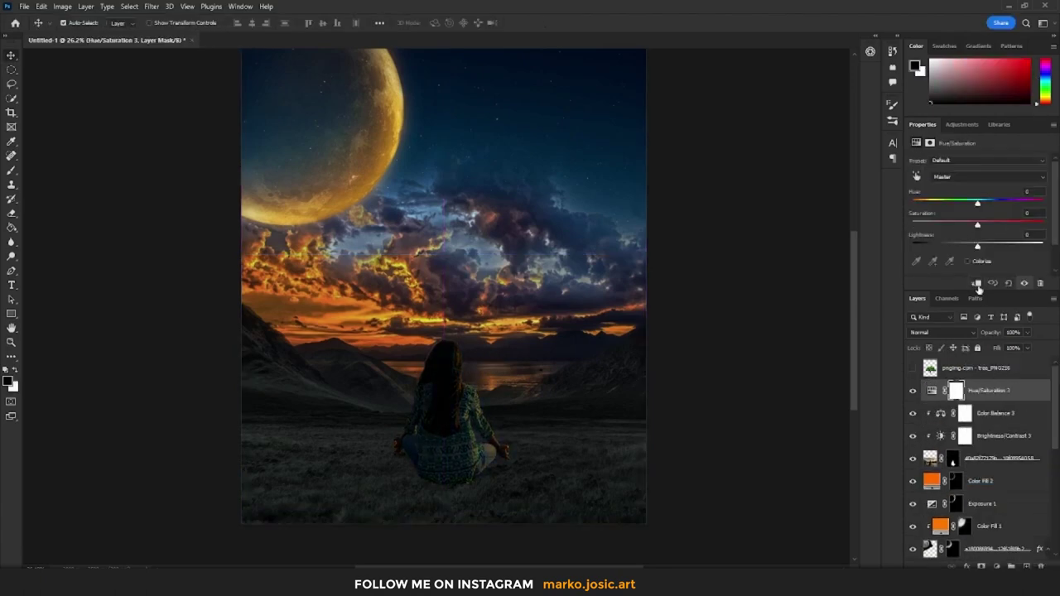
pyautogui.scroll(5, 442, 372)
# Refine her hair edge in Select and Mask, then add a darkening Exposure 2 with inverted mask.
pyautogui.click(952, 458)
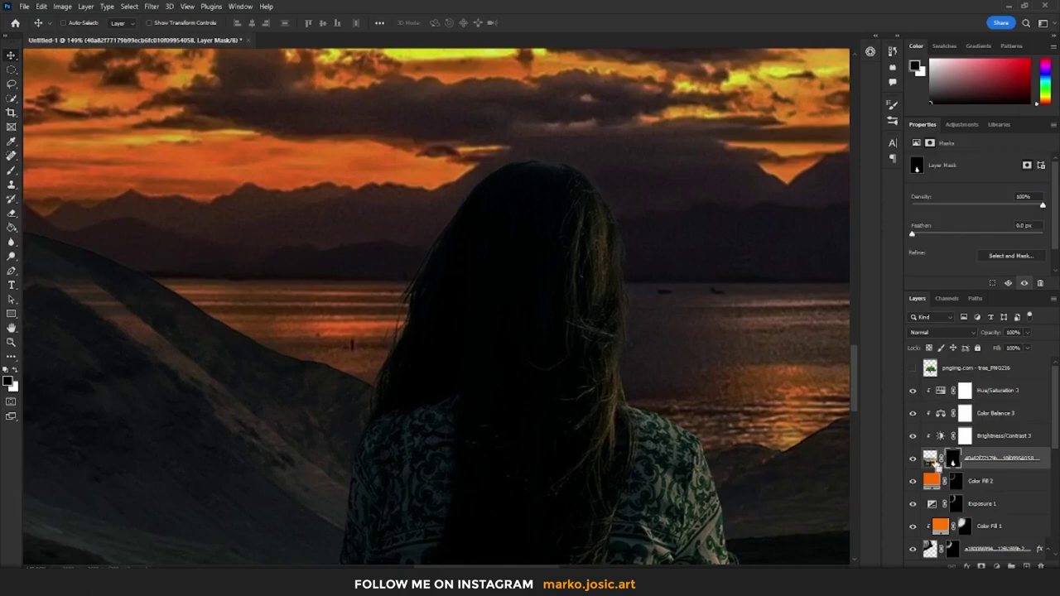
pyautogui.press('w')
pyautogui.click(388, 23)
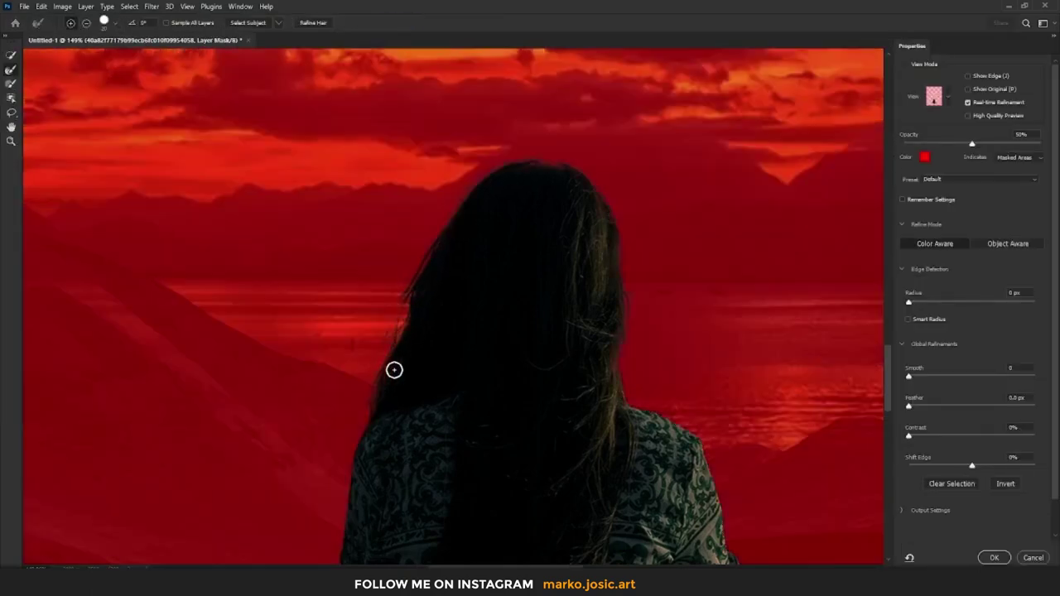
pyautogui.click(994, 558)
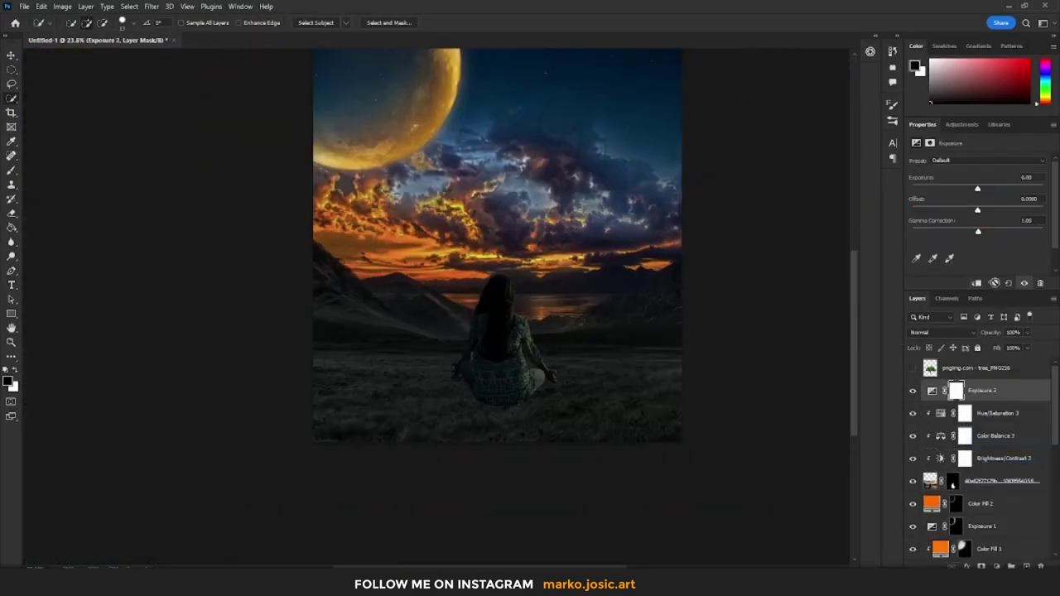
pyautogui.moveTo(977, 189); pyautogui.dragTo(961, 189)
pyautogui.hotkey('ctrl', 'i')
# Paint white with a larger brush on the Exposure 2 mask to shade the woman's back.
pyautogui.press('b')
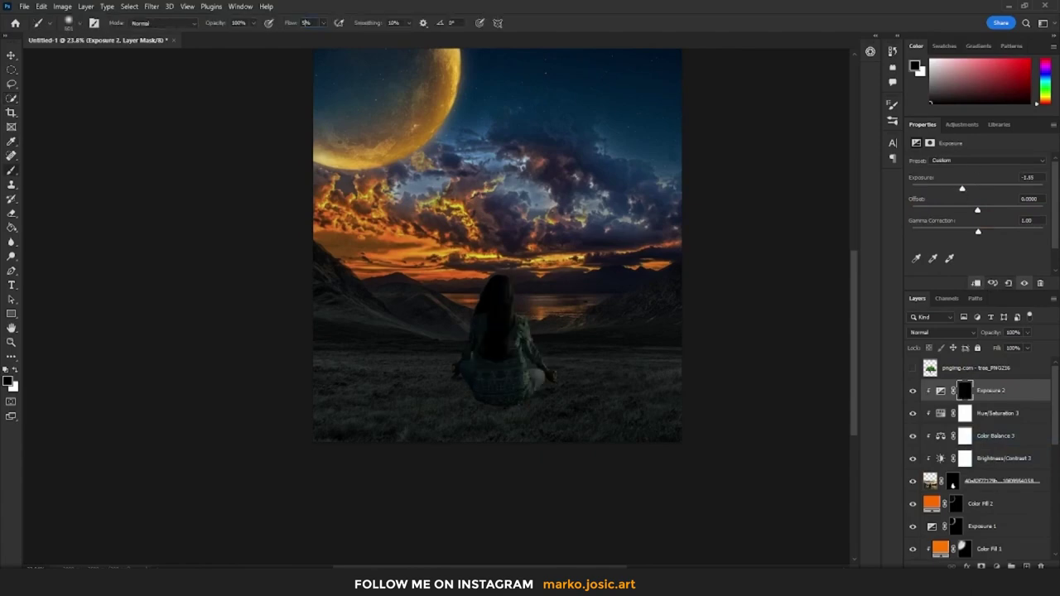
pyautogui.press('x')
pyautogui.scroll(3, 480, 385)
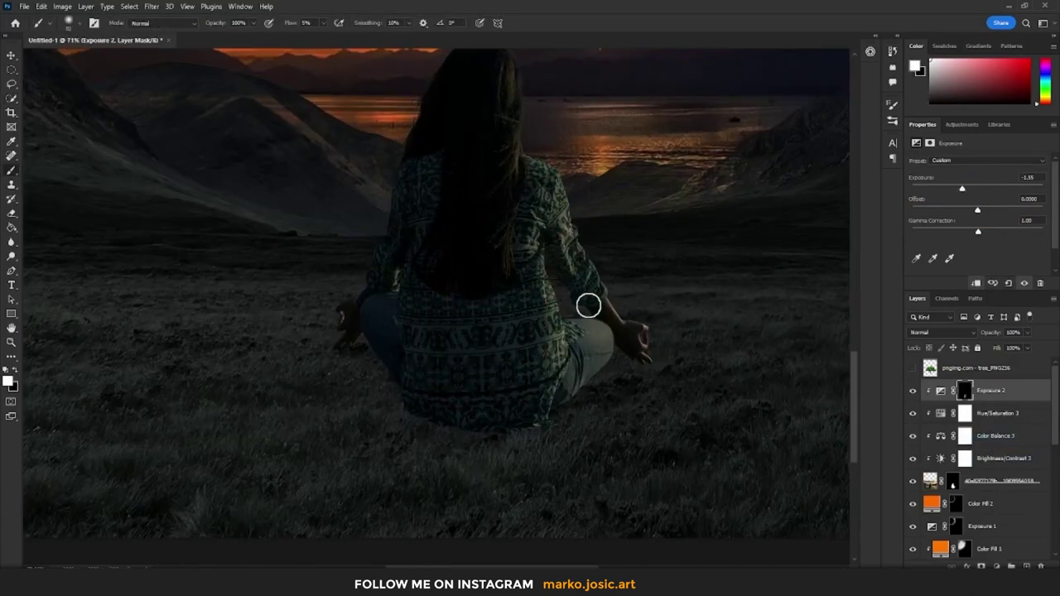
pyautogui.press(']')
pyautogui.press(']')
pyautogui.press(']')
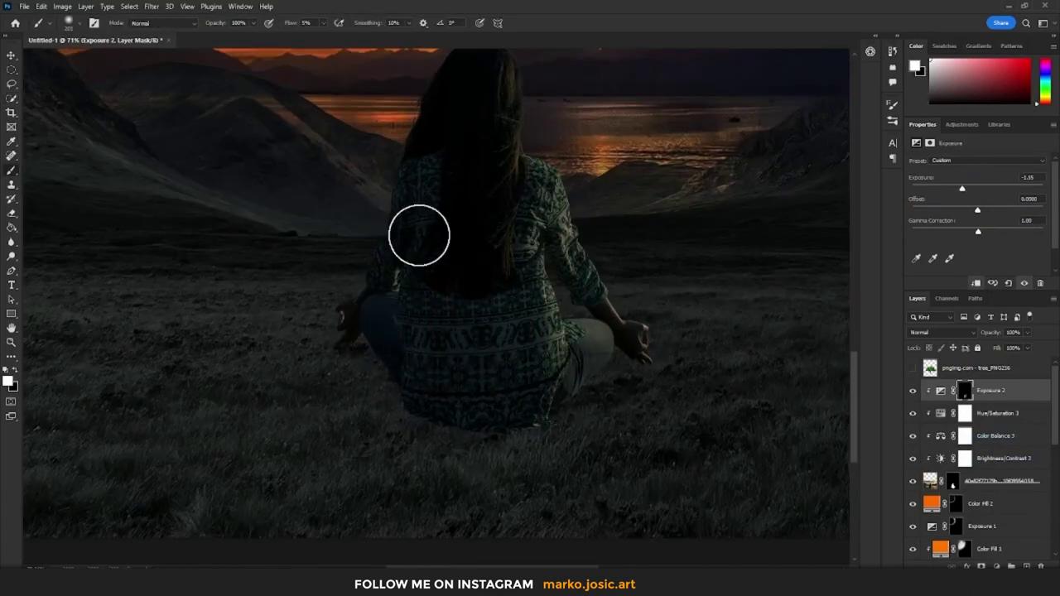
pyautogui.moveTo(512, 268); pyautogui.dragTo(414, 281)
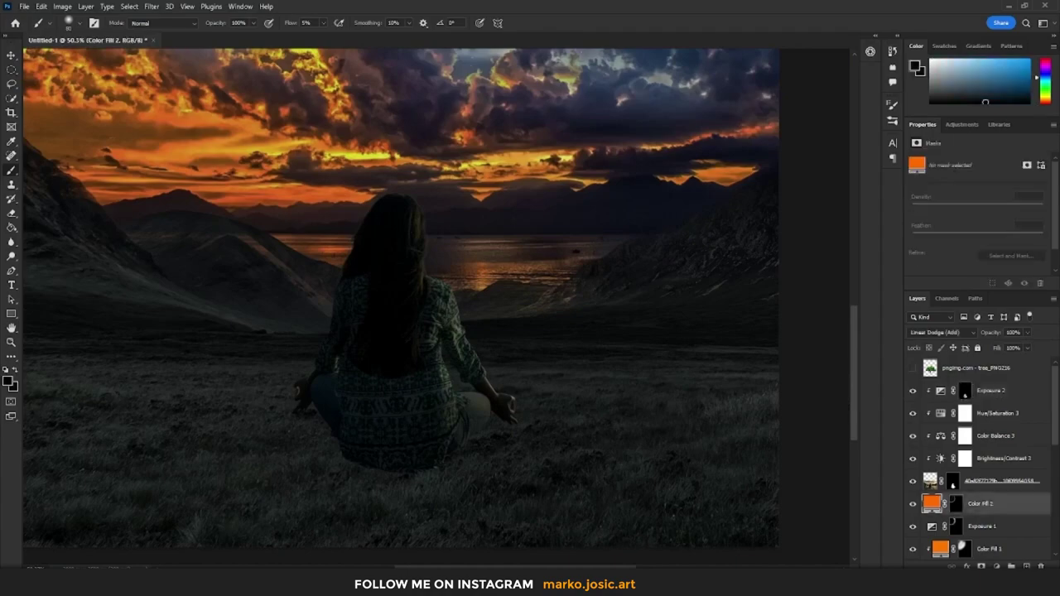
# Invert the Exposure 3 (-3.97) mask, then move Exposure 2 and 3 together in the scene.
pyautogui.hotkey('ctrl', 'i')
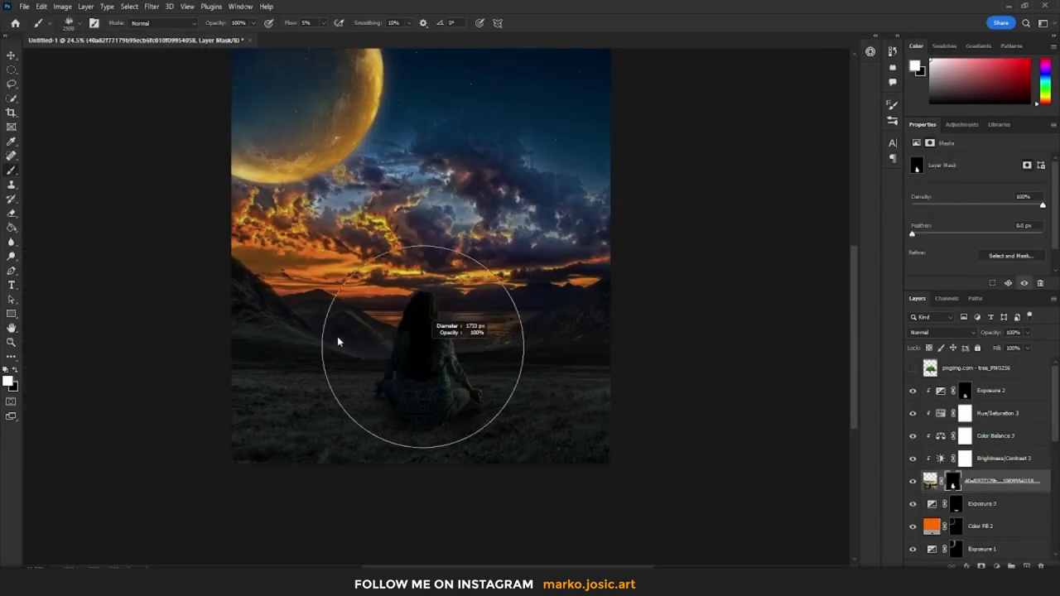
pyautogui.scroll(5, 451, 330)
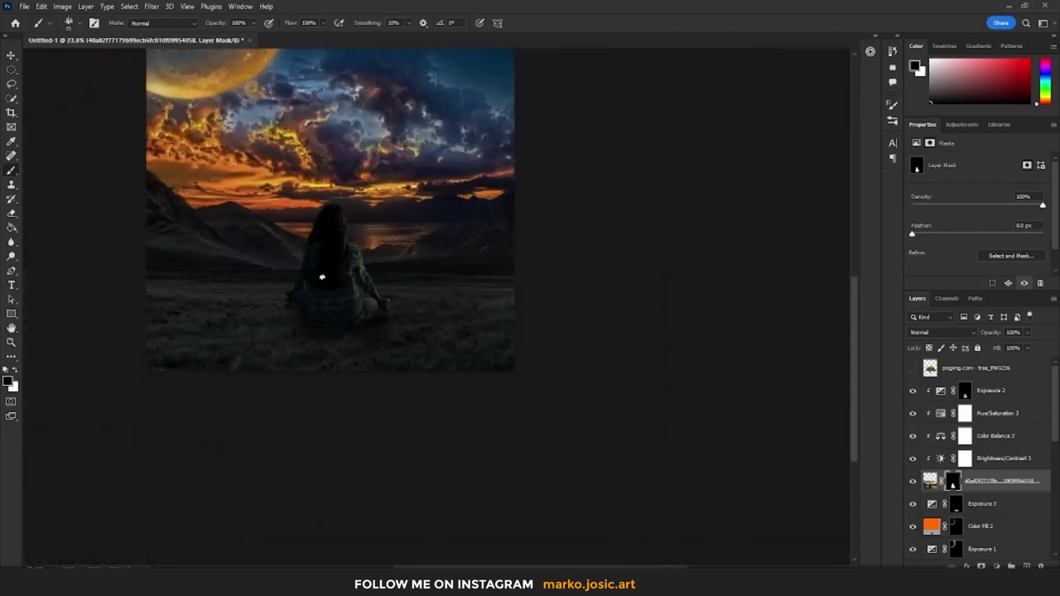
pyautogui.click(518, 217)
pyautogui.press('v')
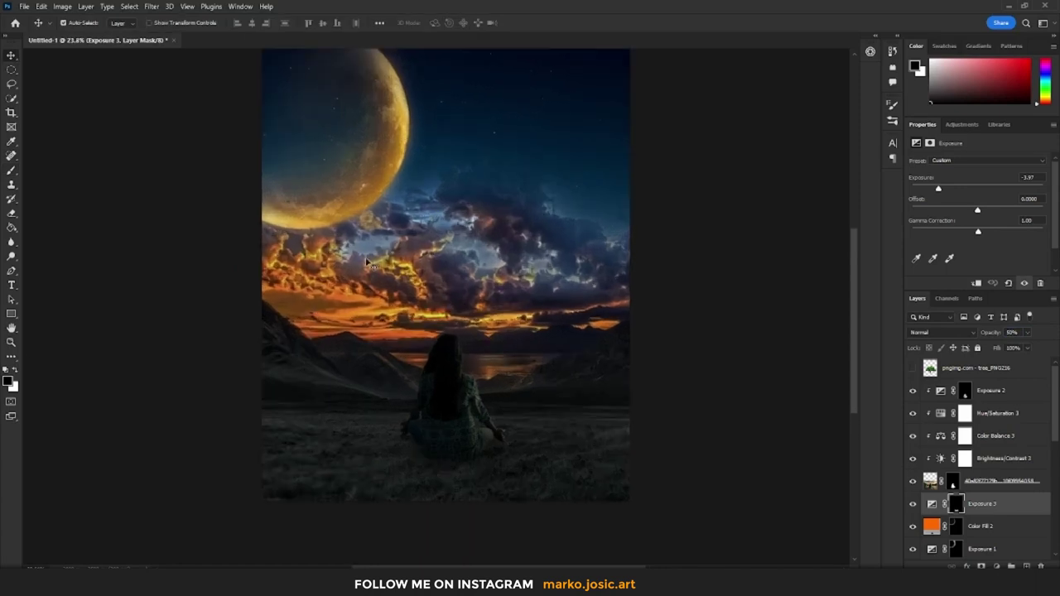
pyautogui.keyDown('ctrl'); pyautogui.click(990, 390); pyautogui.keyUp('ctrl')
pyautogui.moveTo(495, 393)
pyautogui.mouseDown()
pyautogui.moveTo(592, 406)
pyautogui.moveTo(547, 418)
pyautogui.mouseUp()
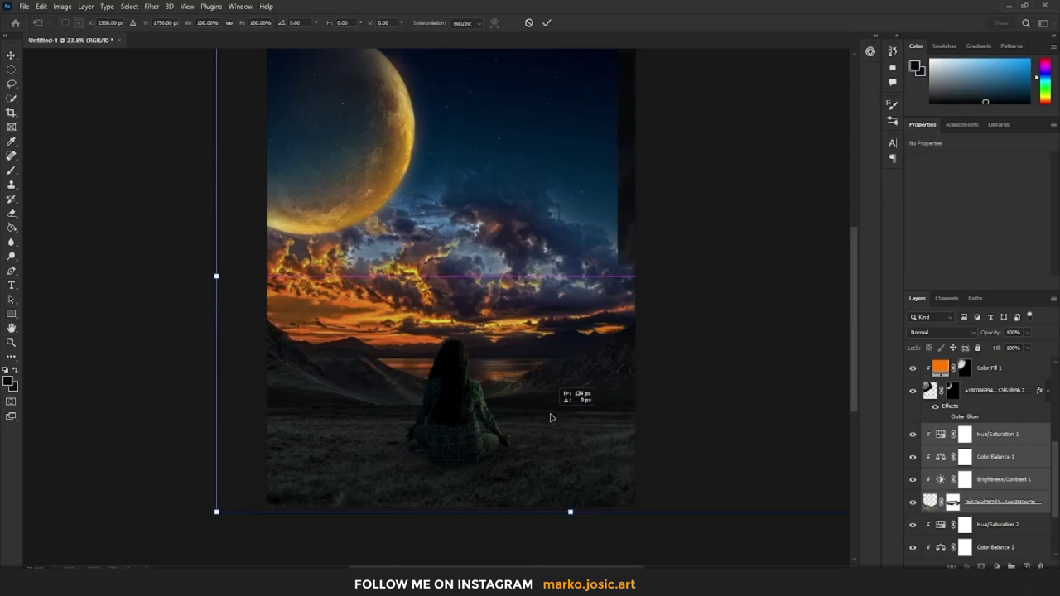
# Pick a round brush tip from the brush preset picker.
pyautogui.rightClick(635, 136)
pyautogui.doubleClick(613, 267)
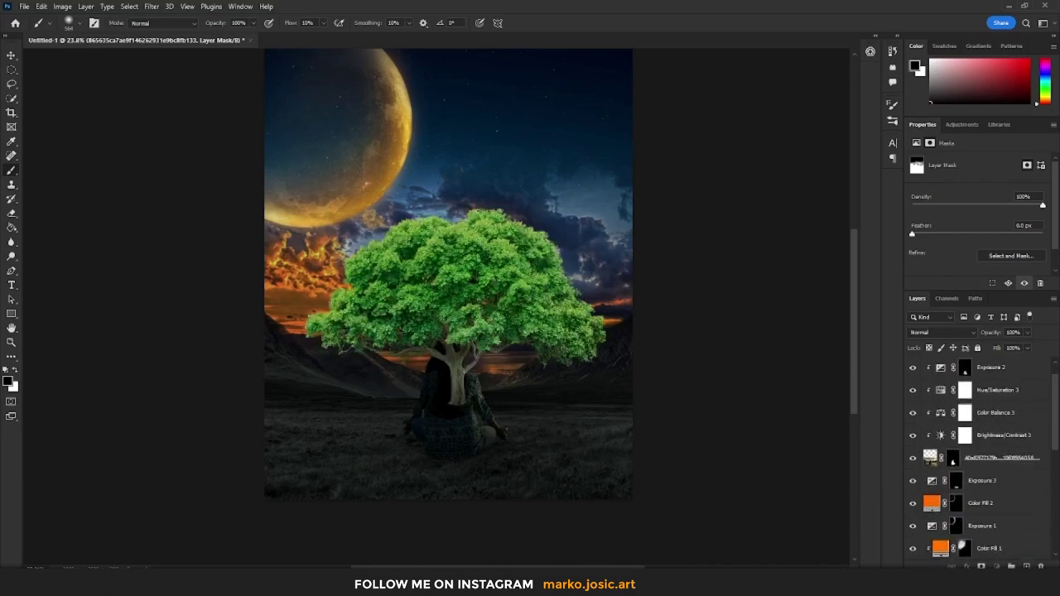
# Scale the tree to about 70%, position it, then enlarge it slightly.
pyautogui.moveTo(531, 338); pyautogui.dragTo(593, 294)
pyautogui.moveTo(621, 391); pyautogui.dragTo(564, 377)
pyautogui.moveTo(476, 274); pyautogui.dragTo(476, 257)
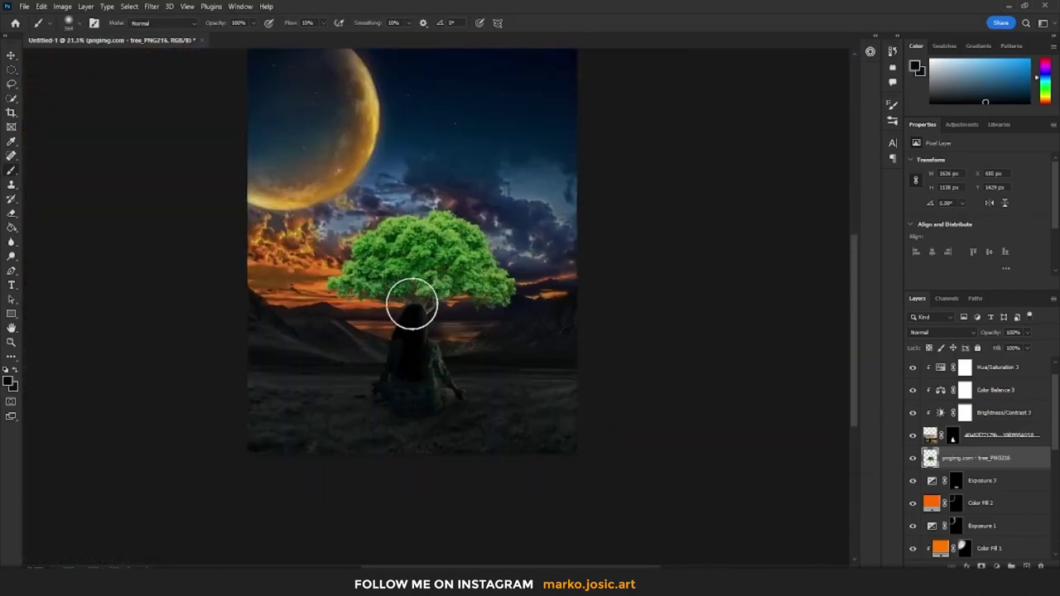
pyautogui.moveTo(500, 335); pyautogui.dragTo(525, 355)
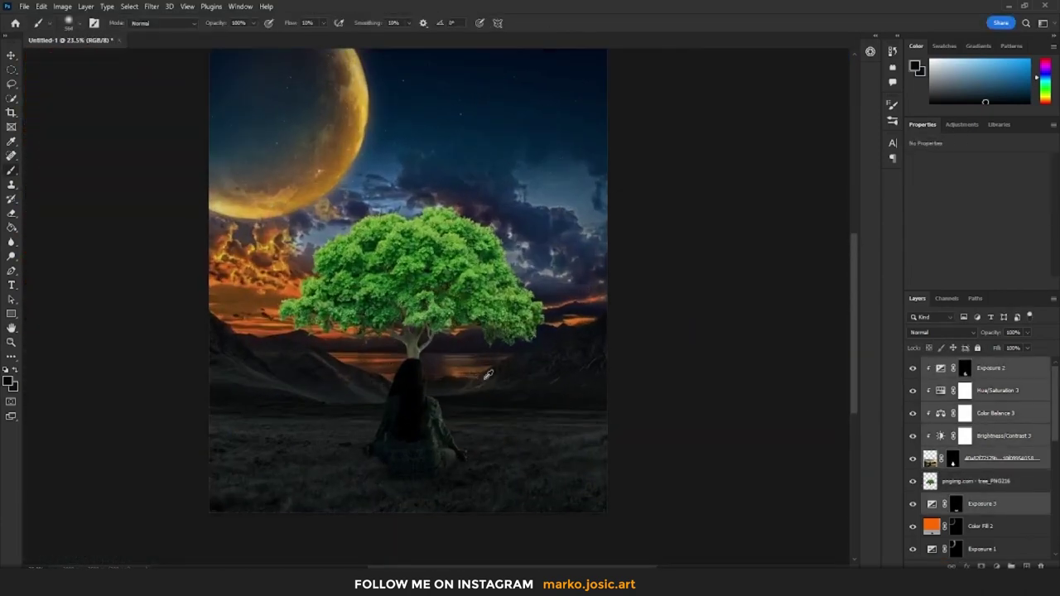
pyautogui.hotkey('ctrl', 't')
pyautogui.moveTo(539, 307); pyautogui.dragTo(554, 308)
pyautogui.press('Return')
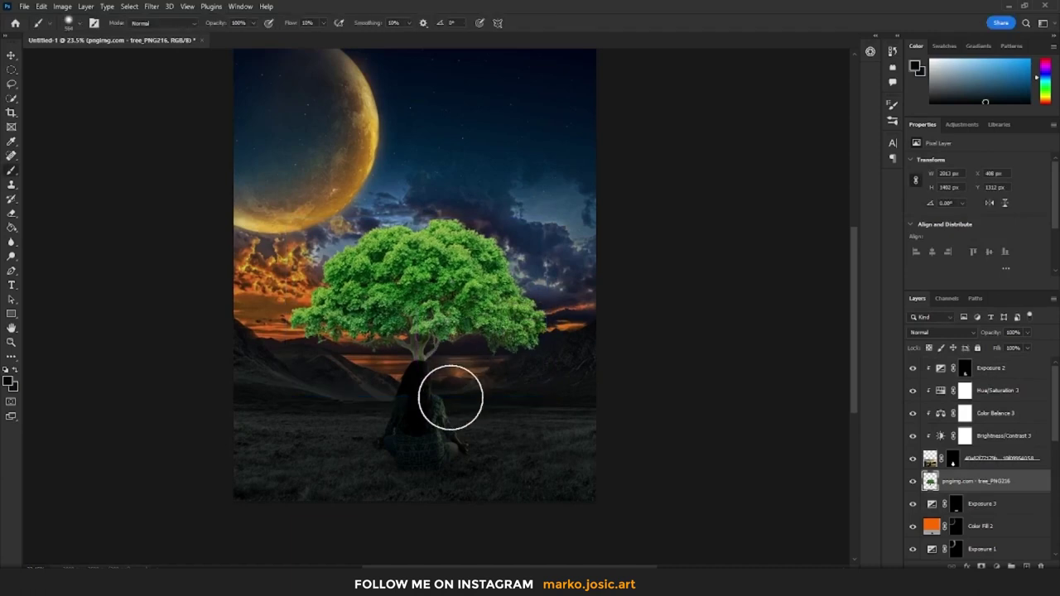
# Darken the tree with clipped Brightness/Contrast (-150/100) and a Color Balance shifted to Cyan -28.
pyautogui.click(997, 567)
pyautogui.click(994, 398)
pyautogui.moveTo(977, 191); pyautogui.dragTo(912, 191)
pyautogui.moveTo(978, 213); pyautogui.dragTo(1042, 214)
pyautogui.click(996, 567)
pyautogui.click(994, 468)
pyautogui.moveTo(964, 185); pyautogui.dragTo(949, 186)
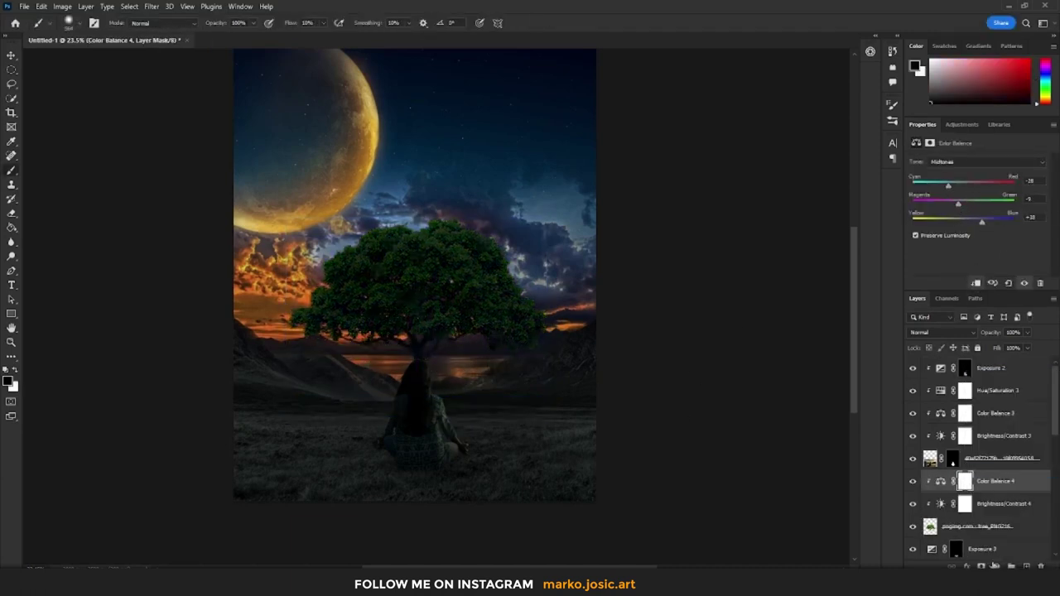
# Desaturate the tree with a clipped Hue/Saturation at -38.
pyautogui.click(997, 566)
pyautogui.click(994, 454)
pyautogui.moveTo(978, 225); pyautogui.dragTo(951, 224)
pyautogui.scroll(2, 461, 359)
pyautogui.scroll(3, 462, 359)
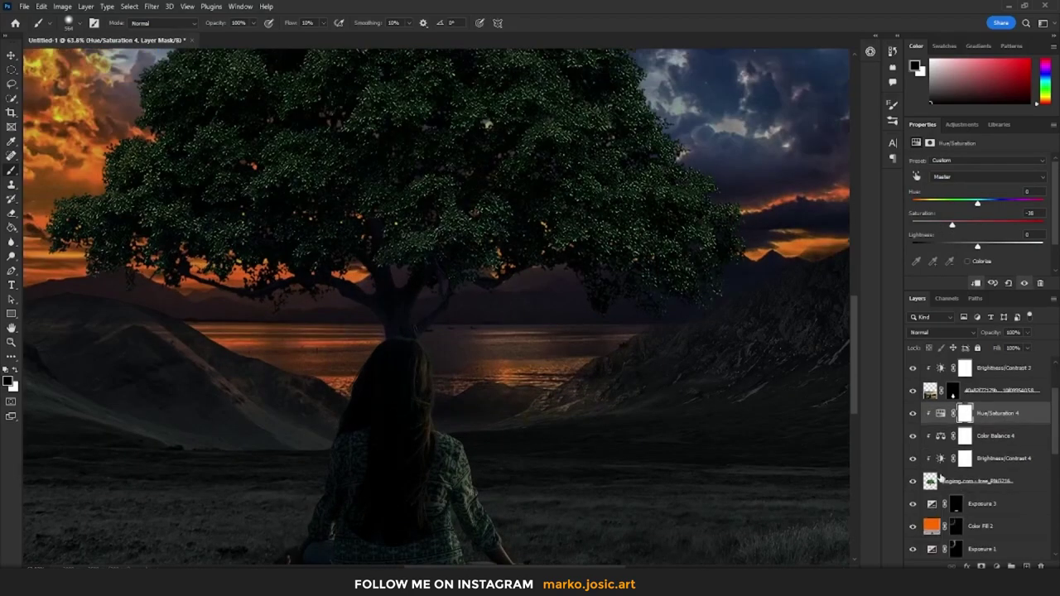
# Add a layer mask to the tree, temporarily hiding the woman to see the trunk.
pyautogui.click(912, 391)
pyautogui.click(986, 480)
pyautogui.click(981, 566)
pyautogui.click(913, 390)
pyautogui.scroll(-5, 439, 357)
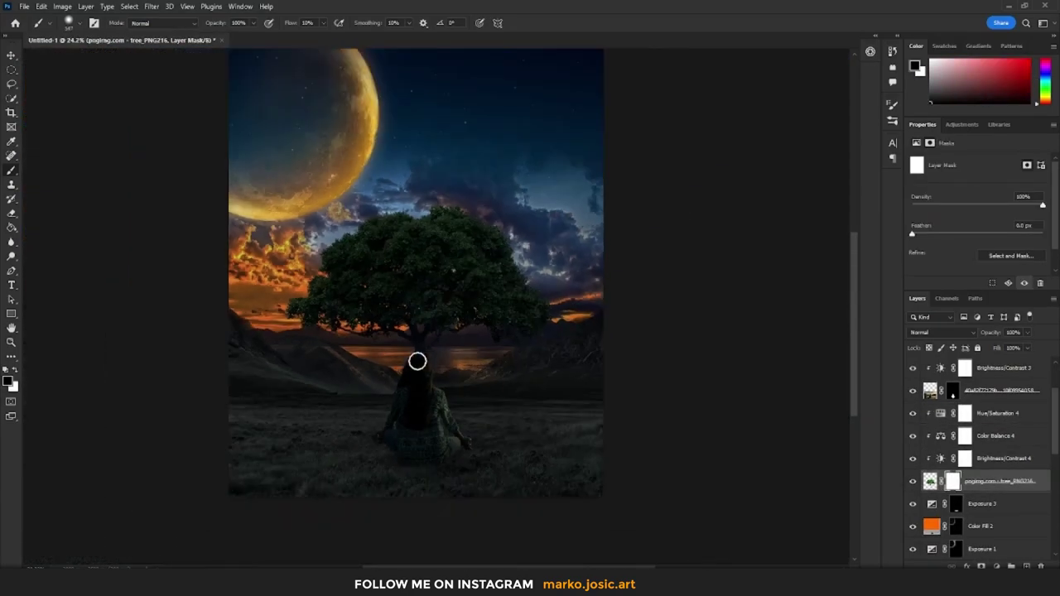
pyautogui.scroll(-5, 978, 464)
# Add an orange Color Fill in Overlay mode with a black mask, ready for 5%-flow white brushing.
pyautogui.click(986, 458)
pyautogui.click(997, 567)
pyautogui.click(916, 108)
pyautogui.hotkey('shift', 'alt', 'o')
pyautogui.hotkey('ctrl', 'i')
pyautogui.hotkey('shift', '0')
pyautogui.hotkey('shift', '5')
pyautogui.press('x')
pyautogui.press('[')
pyautogui.press('[')
pyautogui.press('[')
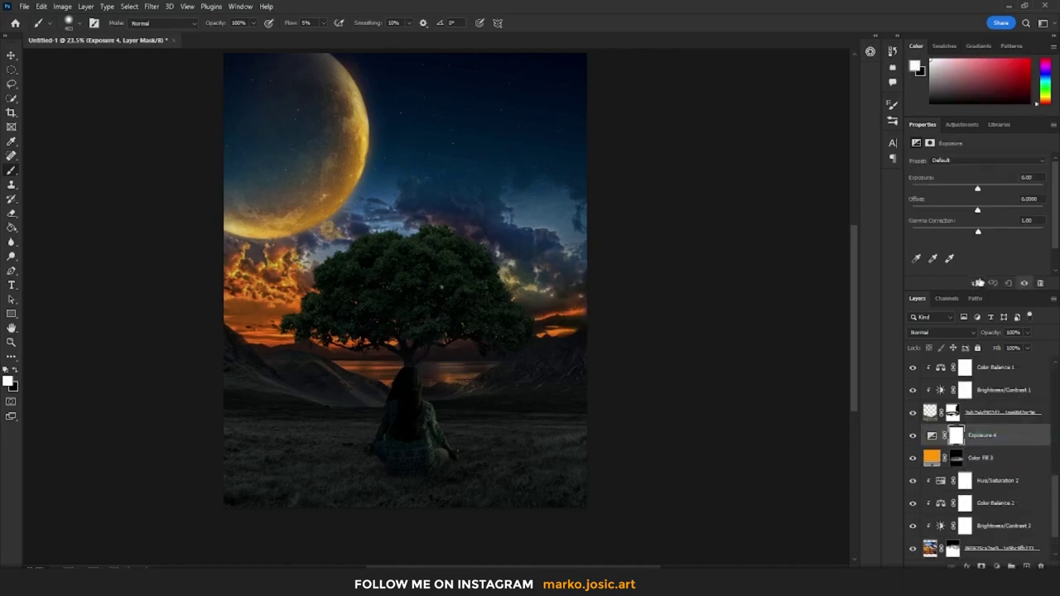
# Invert the Exposure 4 (+1.43) mask to brighten the tree edges, then add another Solid Color fill.
pyautogui.hotkey('ctrl', 'i')
pyautogui.scroll(3, 393, 366)
pyautogui.press(']')
pyautogui.press(']')
pyautogui.press(']')
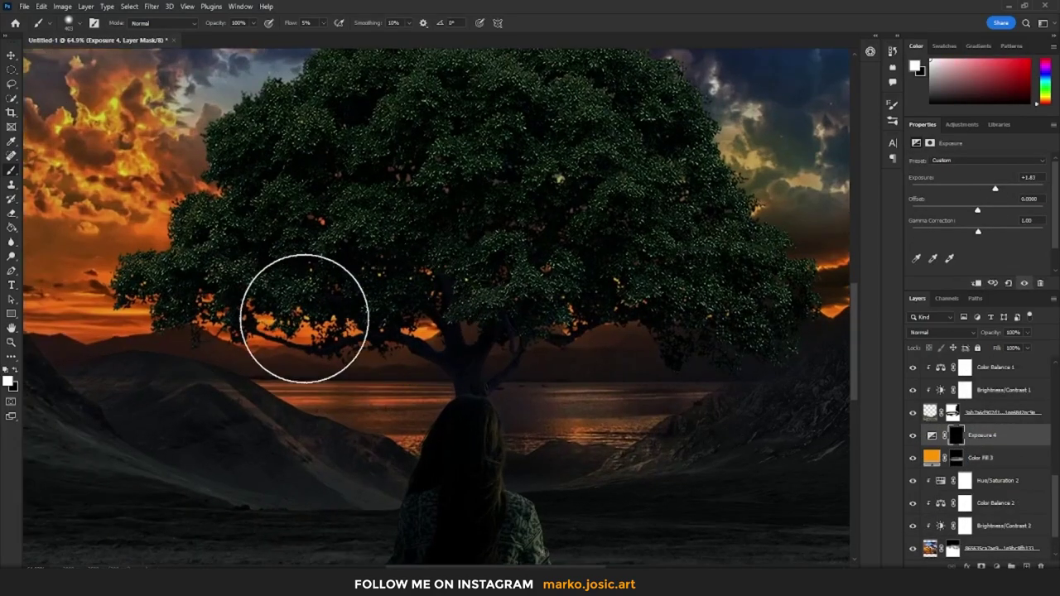
pyautogui.hscroll(5, 774, 307)
pyautogui.hscroll(3, 639, 301)
pyautogui.scroll(2, 281, 338)
pyautogui.hotkey('ctrl', '0')
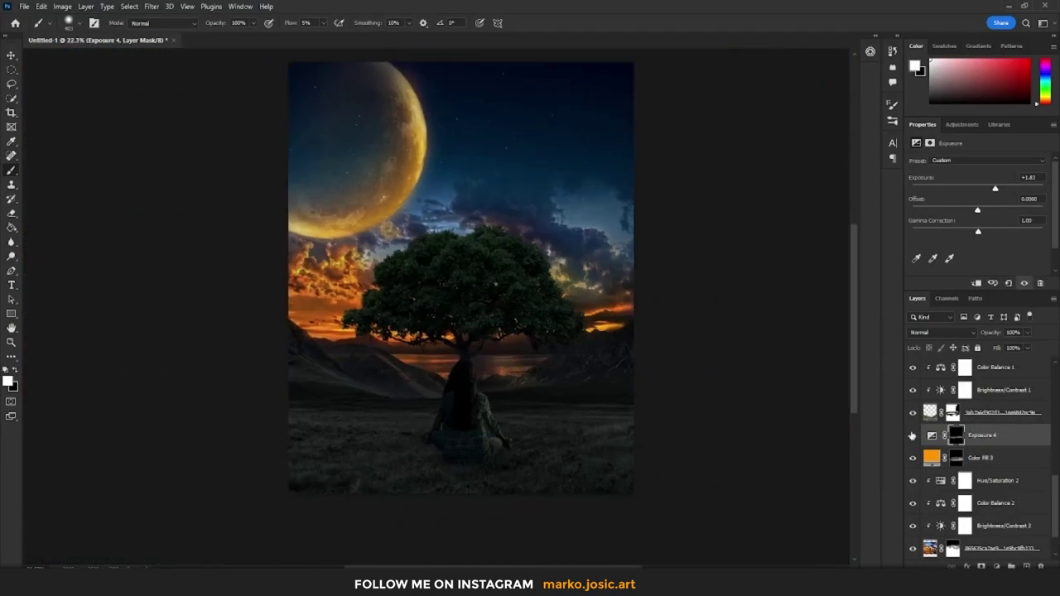
pyautogui.scroll(-2, 605, 343)
pyautogui.click(996, 566)
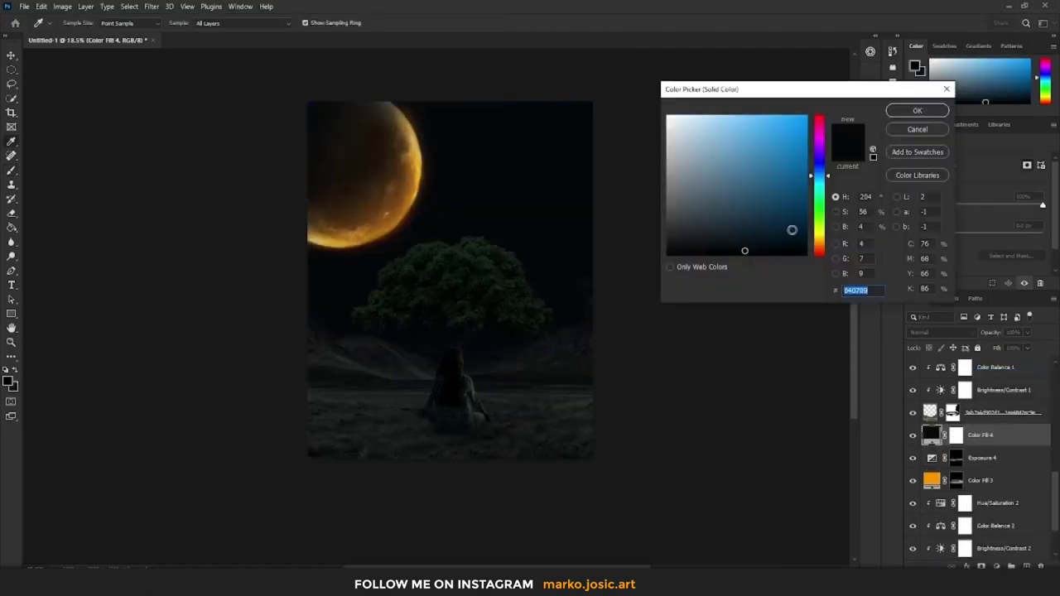
# Add a red Solid Color fill in Linear Dodge (Add) mode with an inverted black mask.
pyautogui.moveTo(793, 230); pyautogui.dragTo(820, 243)
pyautogui.click(917, 109)
pyautogui.click(942, 332)
pyautogui.click(957, 434)
pyautogui.hotkey('ctrl', 'i')
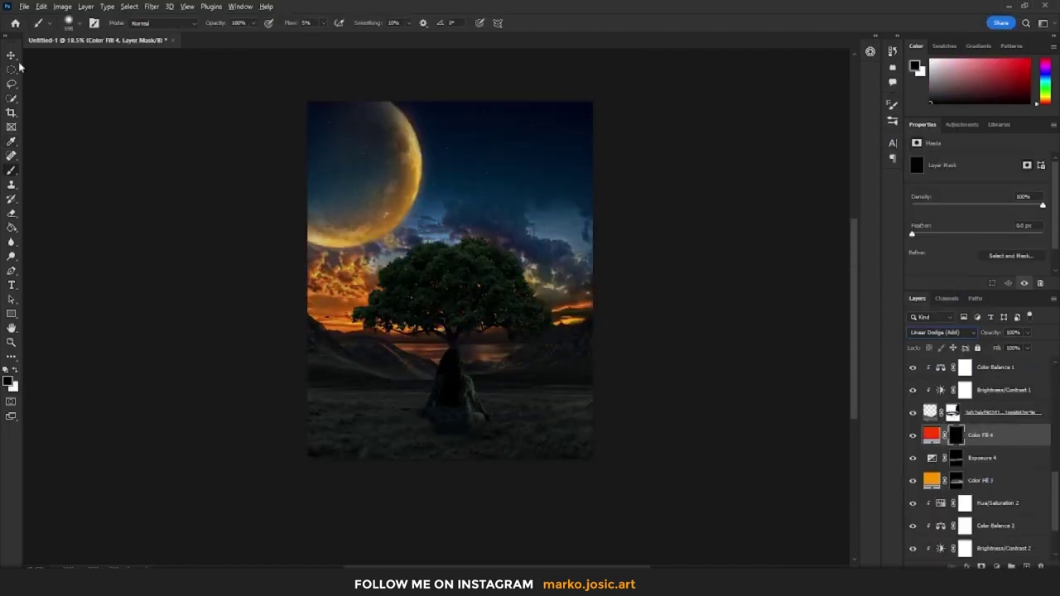
# Centre the view on the tree, set white as the painting colour, and target the Color Fill 4 glow layer.
pyautogui.scroll(3, 376, 326)
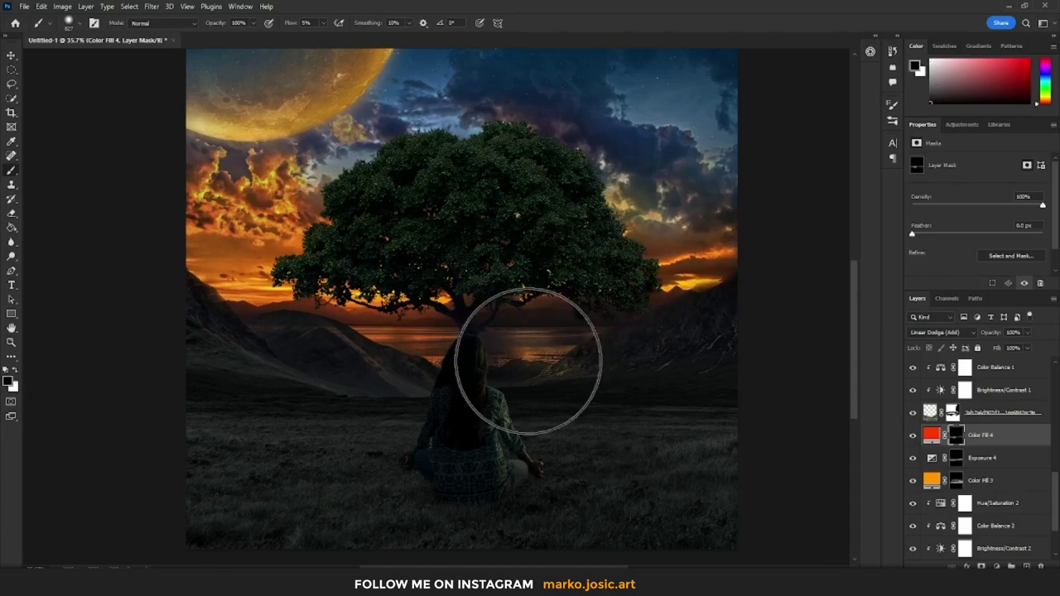
pyautogui.scroll(3, 418, 331)
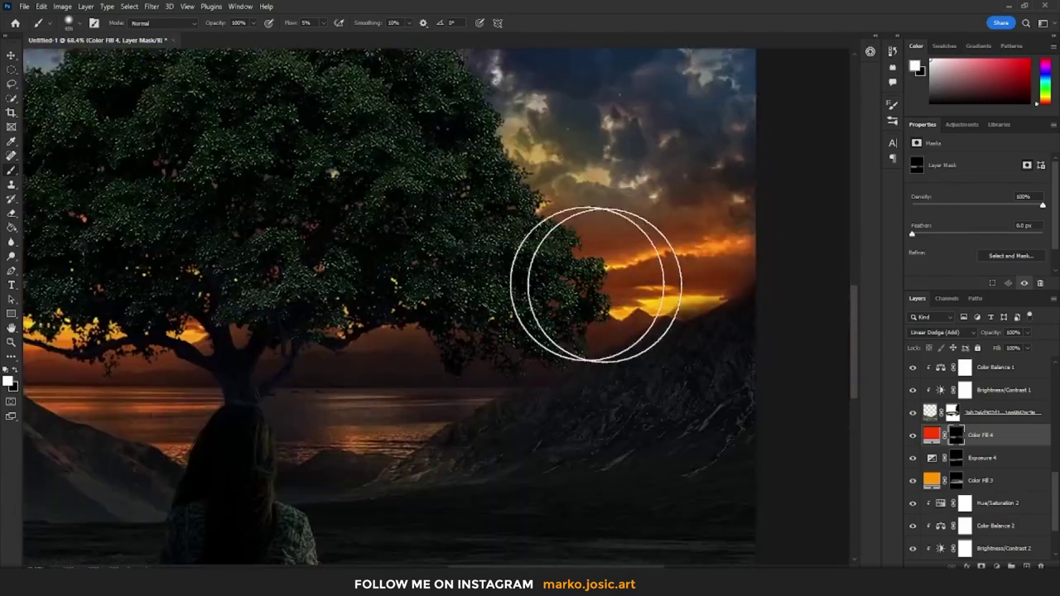
pyautogui.moveTo(47, 403); pyautogui.dragTo(354, 325)
pyautogui.scroll(-5, 354, 325)
pyautogui.press('x')
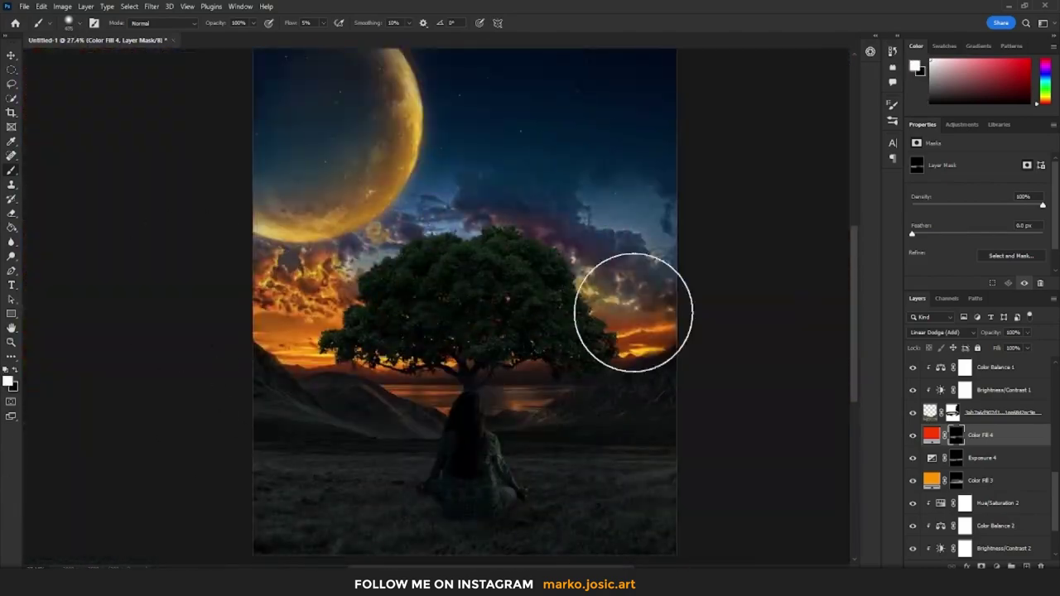
pyautogui.hotkey('alt', '[')
pyautogui.hotkey('alt', '[')
pyautogui.hotkey('alt', ']')
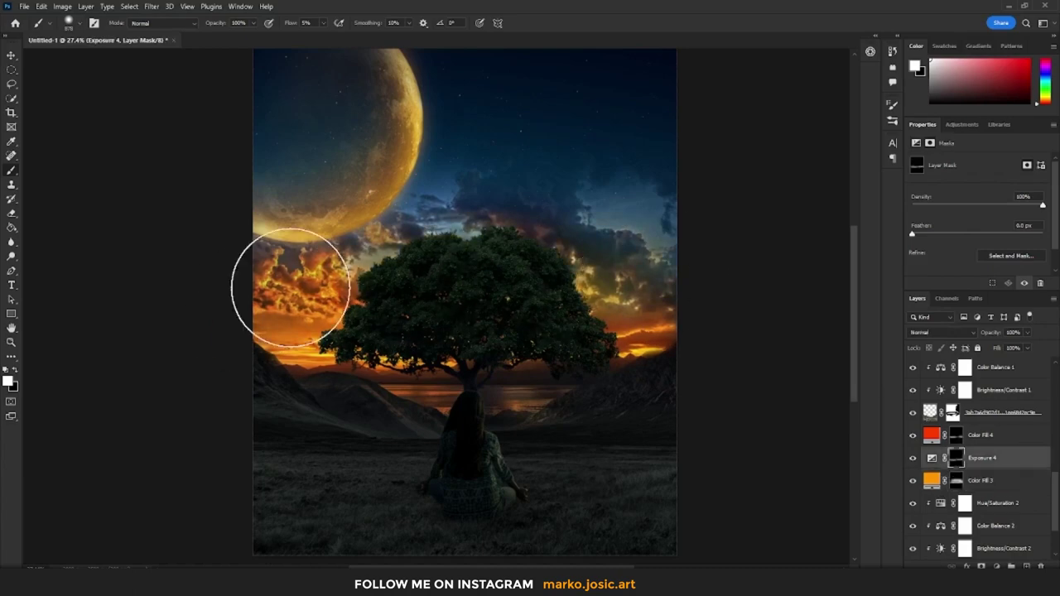
pyautogui.scroll(-2, 599, 444)
pyautogui.scroll(1, 600, 444)
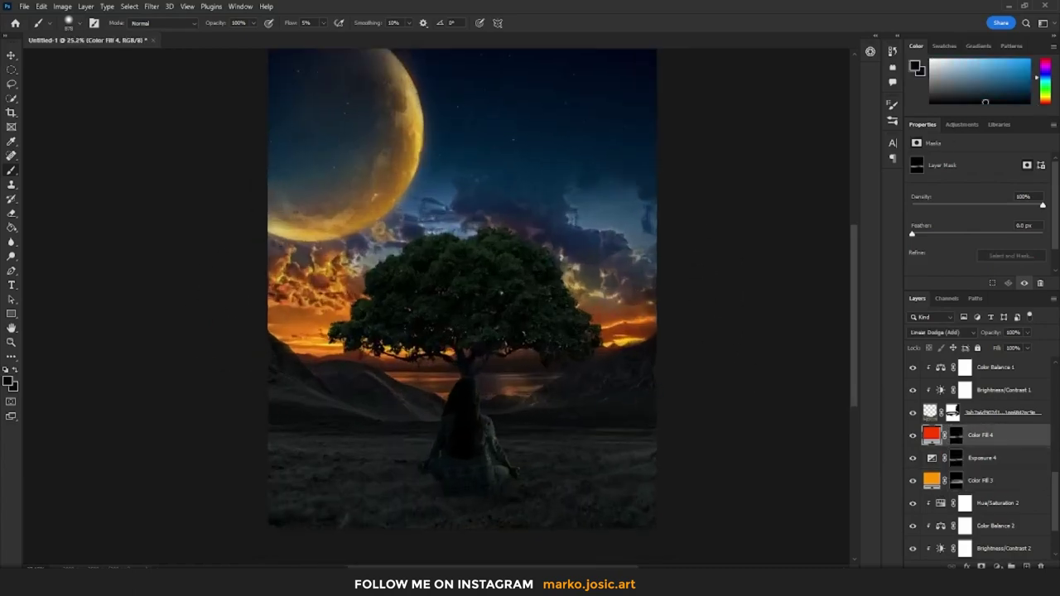
# Replace the new Color Fill 5 with an Exposure 5 adjustment above Color Fill 4, mask inverted.
pyautogui.press('Return')
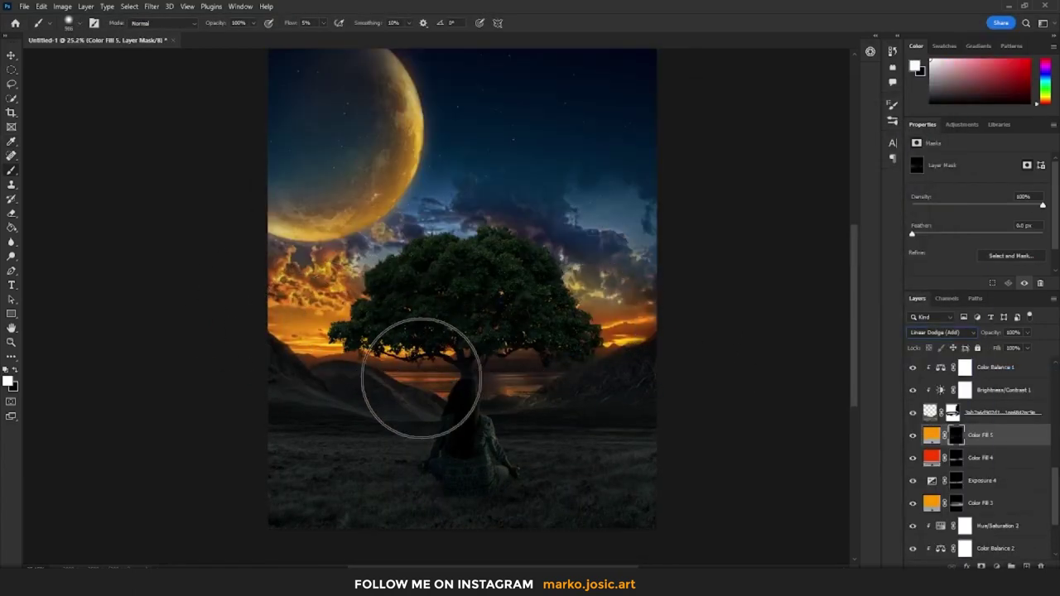
pyautogui.press('Delete')
pyautogui.click(984, 560)
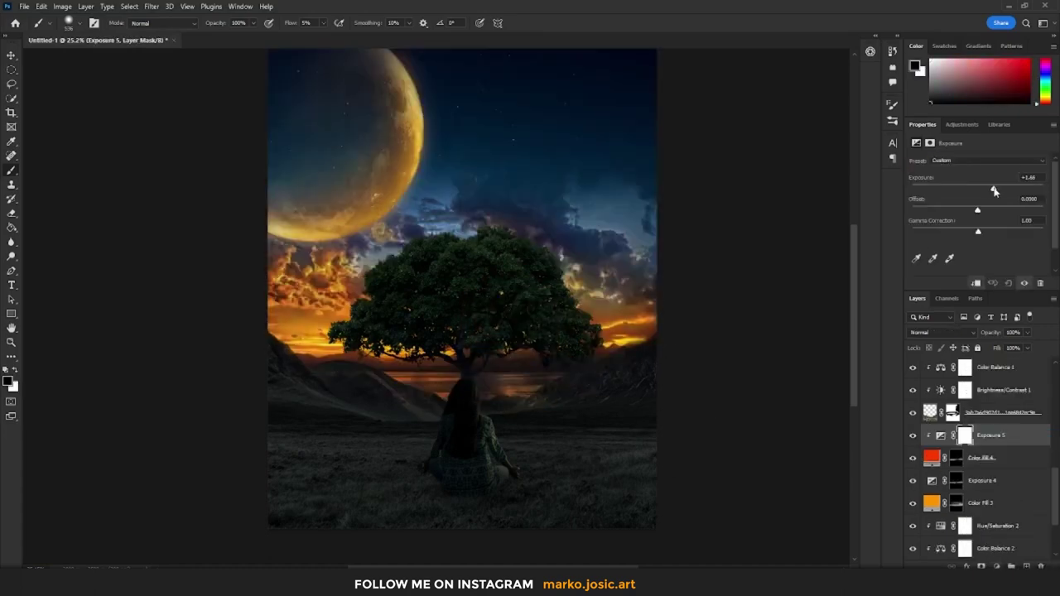
pyautogui.hotkey('ctrl', 'i')
pyautogui.press('x')
# Enlarge the brush and release Exposure 5 from its clipping.
pyautogui.scroll(3, 348, 338)
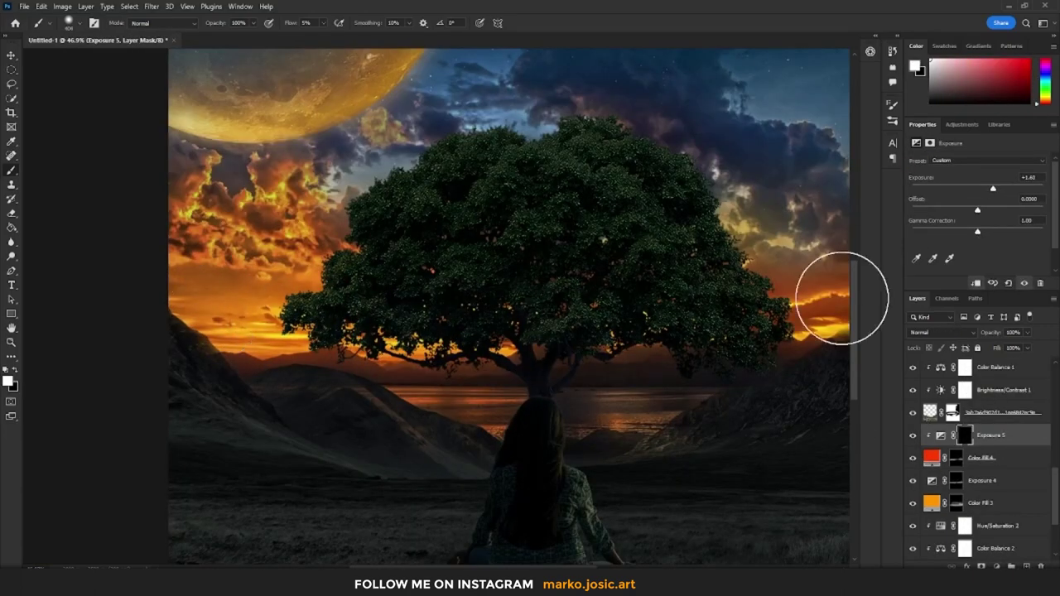
pyautogui.scroll(-1, 67, 331)
pyautogui.press(']')
pyautogui.press(']')
pyautogui.press(']')
pyautogui.scroll(-3, 568, 237)
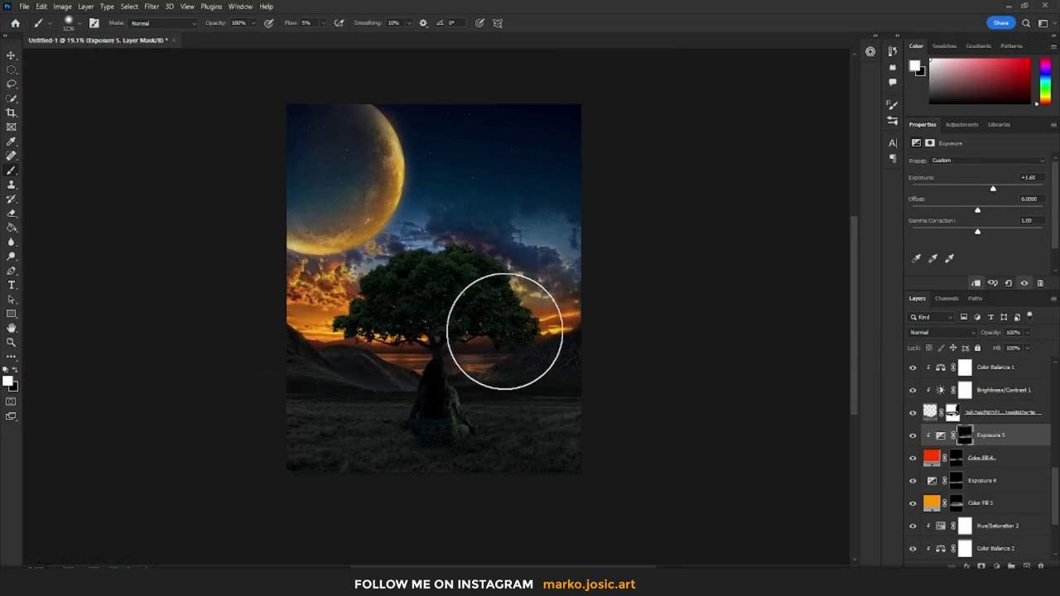
pyautogui.keyDown('alt'); pyautogui.click(915, 442); pyautogui.keyUp('alt')
pyautogui.press('x')
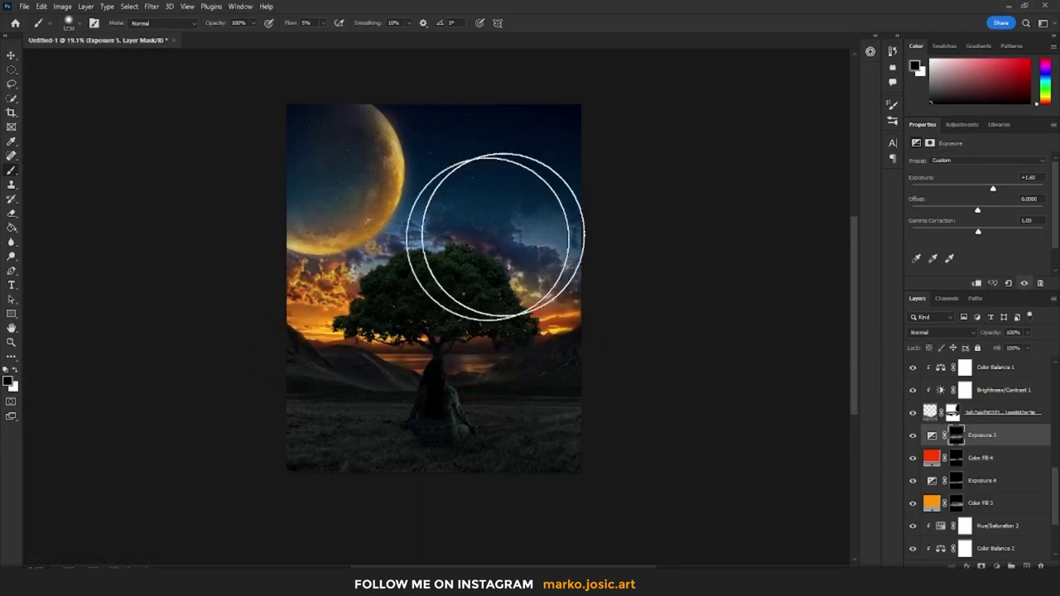
# Add an orange Linear Dodge (Add) fill and an Exposure 6 layer, both with inverted black masks.
pyautogui.click(918, 111)
pyautogui.click(936, 402)
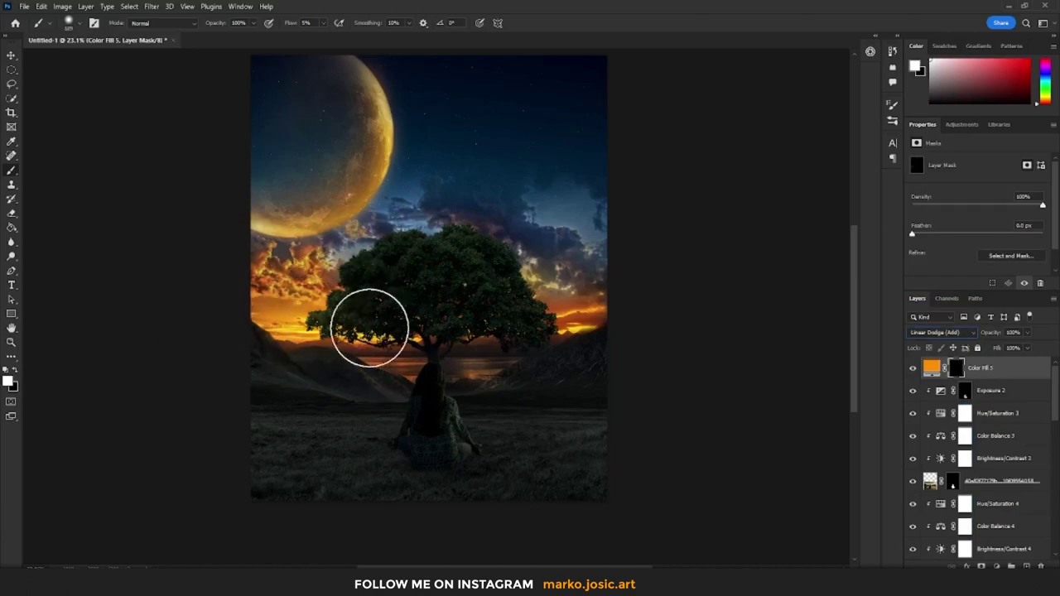
pyautogui.click(996, 566)
pyautogui.click(945, 437)
pyautogui.hotkey('ctrl', 'i')
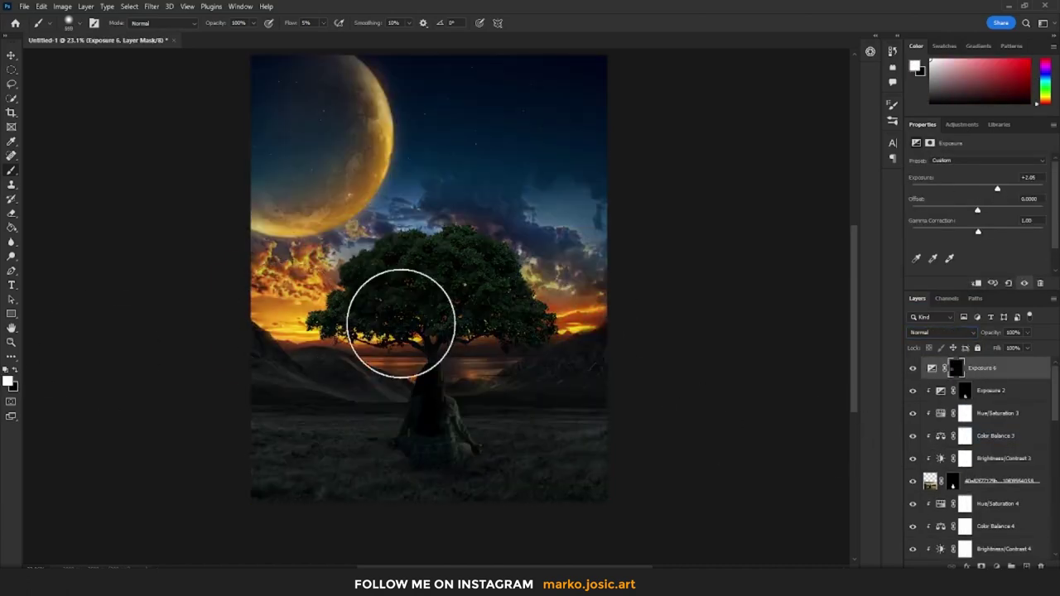
pyautogui.hotkey('ctrl', 'i')
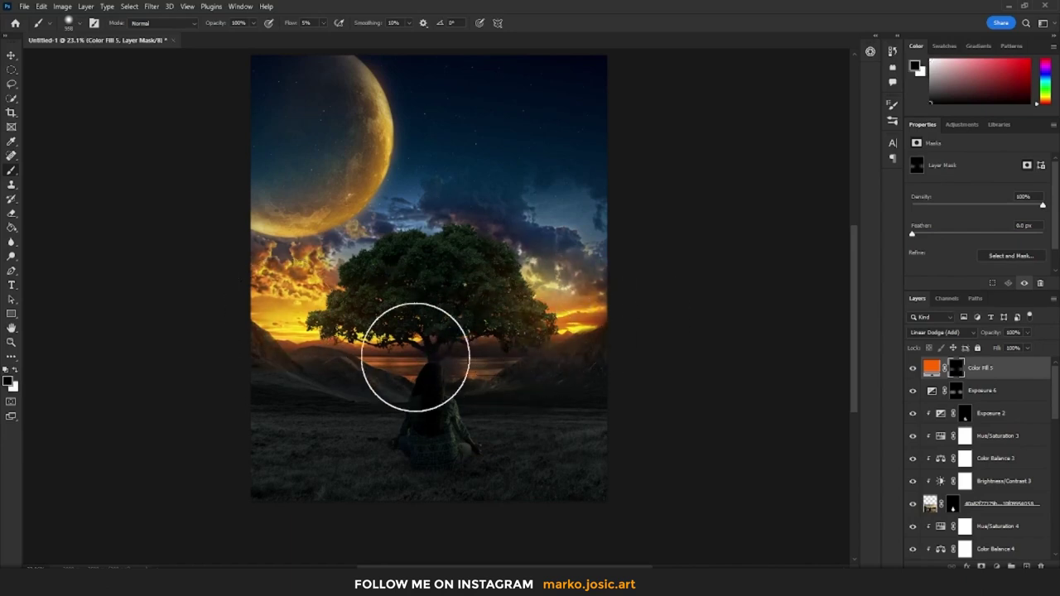
# Paint white on the Color Fill 5 mask to add orange glow over the tree.
pyautogui.click(957, 391)
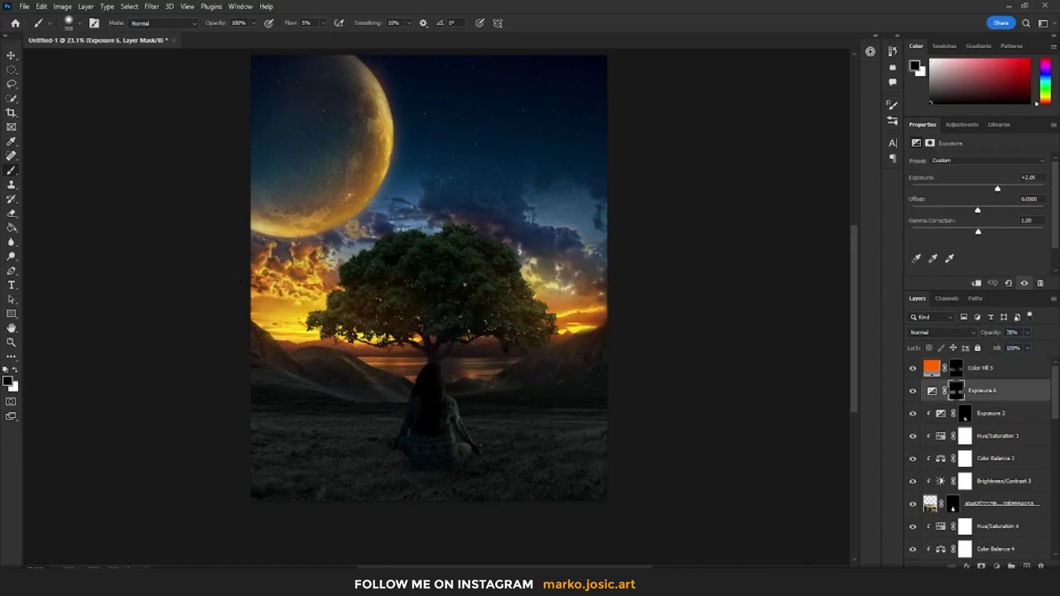
pyautogui.click(932, 368)
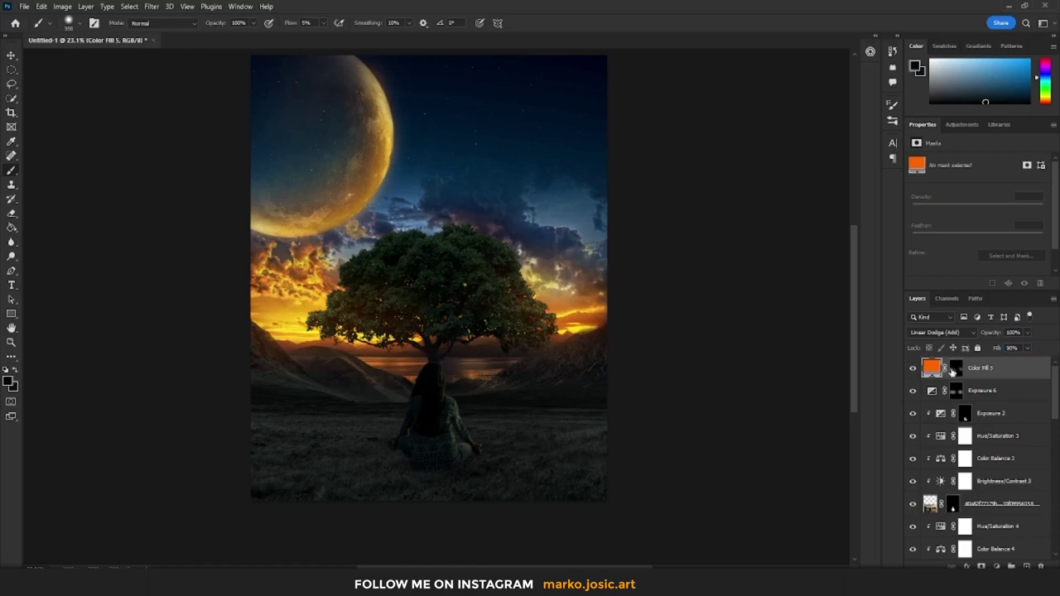
pyautogui.click(957, 369)
pyautogui.press('x')
pyautogui.moveTo(509, 267); pyautogui.dragTo(485, 333)
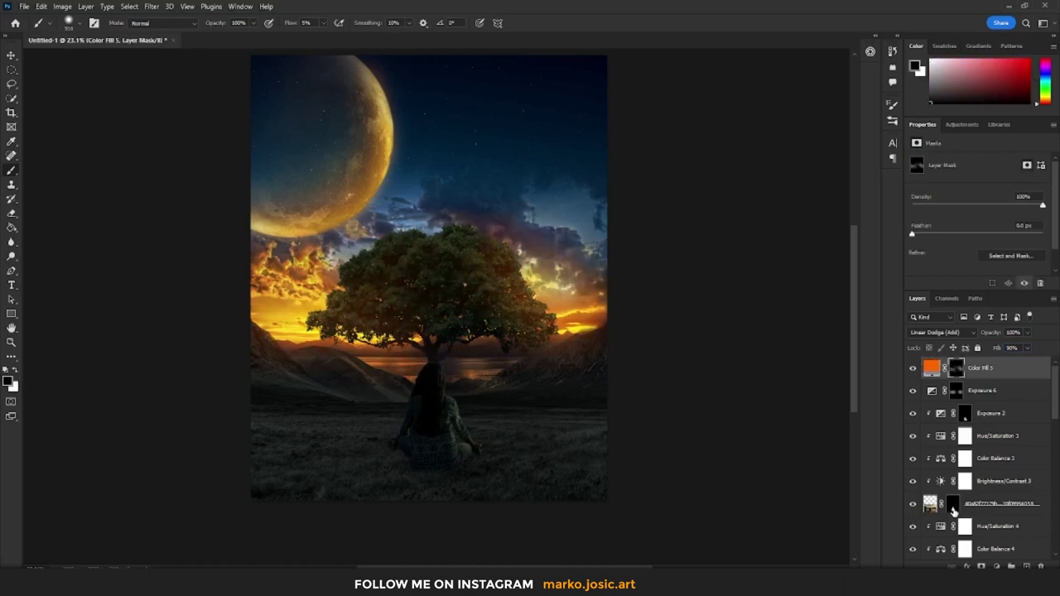
pyautogui.scroll(-5, 954, 511)
pyautogui.scroll(1, 563, 303)
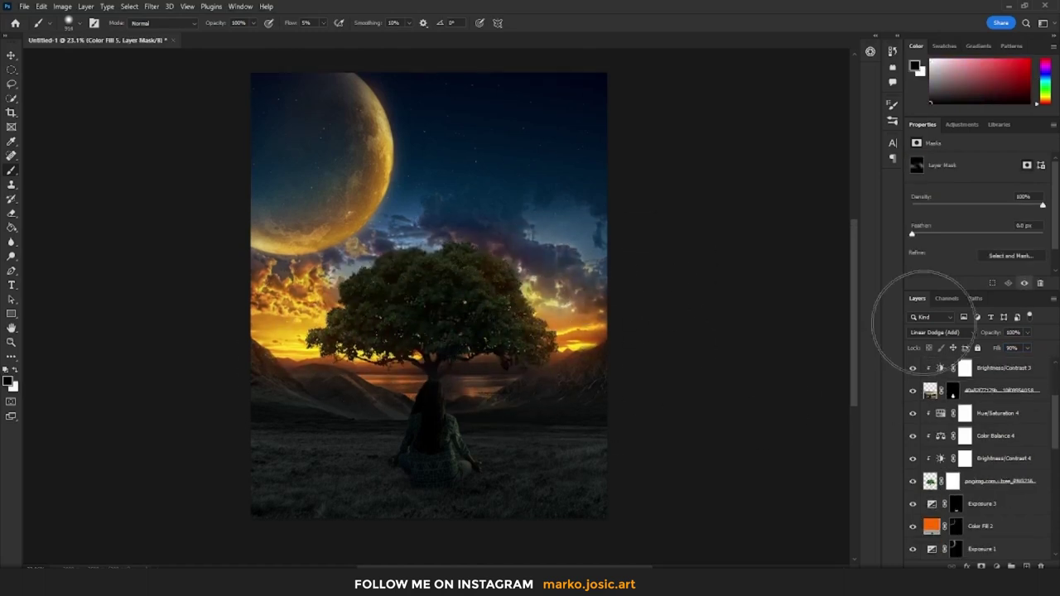
pyautogui.scroll(-1, 552, 402)
pyautogui.scroll(-3, 961, 464)
# Add a new orange Linear Dodge (Add) fill above Color Fill 2 with a white brush ready.
pyautogui.click(981, 436)
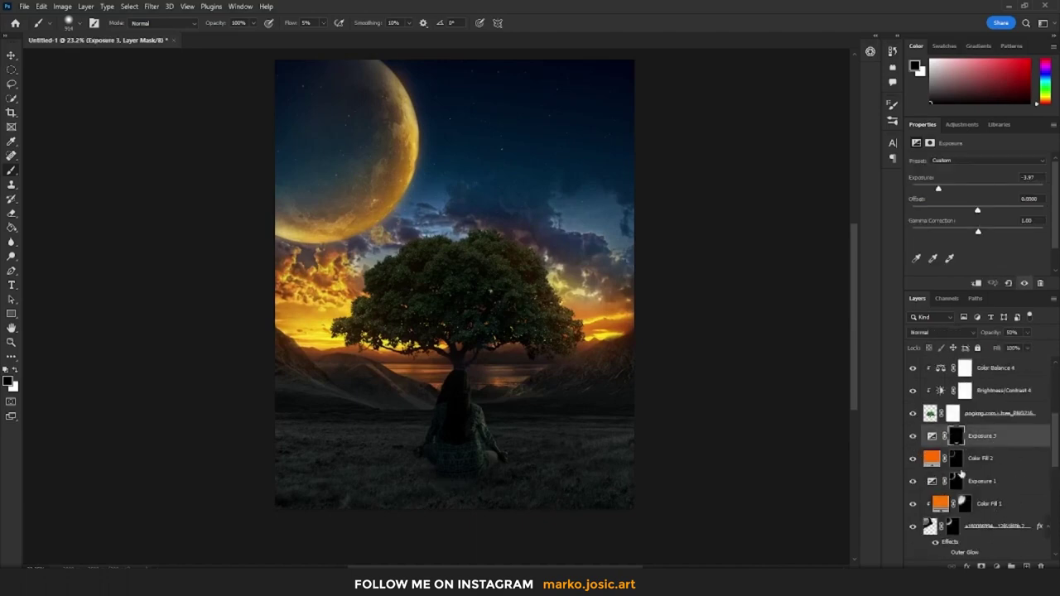
pyautogui.click(961, 461)
pyautogui.hotkey('ctrl', 'j')
pyautogui.hotkey('alt', 'shift', 'a')
pyautogui.press('x')
# Add an Exposure 7 adjustment at about +1.18 with an inverted black mask.
pyautogui.click(996, 566)
pyautogui.click(970, 497)
pyautogui.moveTo(977, 188); pyautogui.dragTo(988, 189)
pyautogui.hotkey('ctrl', 'i')
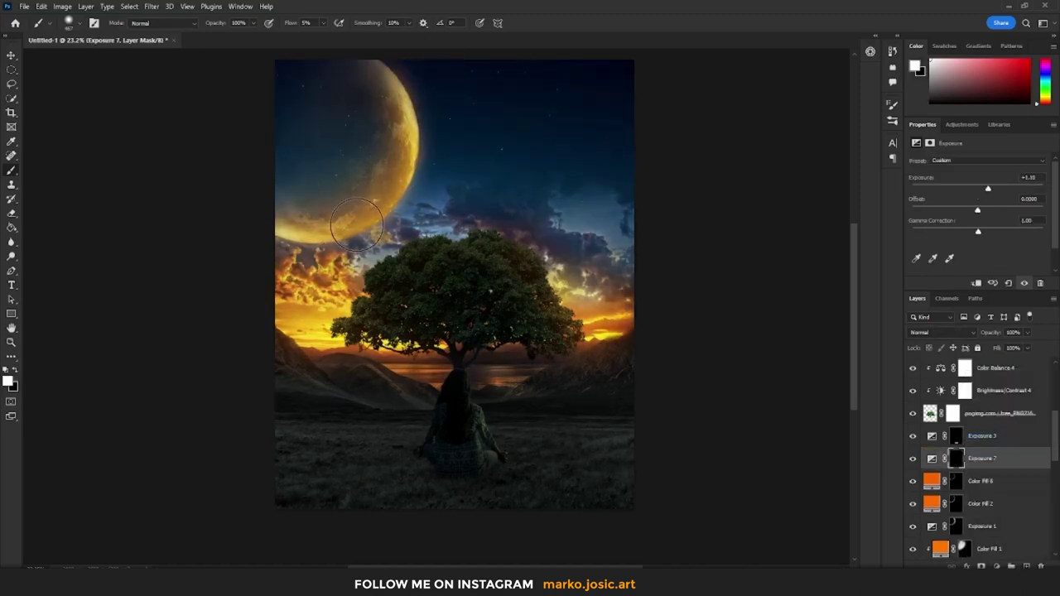
pyautogui.scroll(5, 986, 455)
# Add a clipped Solid Color fill, Color Fill 7, with its underlying Blend If range split to 15/34.
pyautogui.click(995, 567)
pyautogui.click(970, 348)
pyautogui.click(917, 110)
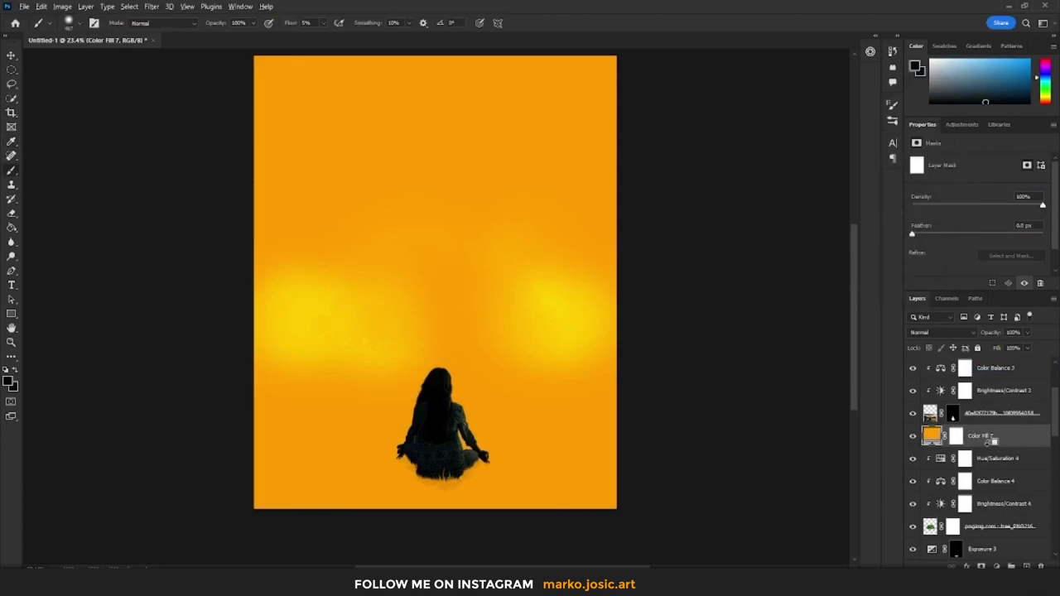
pyautogui.hotkey('ctrl', 'alt', 'g')
pyautogui.doubleClick(1019, 435)
pyautogui.moveTo(779, 351); pyautogui.dragTo(831, 356)
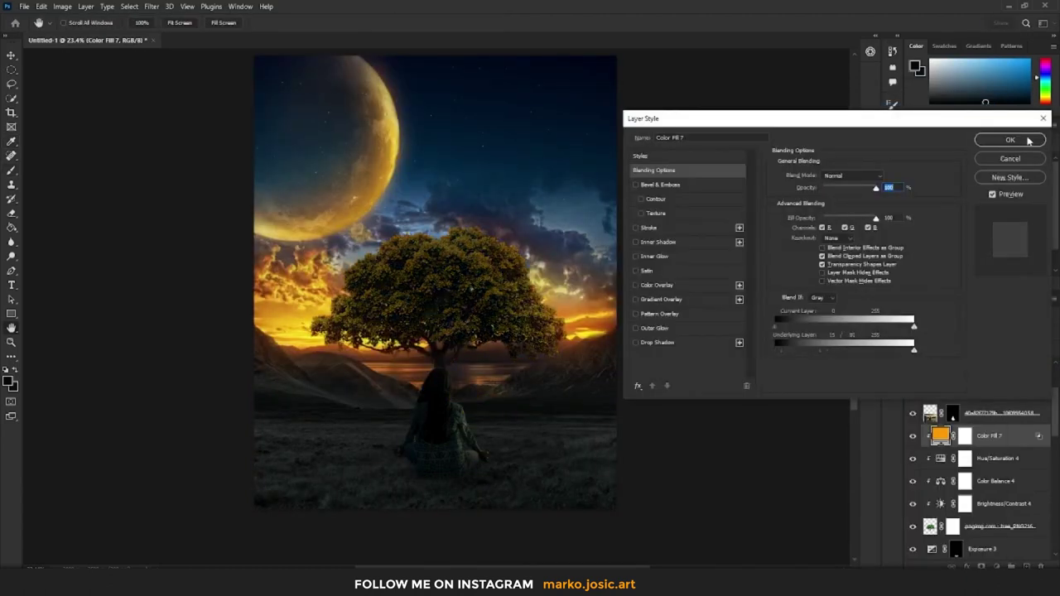
pyautogui.click(1010, 140)
# Resample Color Fill 7's colour as orange from the sky and frame the tree trunk and lake.
pyautogui.doubleClick(940, 435)
pyautogui.click(286, 305)
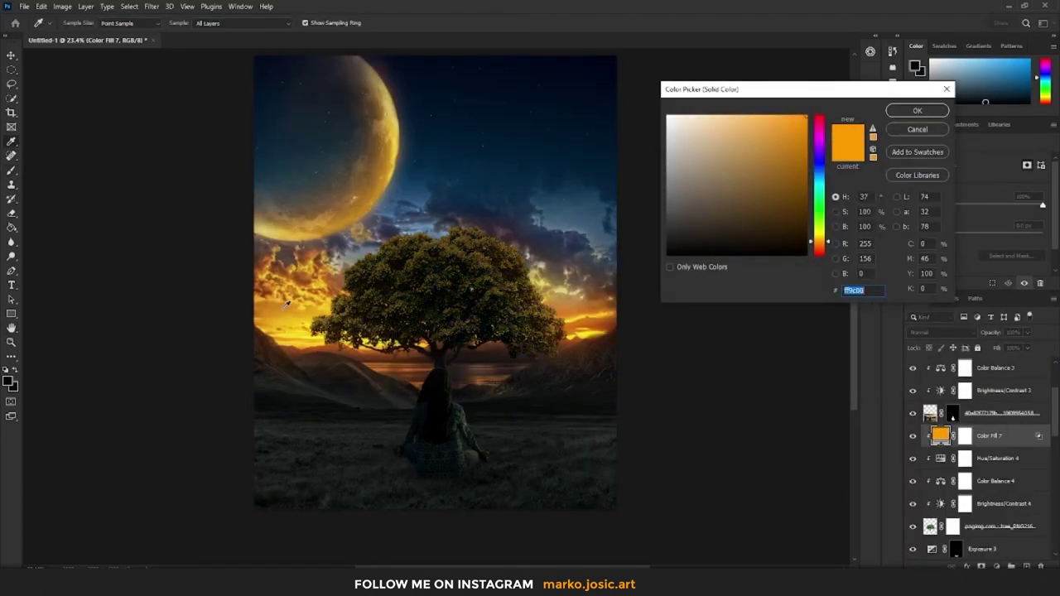
pyautogui.click(917, 112)
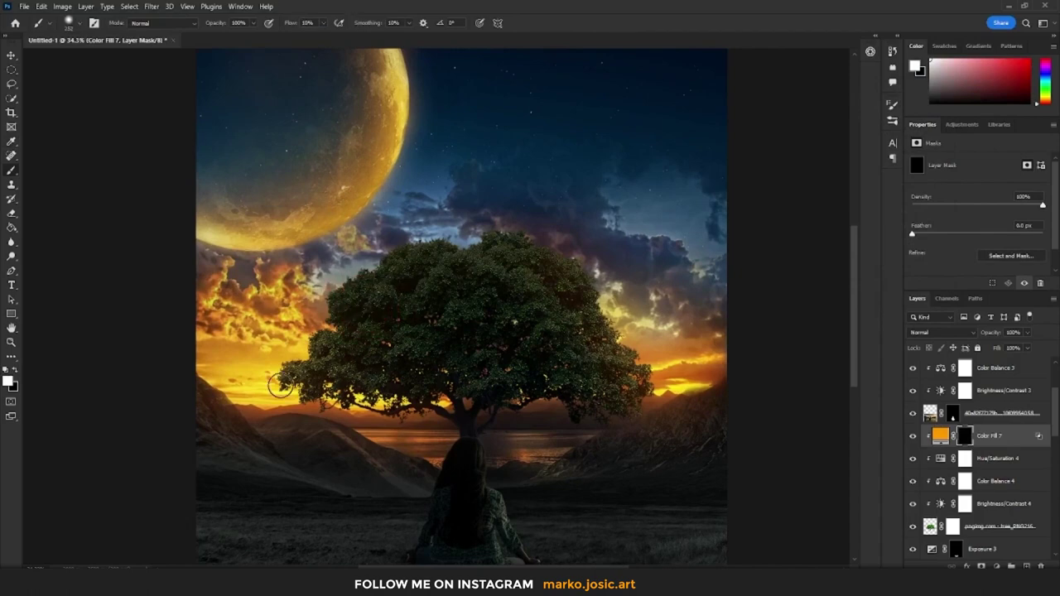
pyautogui.scroll(3, 346, 322)
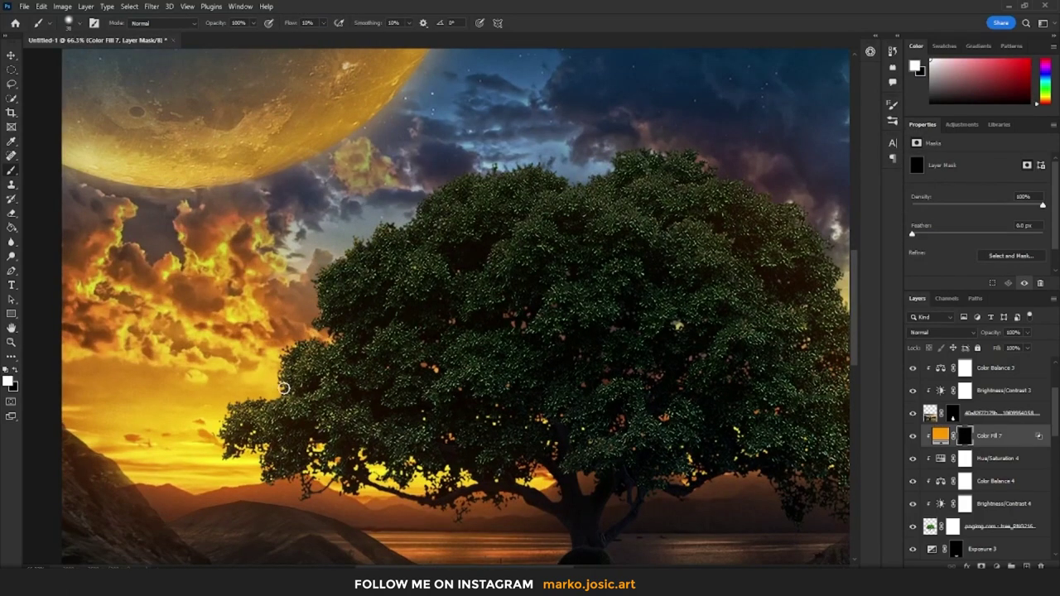
pyautogui.moveTo(386, 380); pyautogui.dragTo(259, 277)
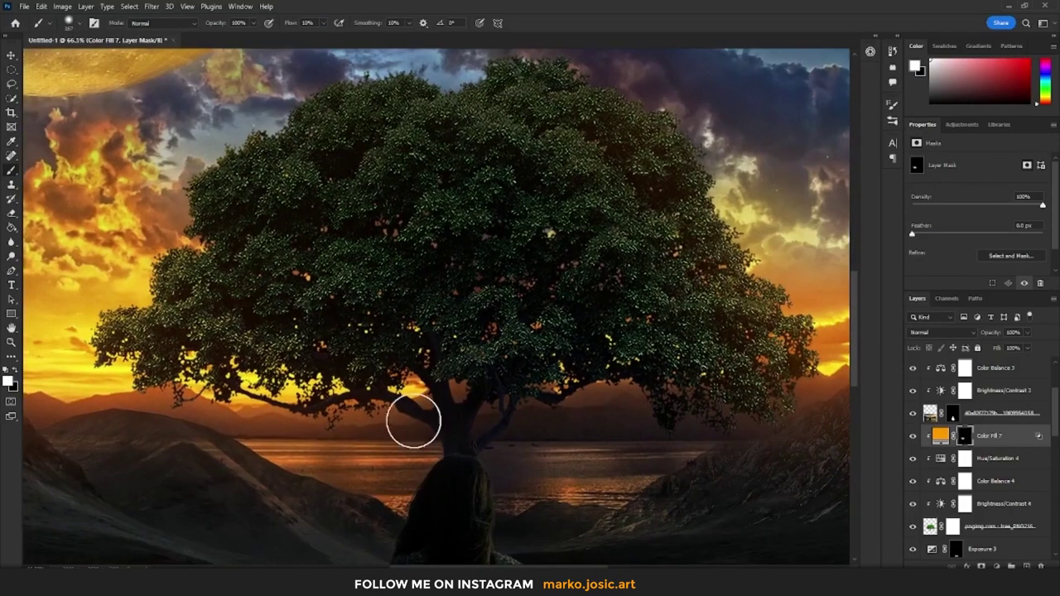
pyautogui.scroll(-2, 394, 201)
pyautogui.scroll(-2, 300, 314)
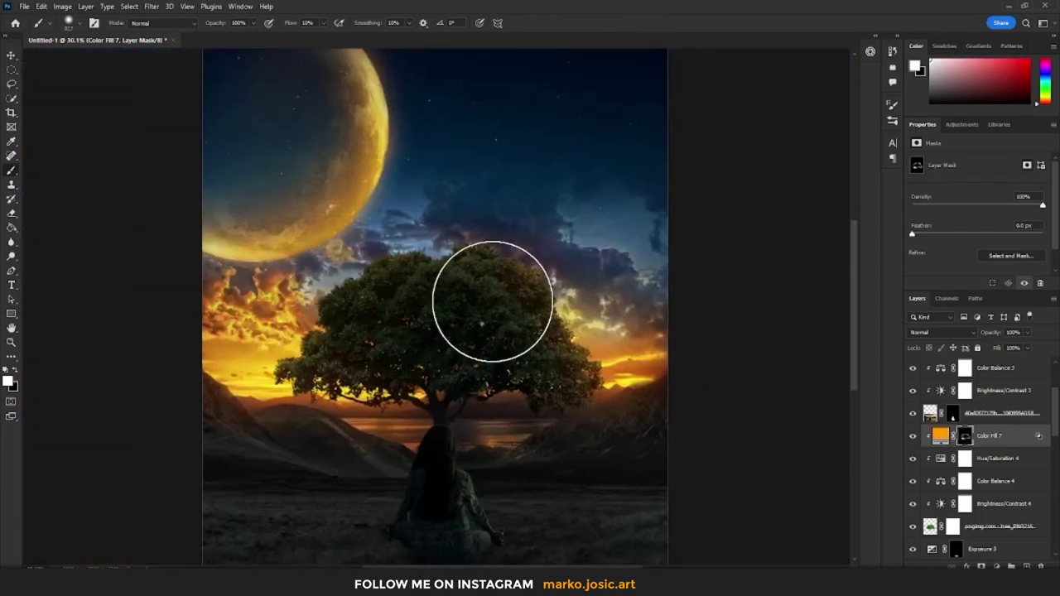
# Duplicate Color Fill 7, adjust the copy's underlying Blend If range, and invert its mask to black.
pyautogui.rightClick(986, 435)
pyautogui.click(994, 407)
pyautogui.rightClick(986, 436)
pyautogui.click(894, 106)
pyautogui.moveTo(774, 350); pyautogui.dragTo(812, 349)
pyautogui.press('Return')
pyautogui.hotkey('ctrl', 'i')
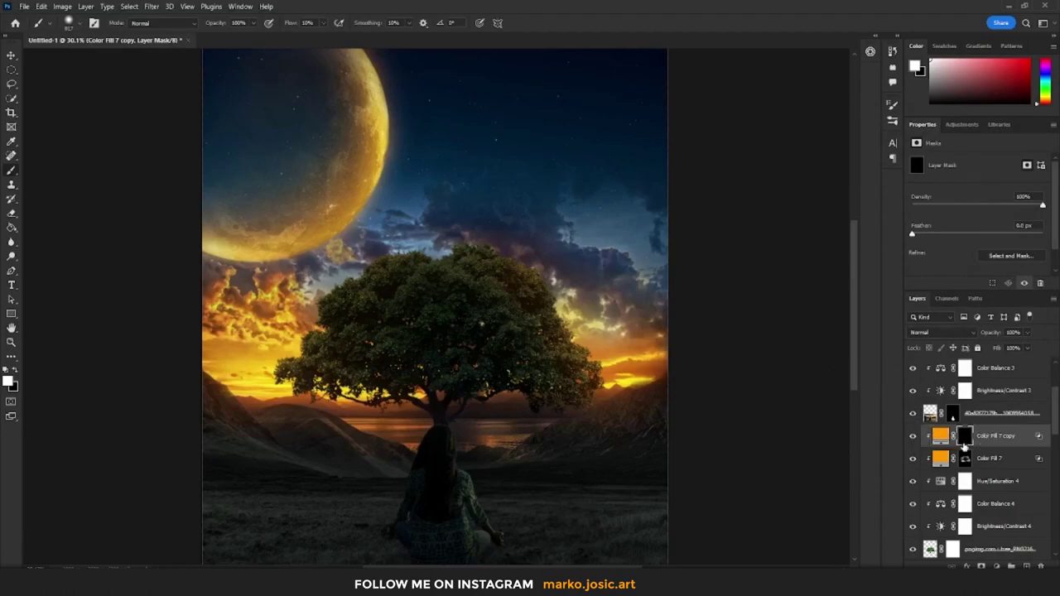
# Select the Brush and move the view across the tree branches.
pyautogui.press('b')
pyautogui.scroll(1, 428, 401)
pyautogui.scroll(2, 339, 398)
pyautogui.scroll(2, 434, 325)
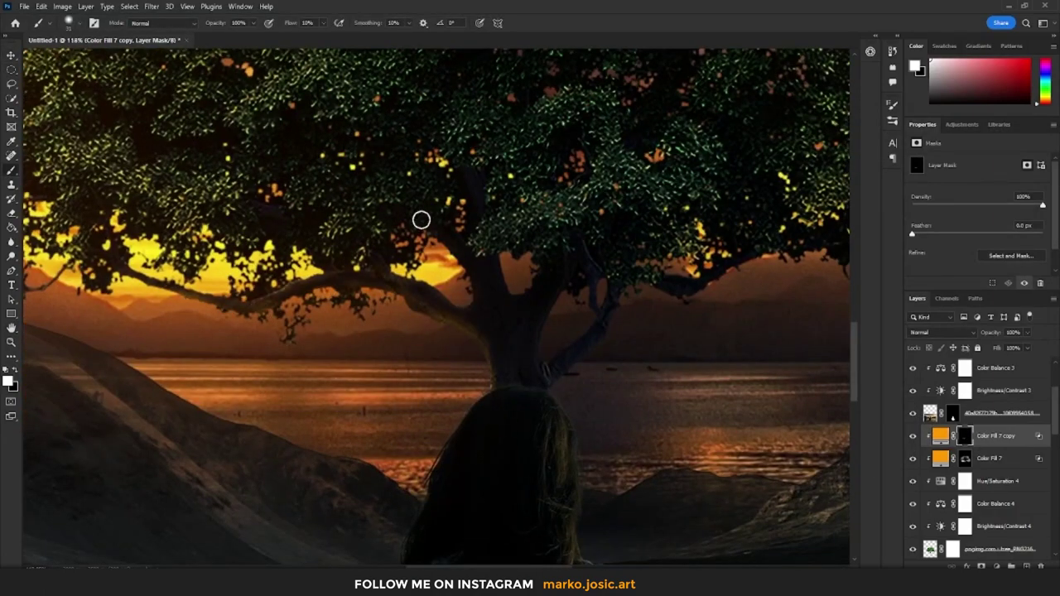
pyautogui.moveTo(530, 248); pyautogui.dragTo(470, 270)
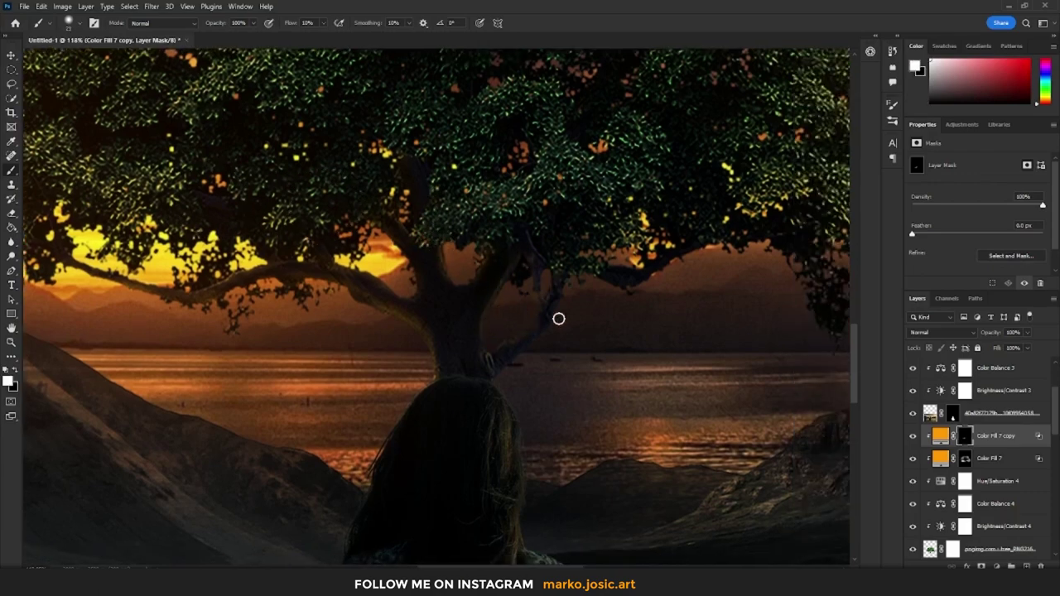
pyautogui.scroll(-2, 558, 319)
pyautogui.hscroll(3, 525, 303)
pyautogui.scroll(-3, 445, 189)
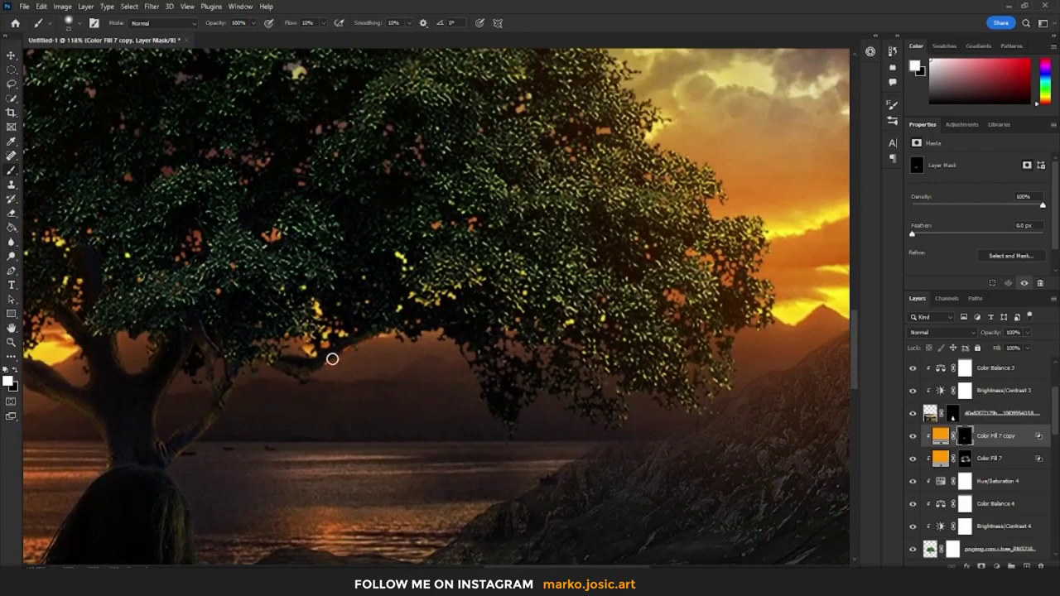
pyautogui.scroll(-2, 331, 357)
pyautogui.scroll(-2, 398, 340)
# Add an Exposure 8 adjustment raised to +2.39 with an inverted black mask.
pyautogui.click(997, 566)
pyautogui.click(990, 437)
pyautogui.moveTo(979, 189); pyautogui.dragTo(1001, 189)
pyautogui.hotkey('ctrl', 'i')
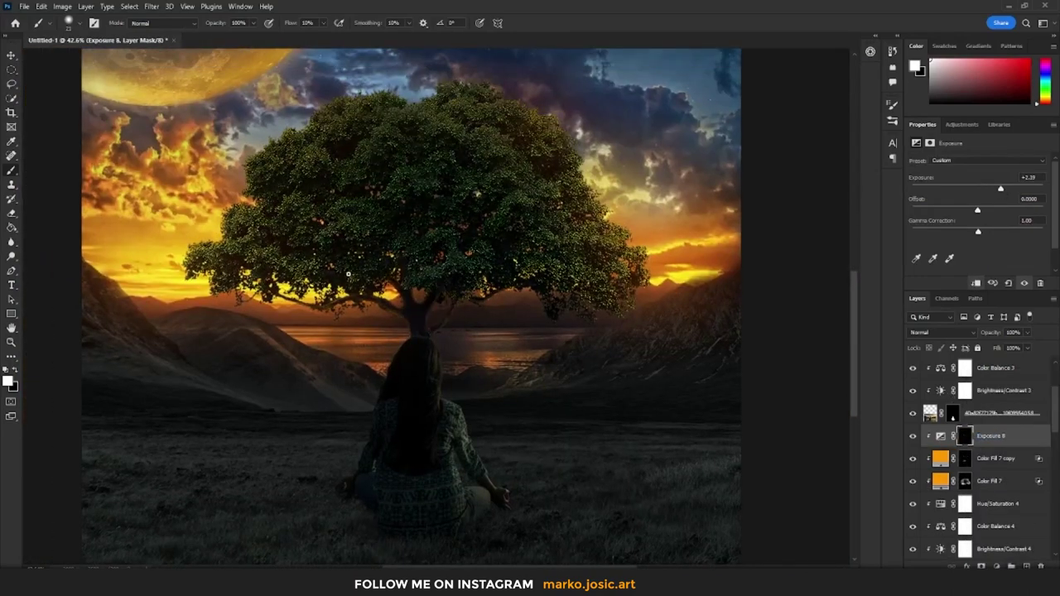
pyautogui.scroll(4, 419, 377)
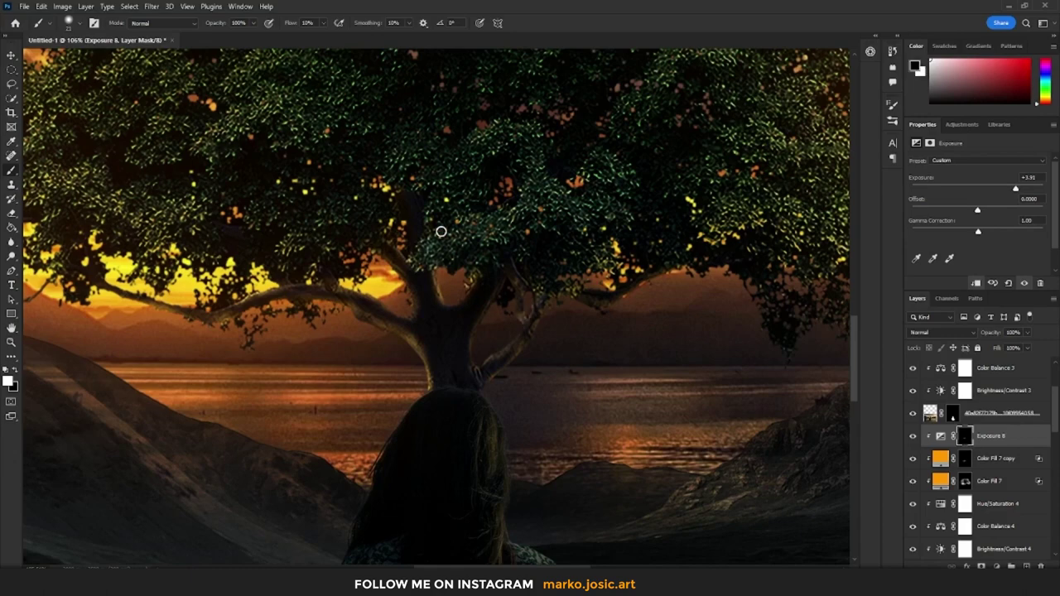
pyautogui.scroll(-1, 525, 309)
pyautogui.scroll(-1, 495, 334)
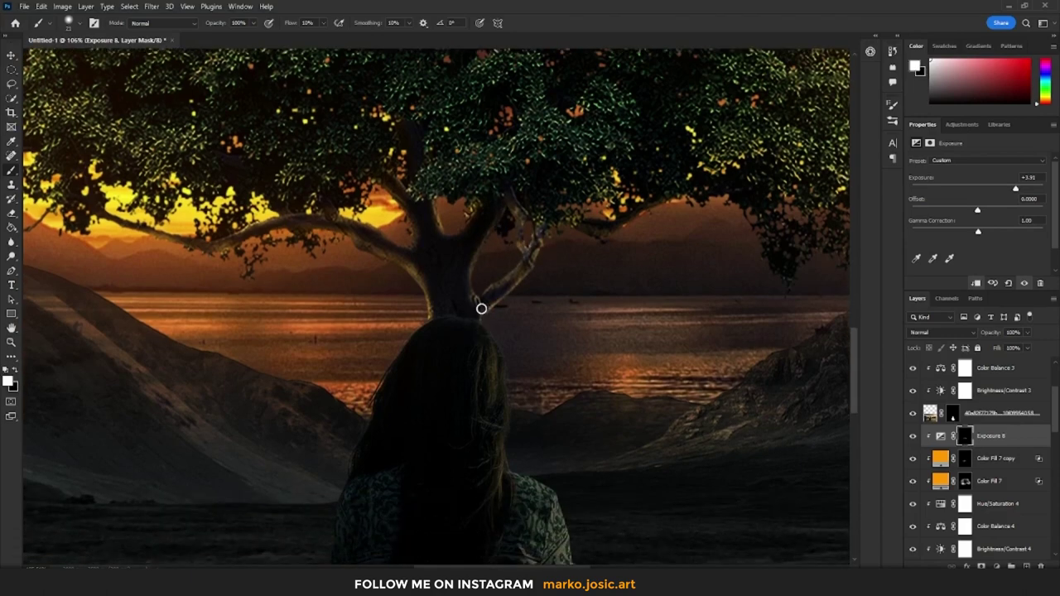
# Step down to the Color Fill 7 copy and Color Fill 7 masks and paint with white.
pyautogui.hotkey('alt', '[')
pyautogui.hscroll(3, 473, 306)
pyautogui.scroll(-3, 481, 229)
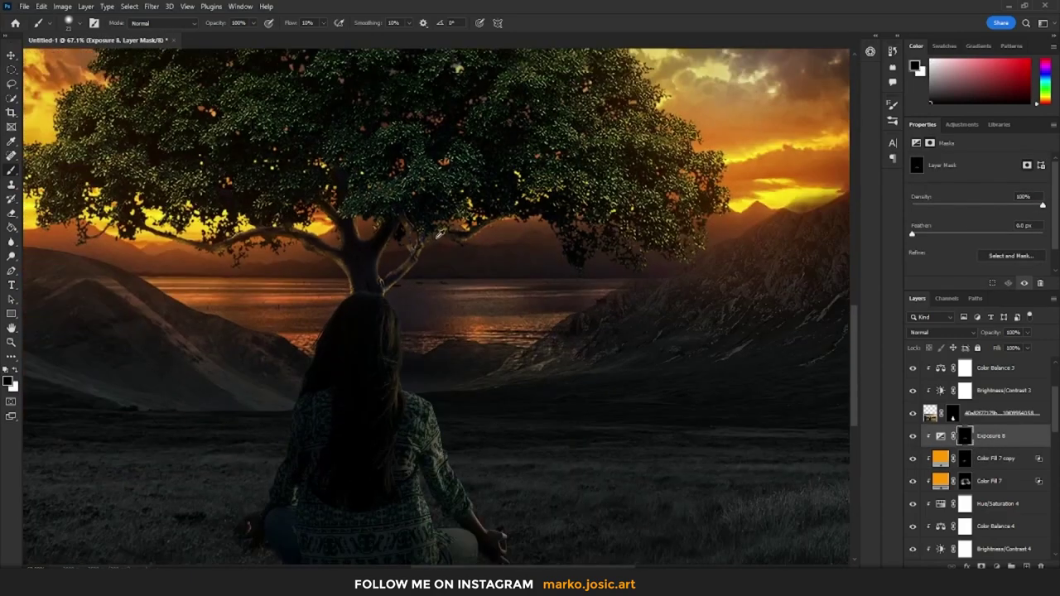
pyautogui.scroll(-2, 414, 232)
pyautogui.hotkey('alt', '[')
pyautogui.hotkey('alt', '[')
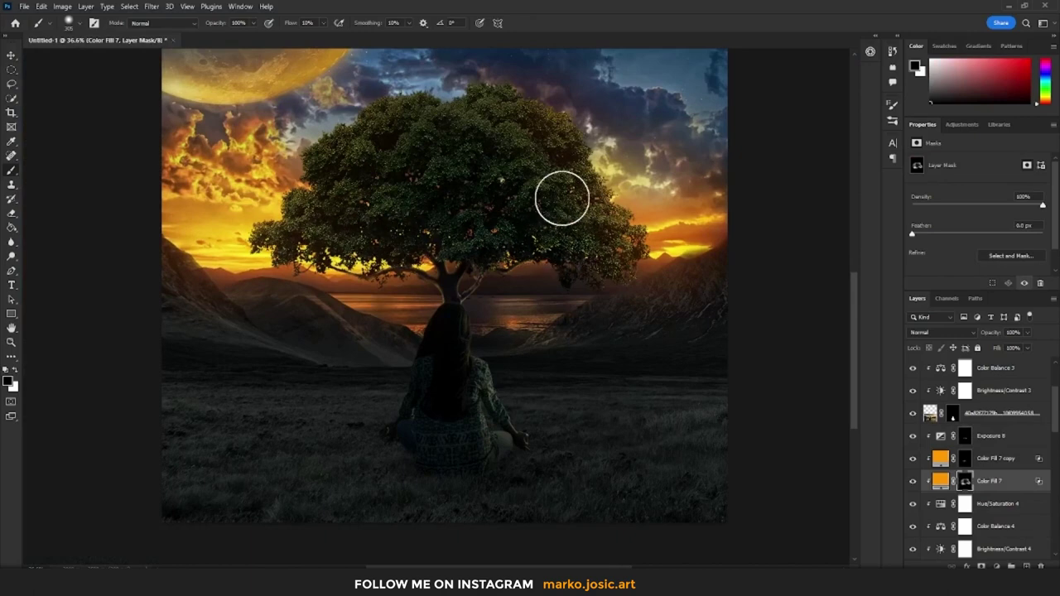
pyautogui.scroll(-2, 564, 232)
pyautogui.scroll(1, 279, 193)
pyautogui.press('x')
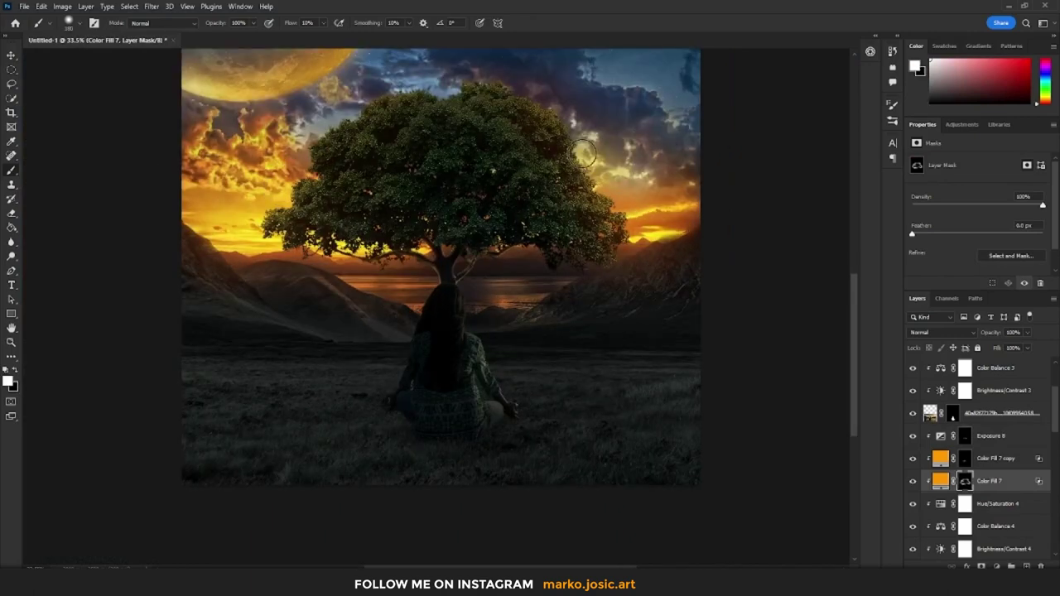
pyautogui.scroll(-2, 575, 249)
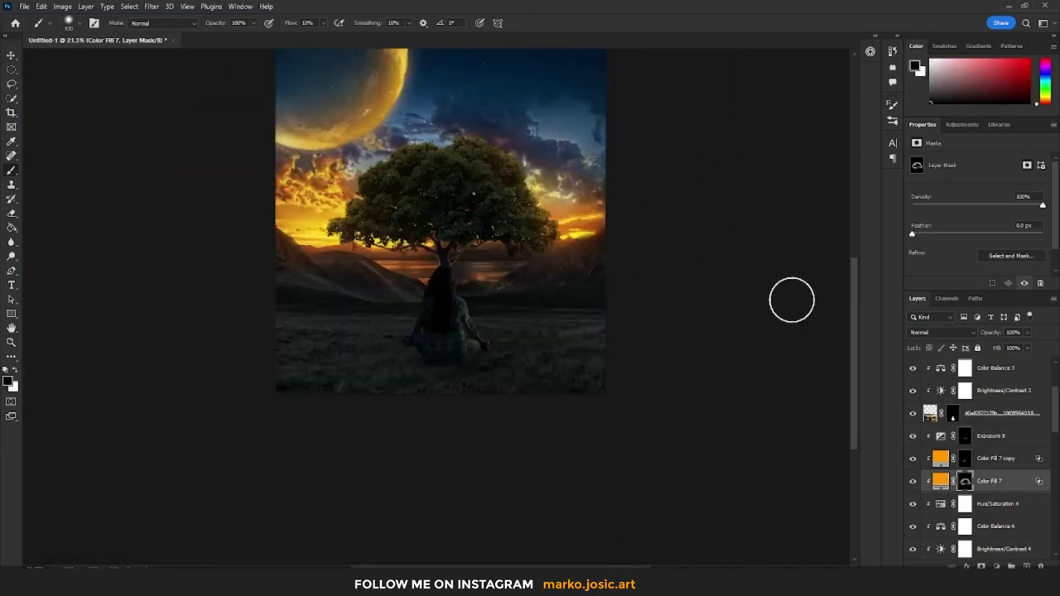
# Refine the Exposure 8 and Color Fill 7 copy masks around the tree.
pyautogui.hotkey('alt', ']')
pyautogui.hotkey('alt', ']')
pyautogui.scroll(3, 436, 153)
pyautogui.scroll(-1, 591, 135)
pyautogui.scroll(-2, 591, 333)
pyautogui.scroll(4, 450, 326)
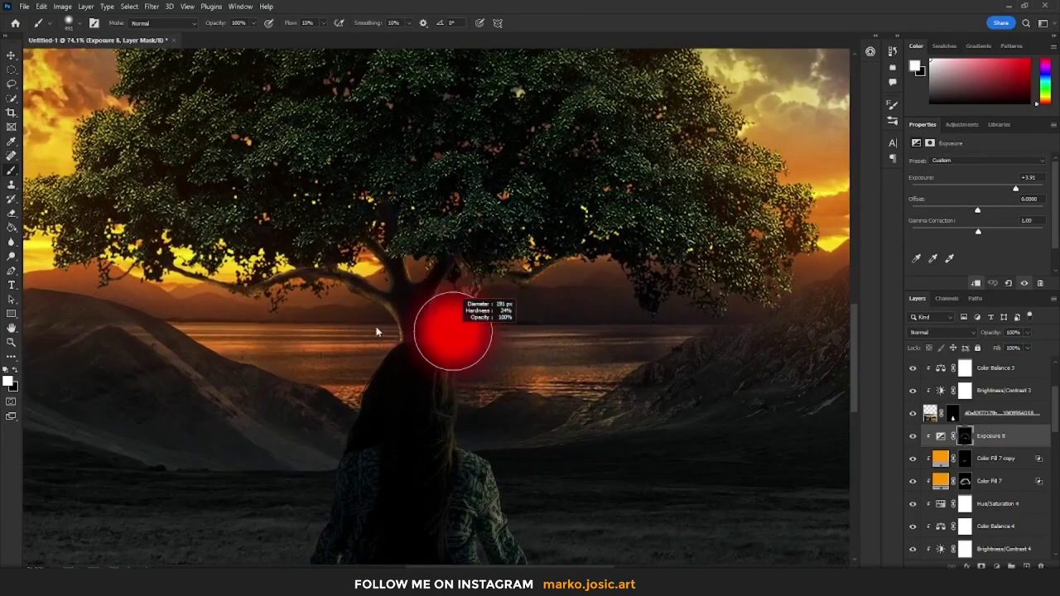
pyautogui.scroll(-3, 445, 273)
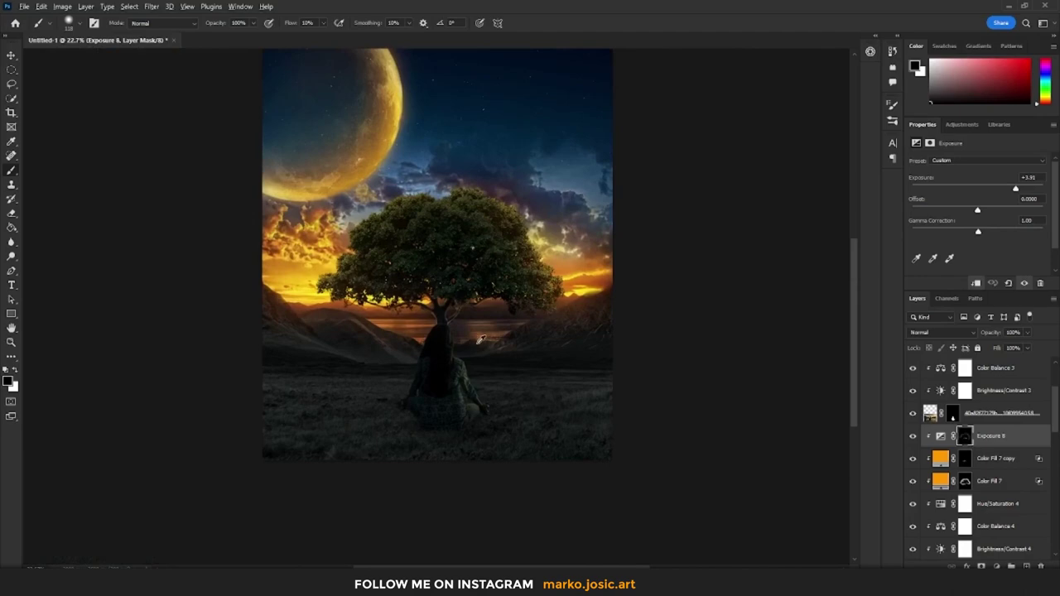
pyautogui.scroll(4, 450, 343)
pyautogui.hotkey('alt', '[')
pyautogui.scroll(2, 966, 448)
pyautogui.scroll(-4, 966, 448)
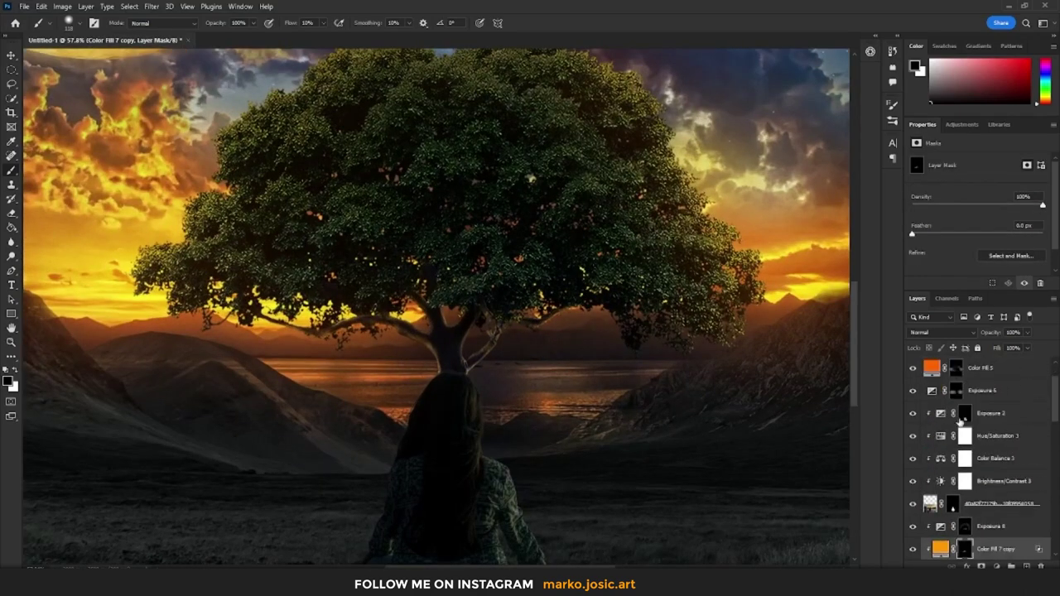
# Refine the Color Fill 4 and Exposure 6 masks with a larger brush, toggling black and white.
pyautogui.click(982, 502)
pyautogui.press('x')
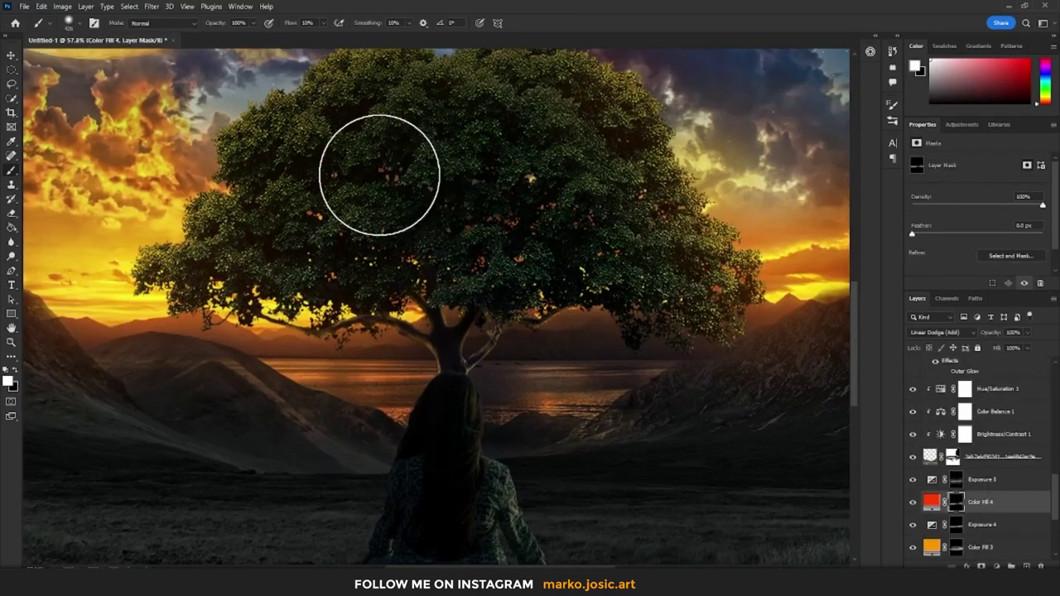
pyautogui.press('x')
pyautogui.scroll(-4, 331, 378)
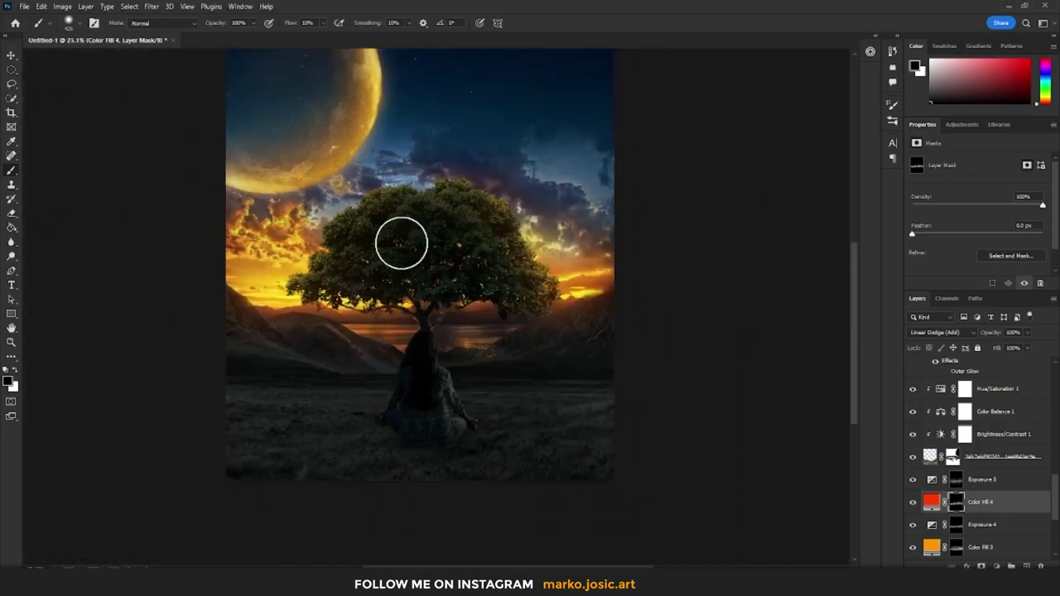
pyautogui.scroll(1, 402, 244)
pyautogui.press(']')
pyautogui.press(']')
pyautogui.press(']')
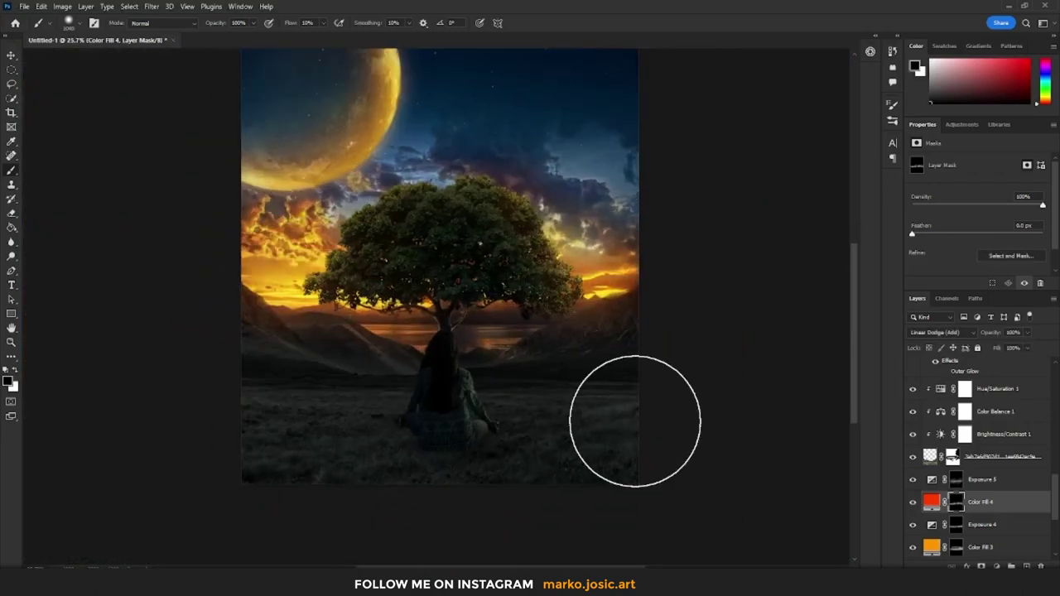
pyautogui.scroll(-1, 361, 320)
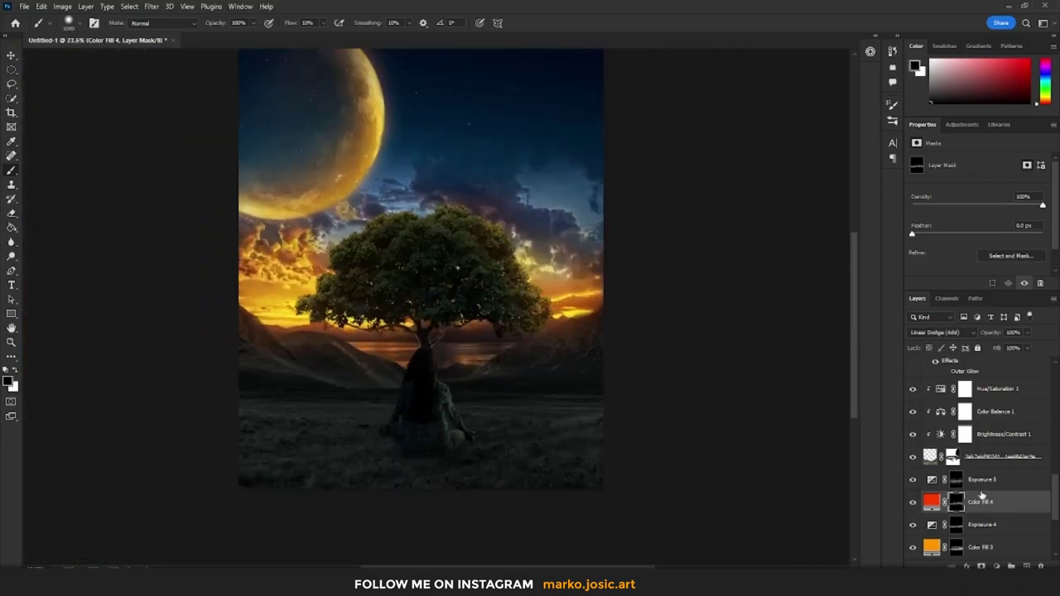
pyautogui.scroll(3, 997, 453)
pyautogui.scroll(3, 996, 453)
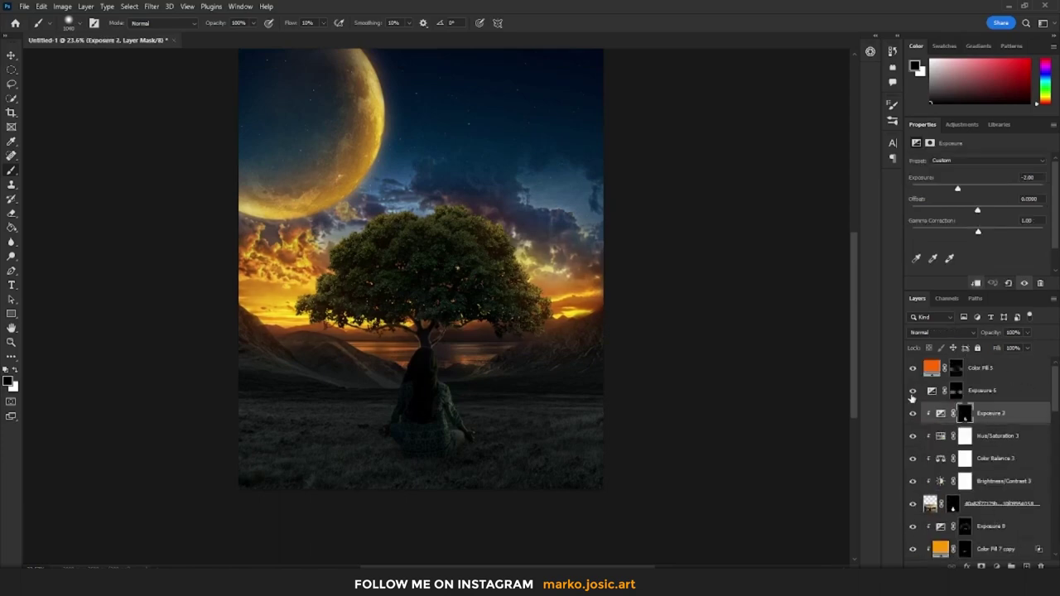
pyautogui.click(959, 393)
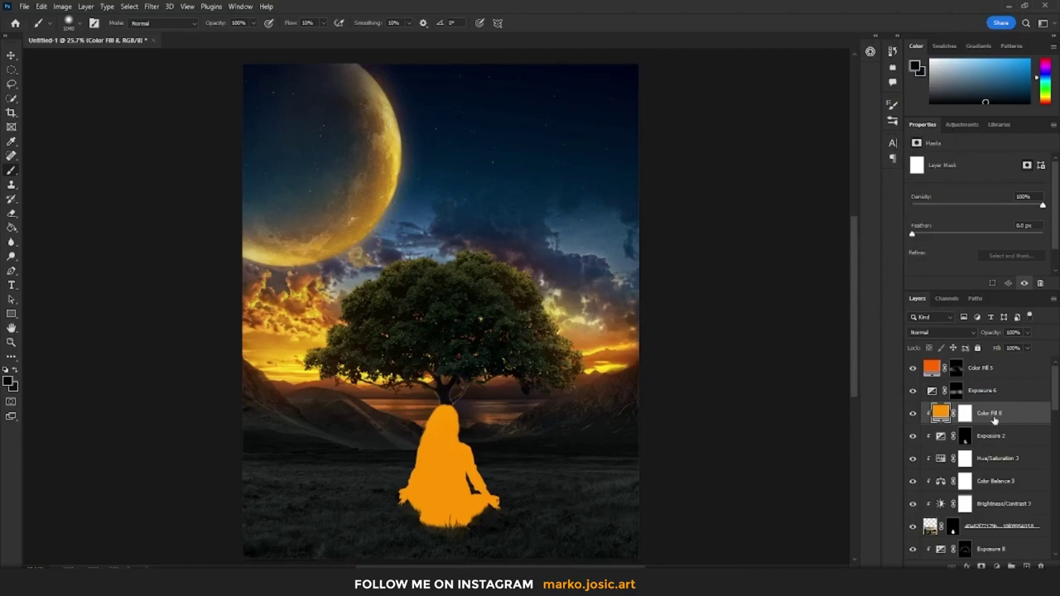
# Set Blend If on Color Fill 8 and paint orange light onto the woman's lap and hands.
pyautogui.doubleClick(994, 421)
pyautogui.moveTo(774, 348)
pyautogui.mouseDown()
pyautogui.moveTo(852, 349)
pyautogui.moveTo(787, 352)
pyautogui.mouseUp()
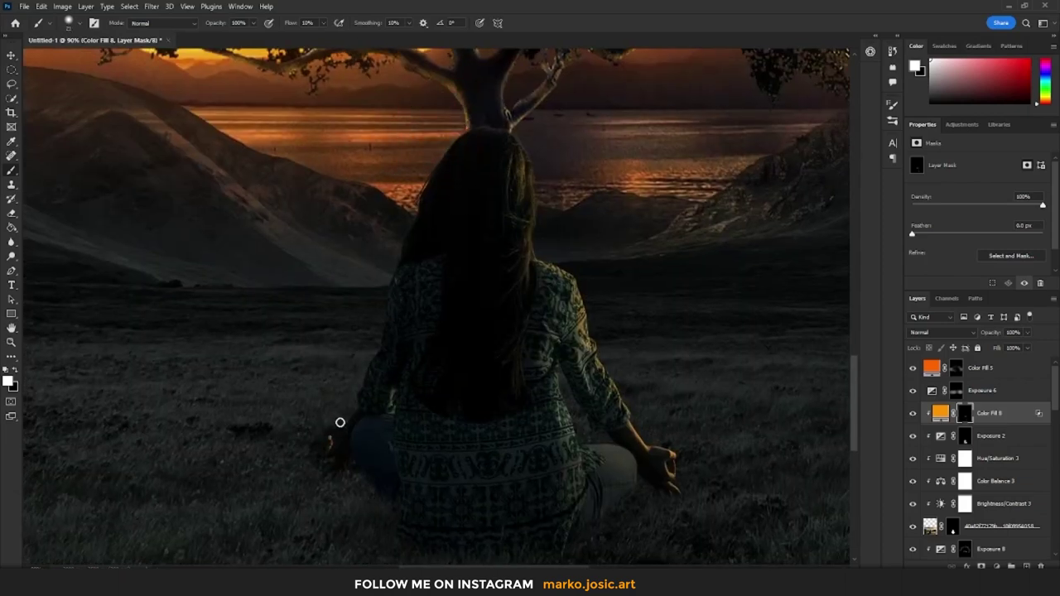
pyautogui.moveTo(609, 473); pyautogui.dragTo(637, 448)
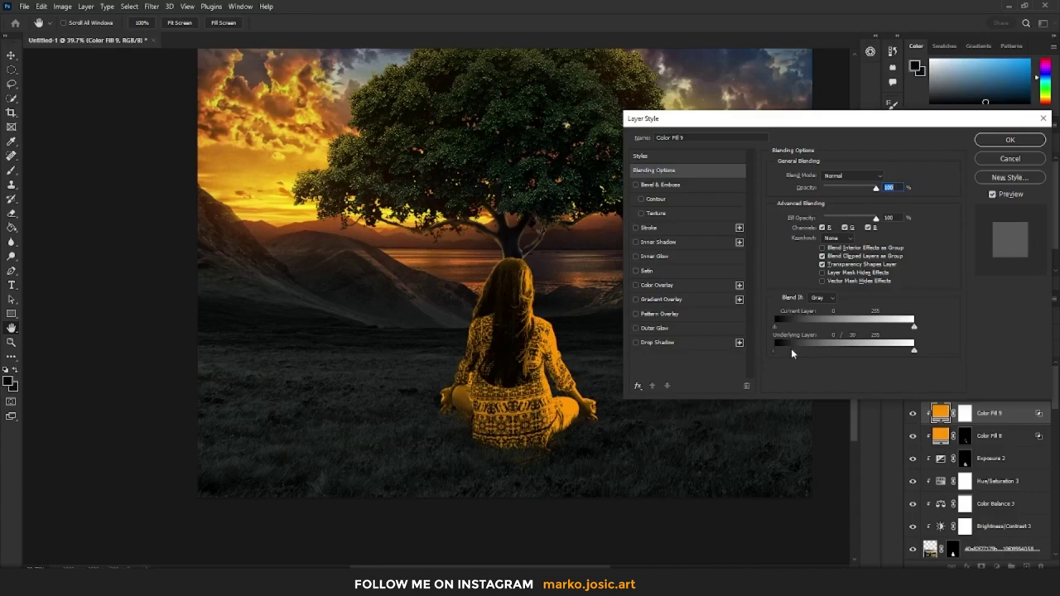
pyautogui.scroll(5, 469, 312)
pyautogui.rightClick(528, 271)
pyautogui.press('Escape')
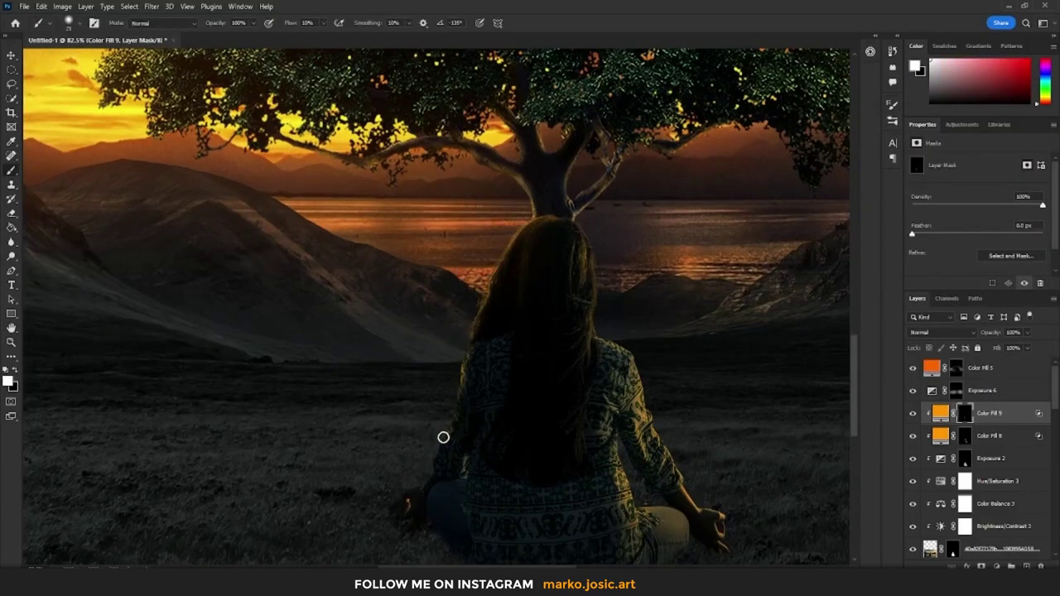
# Enlarge the brush to about 105 px while framing the woman.
pyautogui.scroll(4, 401, 493)
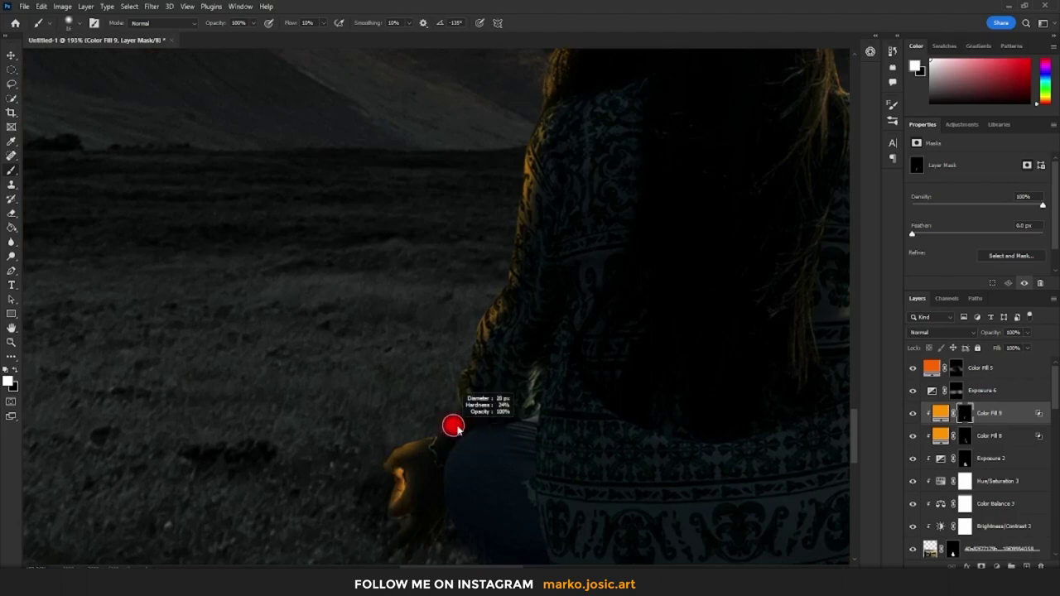
pyautogui.press(']')
pyautogui.press(']')
pyautogui.press(']')
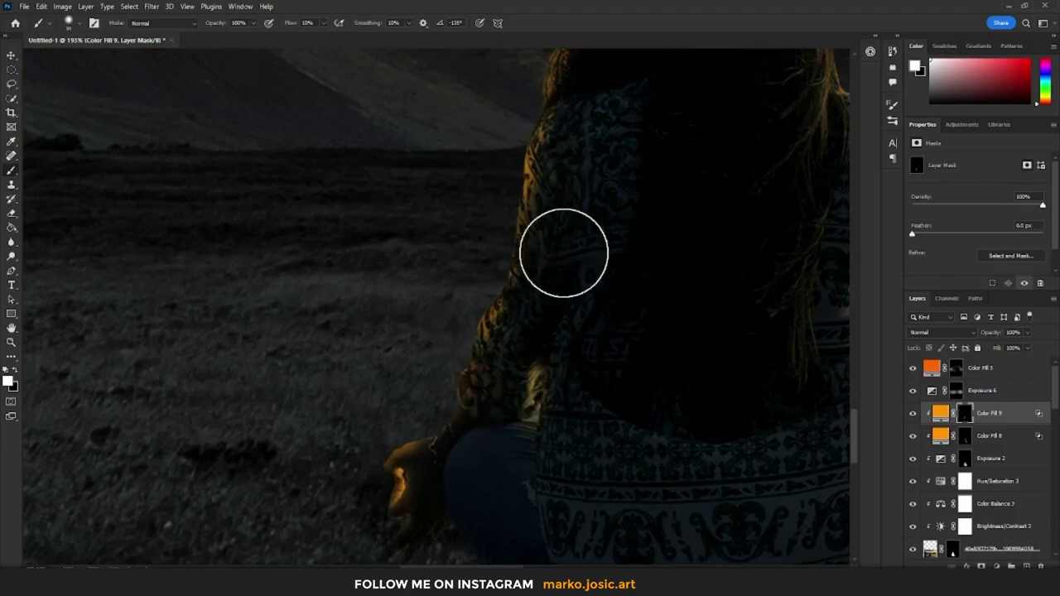
pyautogui.scroll(-8, 597, 266)
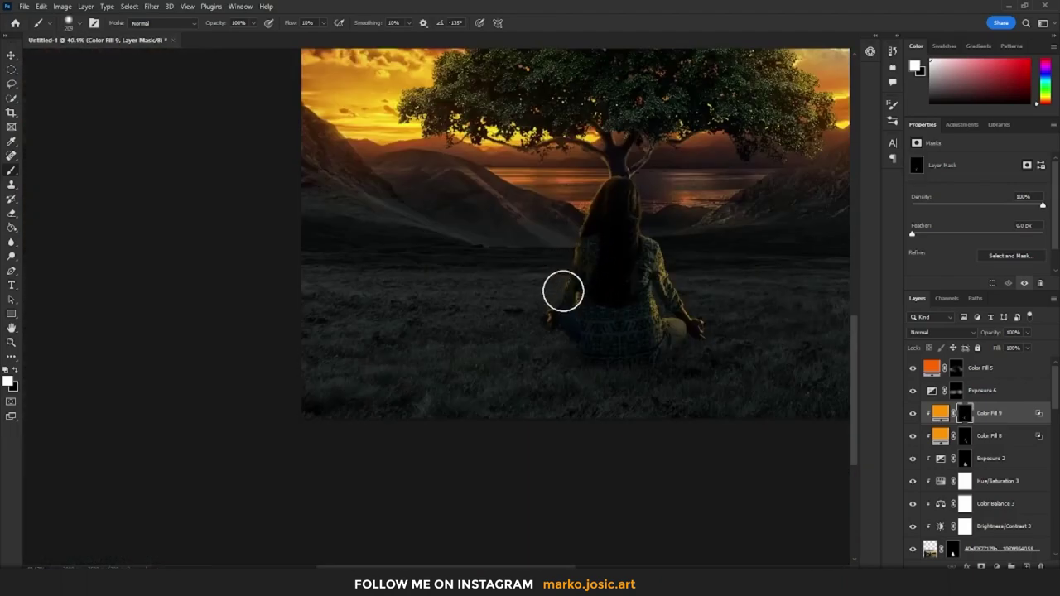
pyautogui.scroll(2, 563, 291)
pyautogui.scroll(3, 574, 279)
# Paint Color Fill 9's orange onto her leg and hand, and clip an Exposure layer at about +1.49.
pyautogui.doubleClick(940, 413)
pyautogui.press('Return')
pyautogui.press('b')
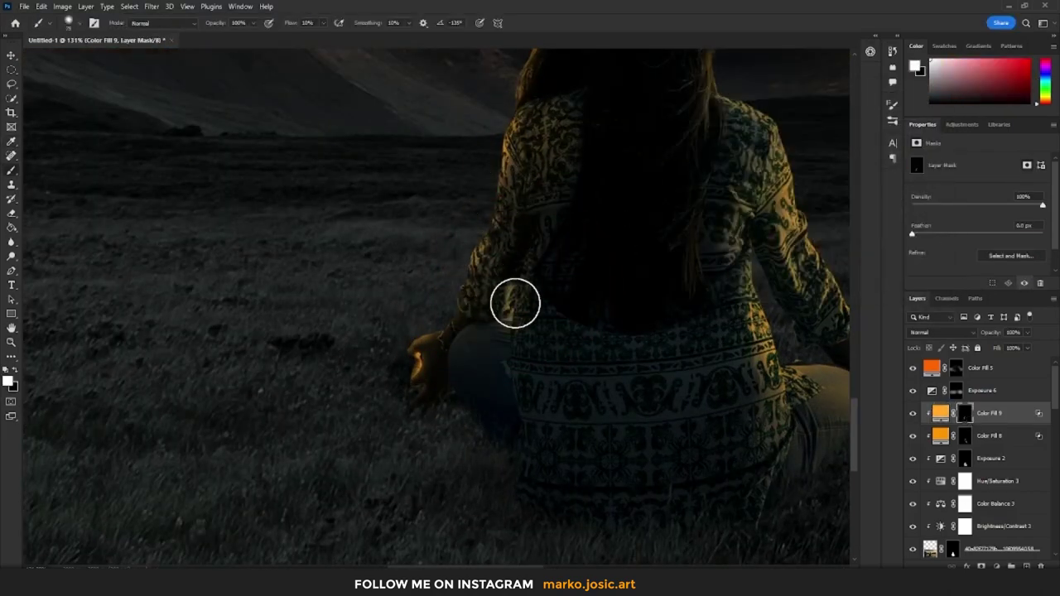
pyautogui.moveTo(447, 319); pyautogui.dragTo(396, 292)
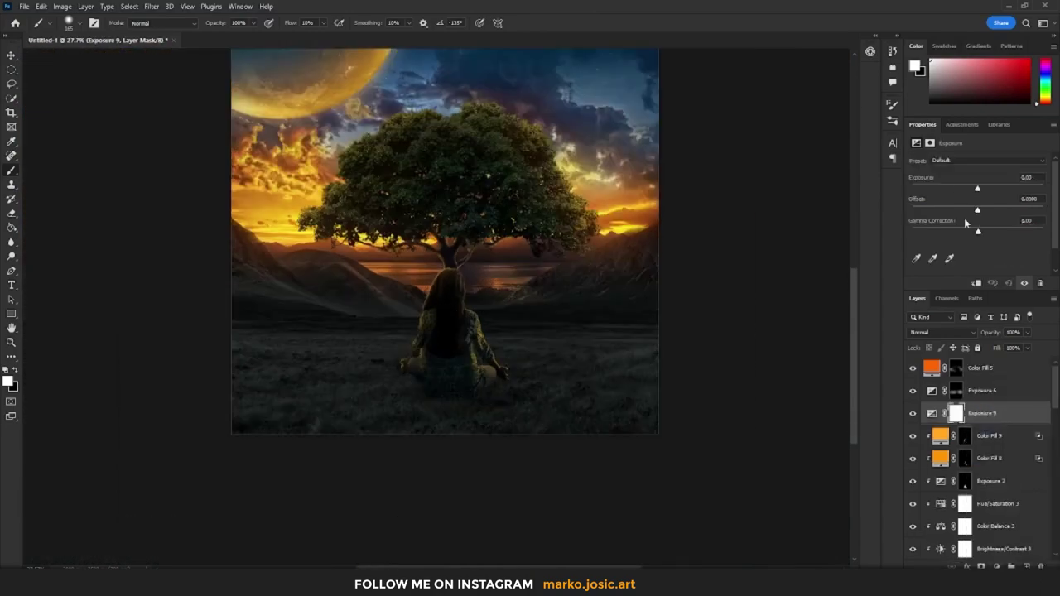
pyautogui.moveTo(978, 189); pyautogui.dragTo(990, 190)
pyautogui.hotkey('ctrl', 'alt', 'g')
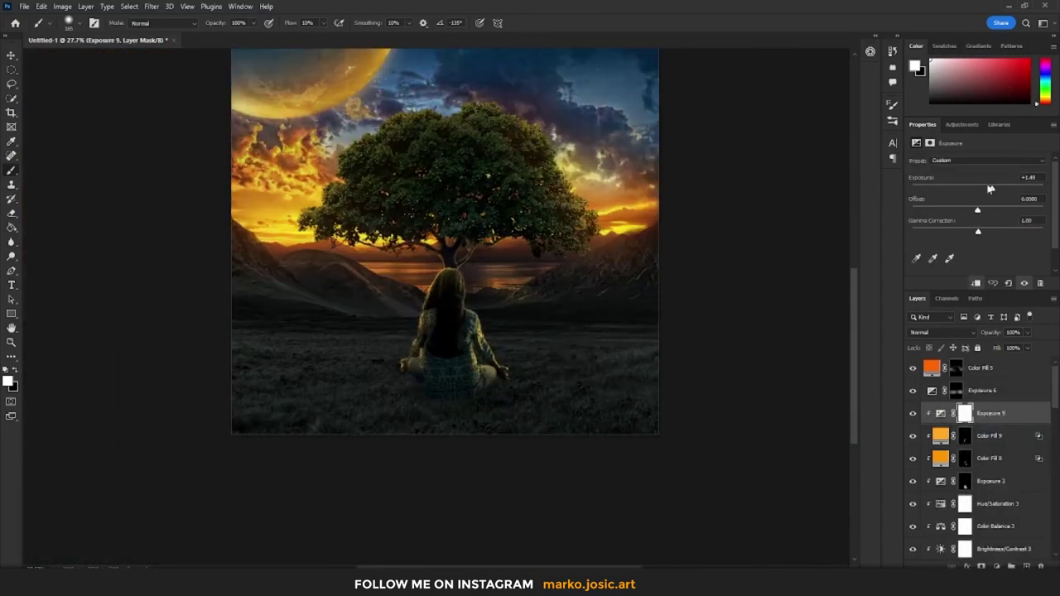
# Raise Exposure 9 to +3.52 and invert its mask to black.
pyautogui.click(1011, 188)
pyautogui.hotkey('ctrl', 'i')
pyautogui.scroll(4, 447, 294)
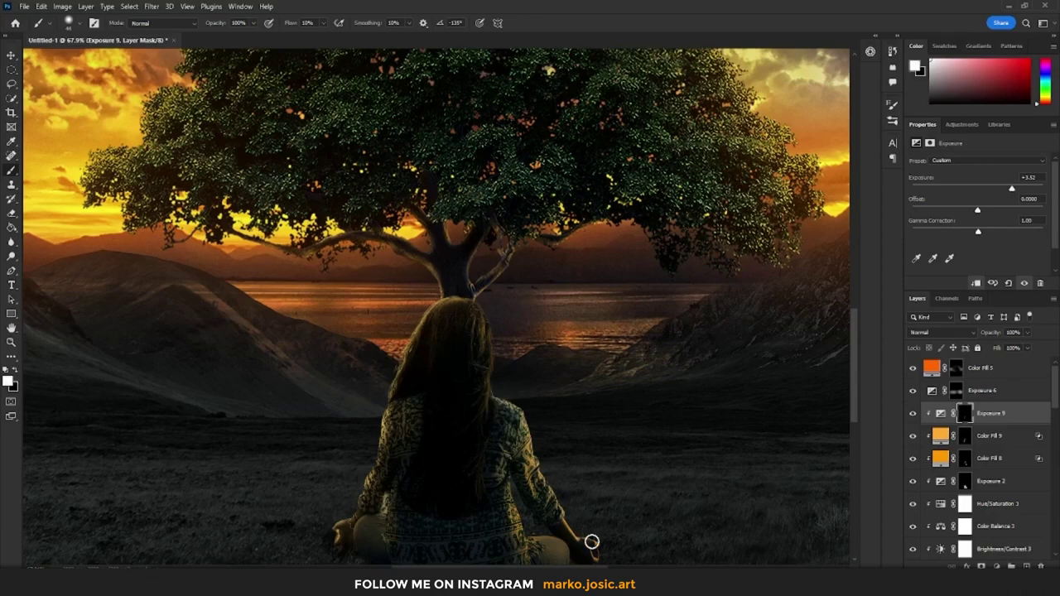
pyautogui.scroll(-4, 494, 369)
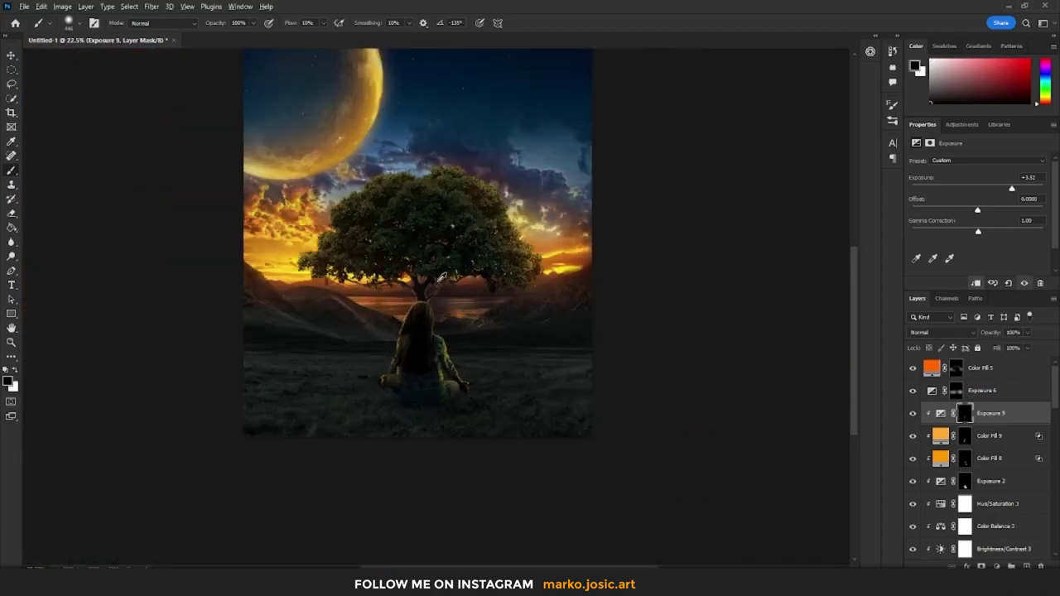
pyautogui.scroll(4, 432, 292)
pyautogui.scroll(-4, 383, 282)
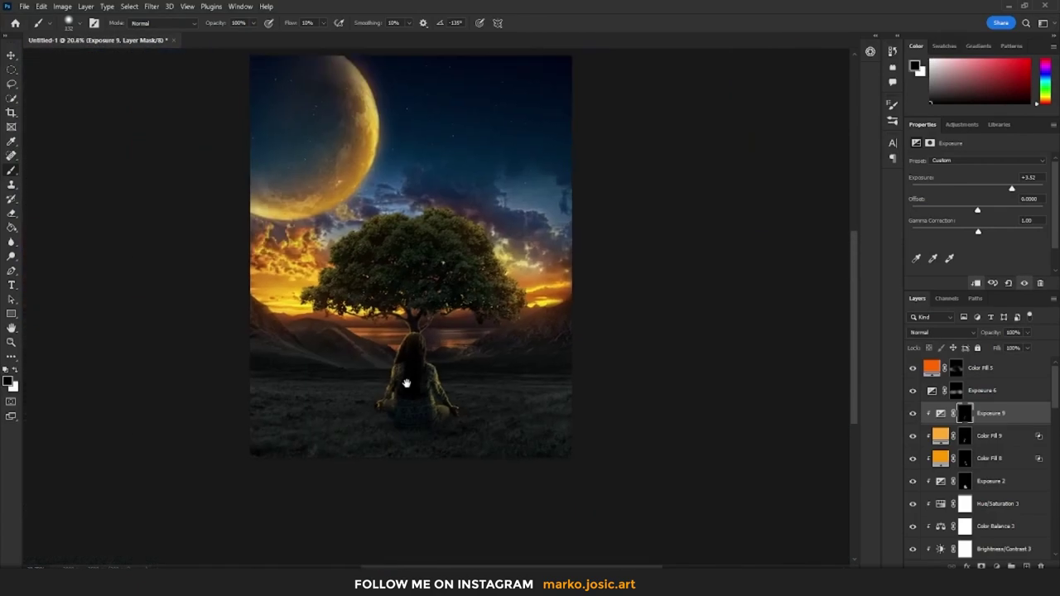
pyautogui.scroll(2, 407, 355)
pyautogui.scroll(-1, 414, 323)
pyautogui.scroll(-1, 463, 249)
pyautogui.scroll(-1, 516, 372)
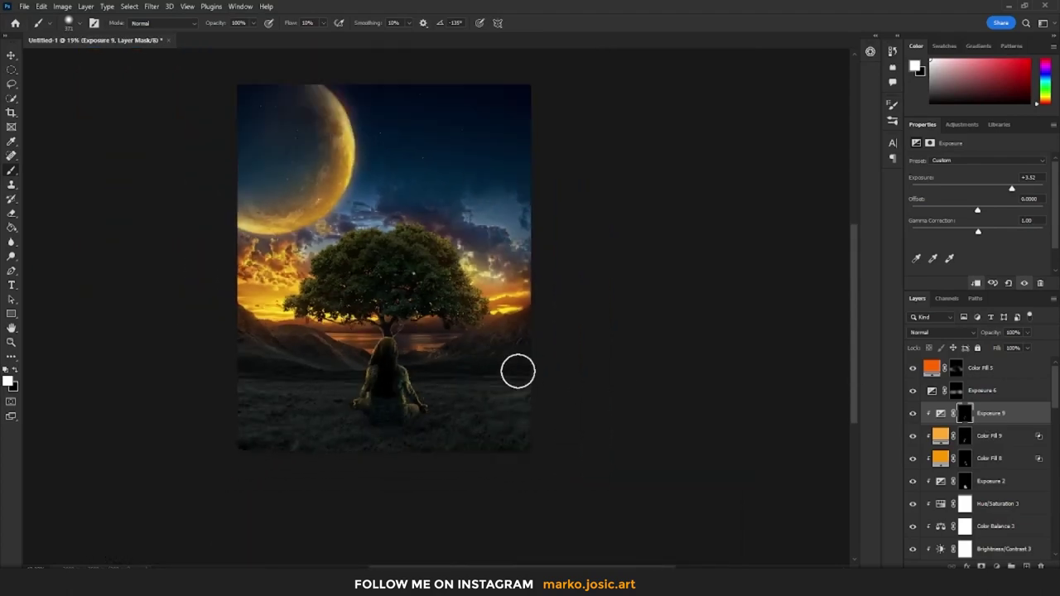
pyautogui.scroll(1, 497, 373)
# Delete the Color Fill 5 and Exposure 6 layers, then select Color Fill 10.
pyautogui.click(986, 368)
pyautogui.scroll(4, 436, 383)
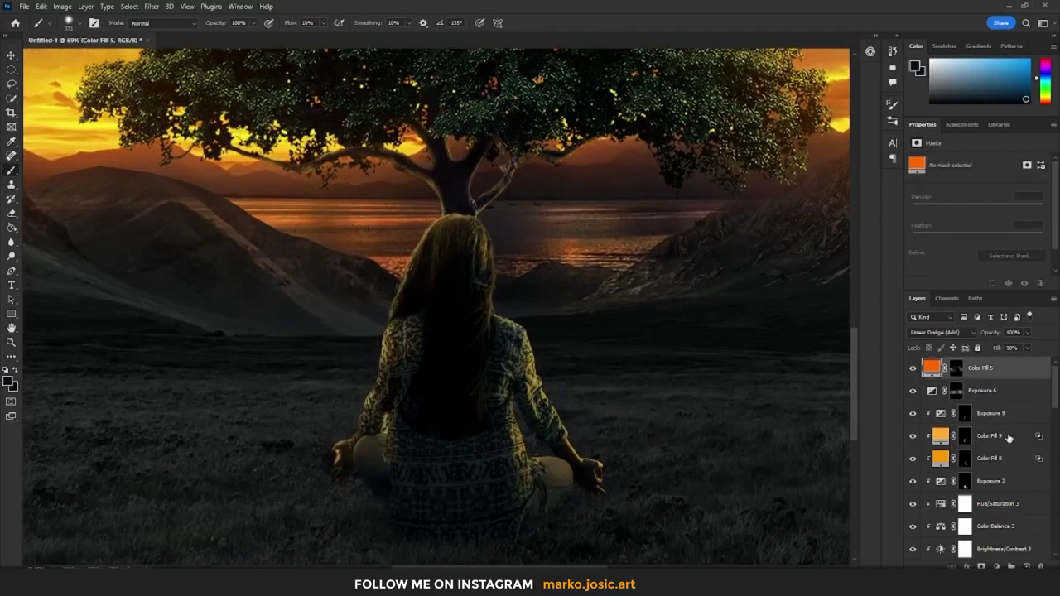
pyautogui.press('Delete')
pyautogui.press('Delete')
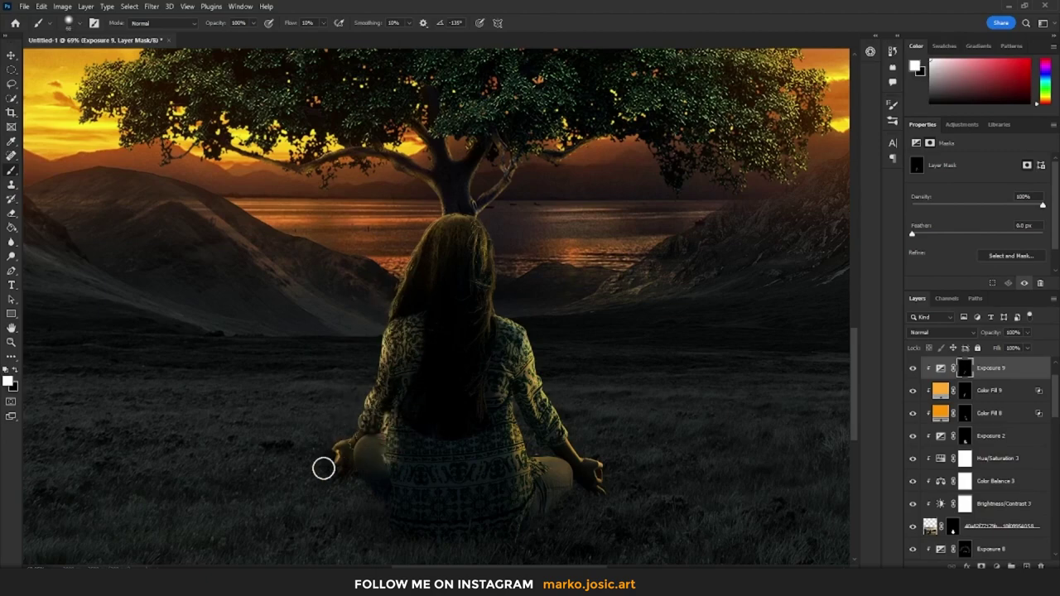
pyautogui.scroll(-2, 331, 439)
pyautogui.scroll(-3, 339, 402)
pyautogui.scroll(1, 345, 343)
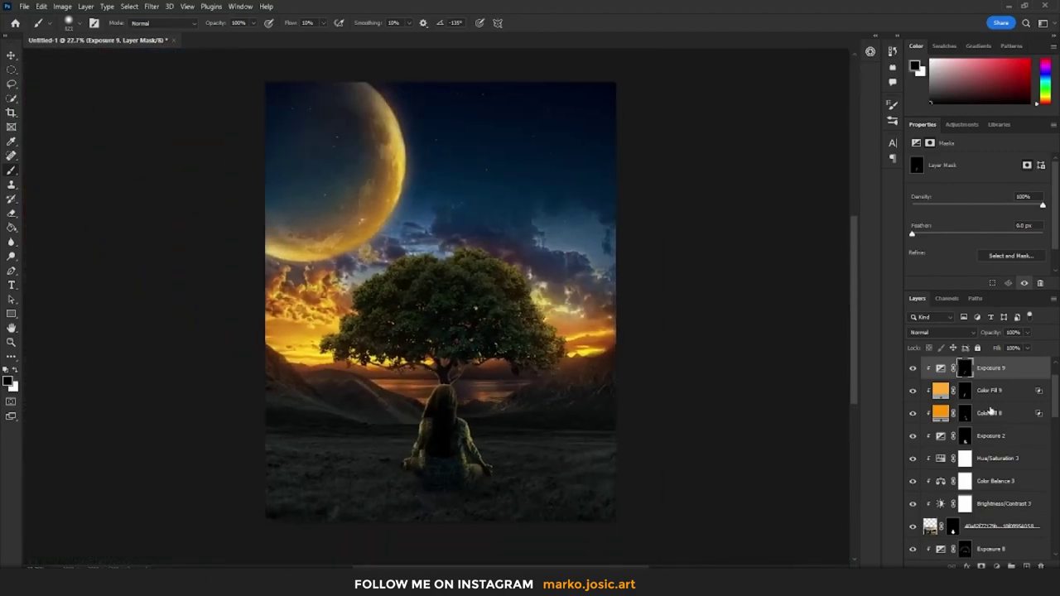
pyautogui.scroll(3, 991, 412)
pyautogui.scroll(3, 991, 412)
pyautogui.click(990, 434)
# Split Color Fill 10's Blend If slider so the dark landscape shows through, and fill its mask black.
pyautogui.moveTo(776, 350)
pyautogui.mouseDown()
pyautogui.moveTo(810, 348)
pyautogui.moveTo(791, 355)
pyautogui.mouseUp()
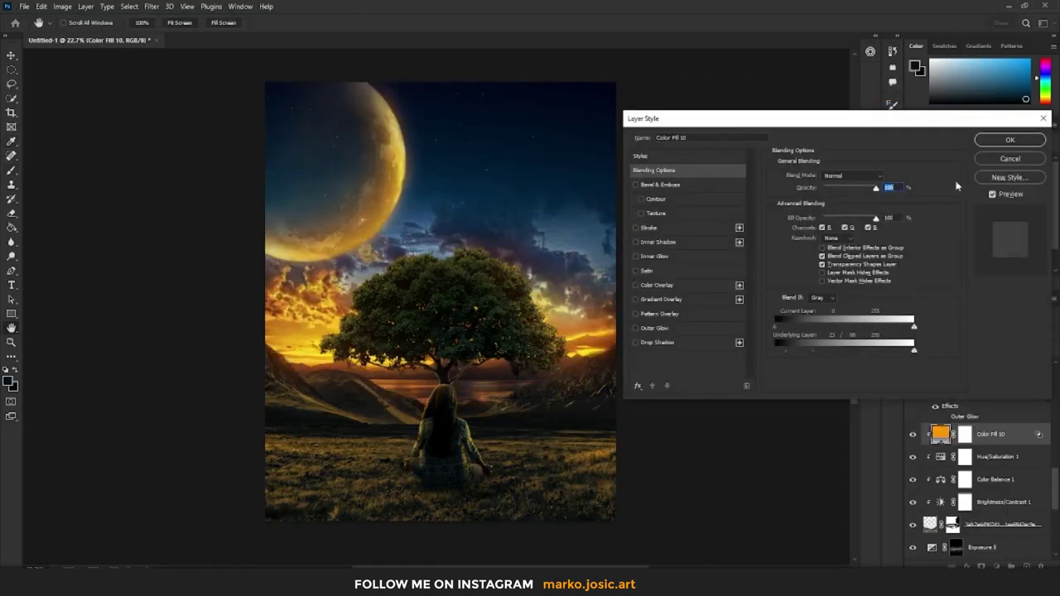
pyautogui.press('Return')
pyautogui.hotkey('ctrl', 'i')
pyautogui.press('b')
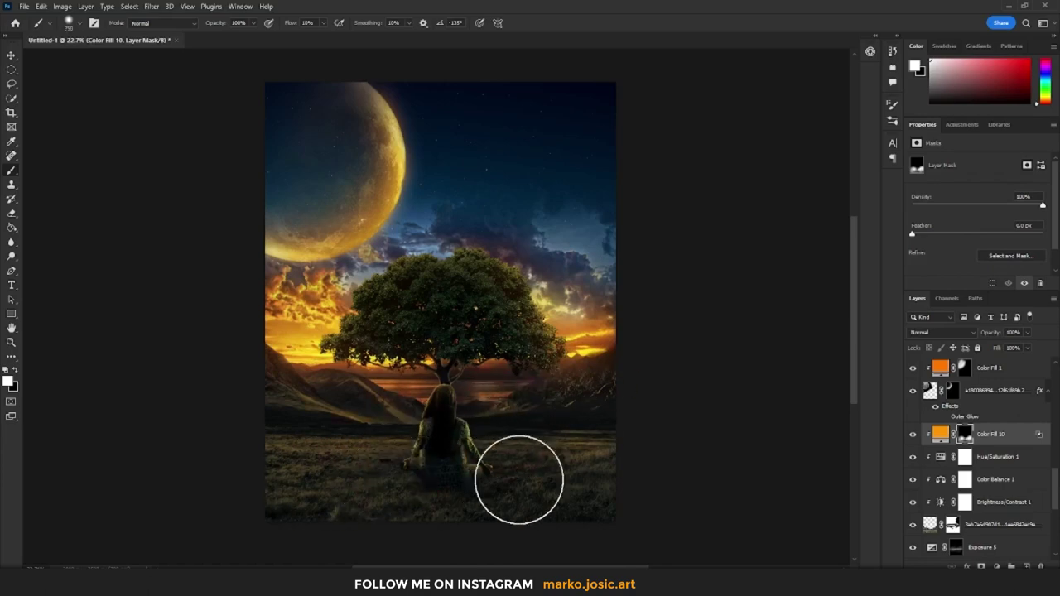
# Review Color Fill 10's fill colour and blending options without changes.
pyautogui.doubleClick(941, 434)
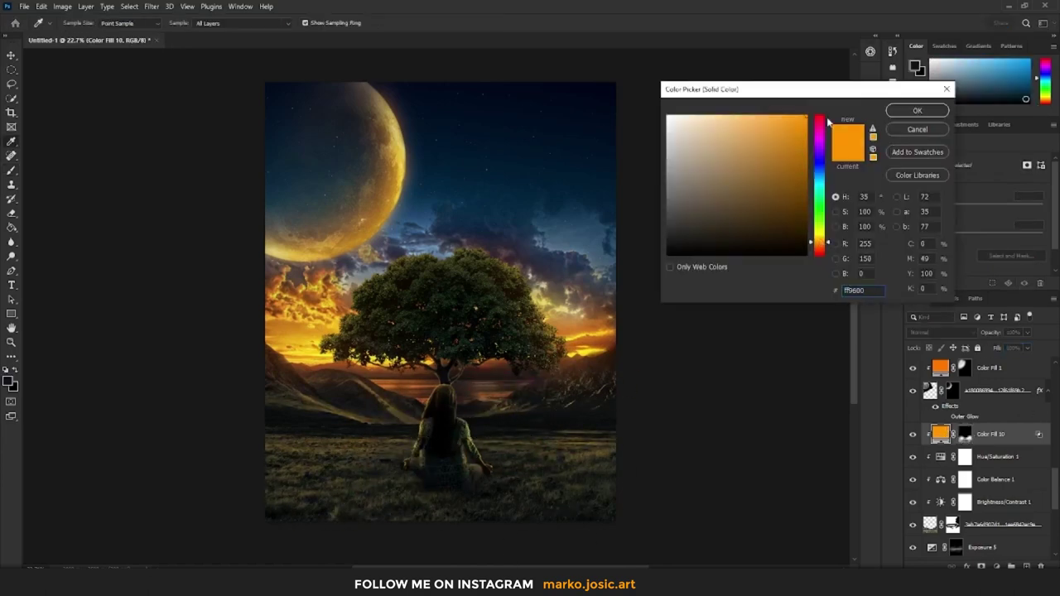
pyautogui.press('Escape')
pyautogui.doubleClick(1017, 438)
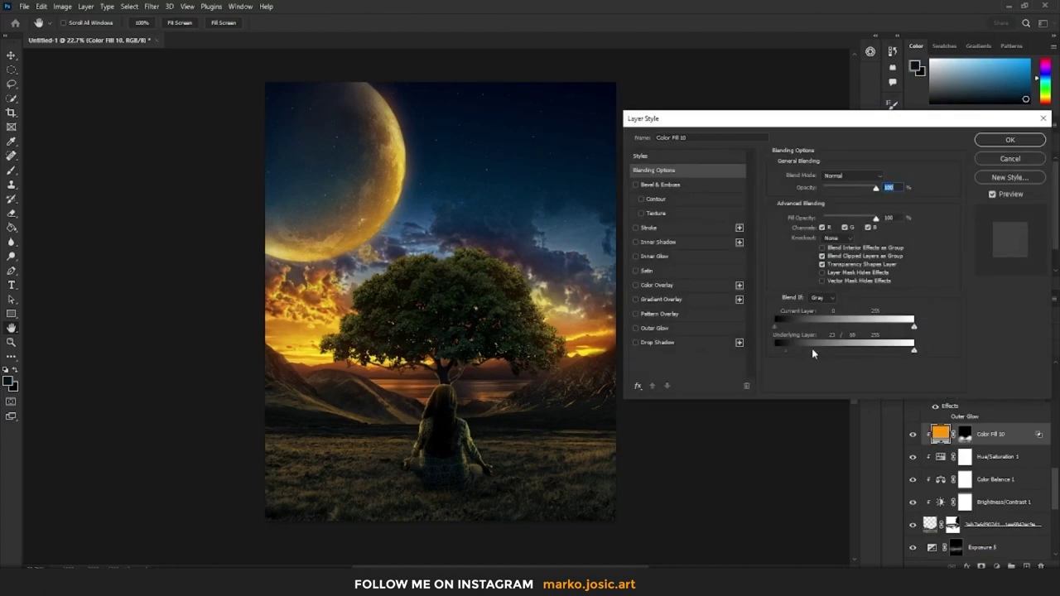
pyautogui.press('Return')
# Paint Color Fill 10's mask to bring orange light across the foreground grass.
pyautogui.click(964, 434)
pyautogui.press('b')
pyautogui.rightClick(339, 426)
pyautogui.press('Escape')
pyautogui.moveTo(285, 443); pyautogui.dragTo(577, 487)
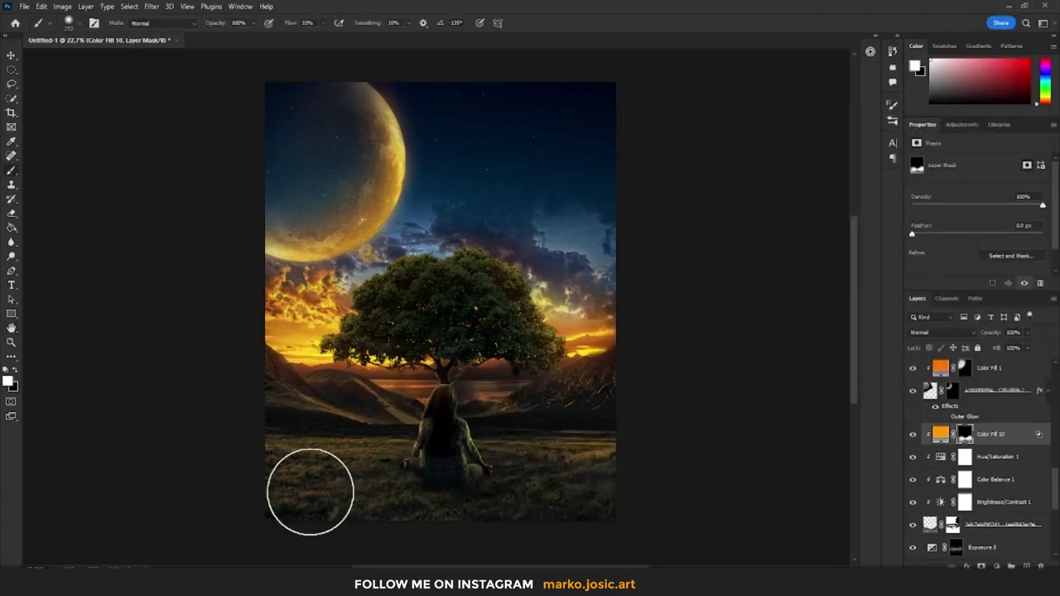
# Add a clipped Exposure layer at +1.27 with an inverted black mask, and fit the image on screen.
pyautogui.click(994, 566)
pyautogui.click(990, 432)
pyautogui.moveTo(977, 189); pyautogui.dragTo(986, 200)
pyautogui.doubleClick(1023, 434)
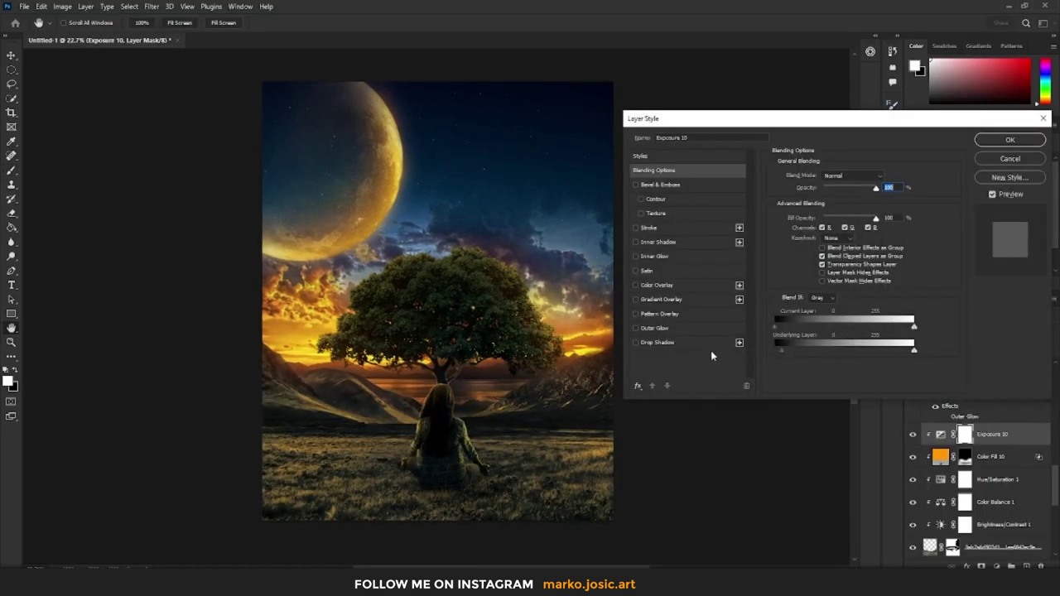
pyautogui.click(1011, 159)
pyautogui.hotkey('ctrl', 'i')
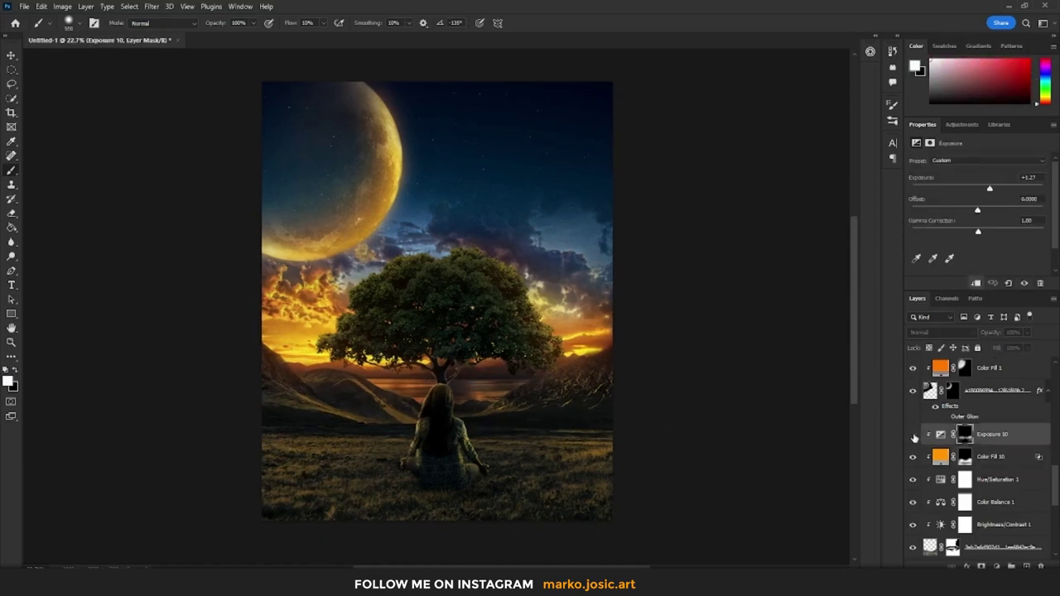
pyautogui.hotkey('ctrl', '0')
pyautogui.click(24, 6)
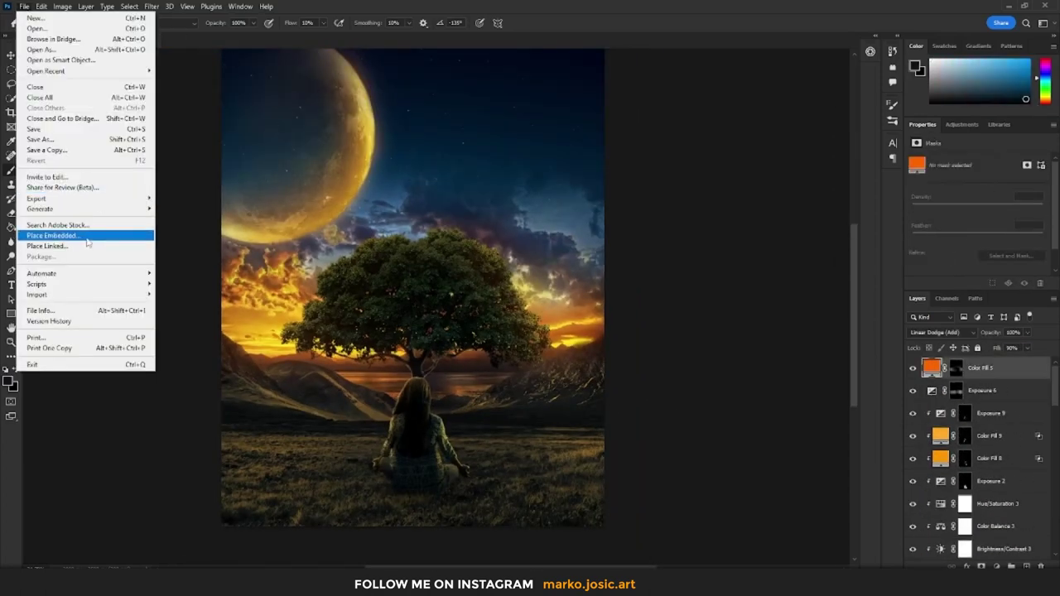
# Place Particles (20) as an embedded image in Color Dodge mode.
pyautogui.click(83, 225)
pyautogui.doubleClick(126, 254)
pyautogui.scroll(-5, 428, 198)
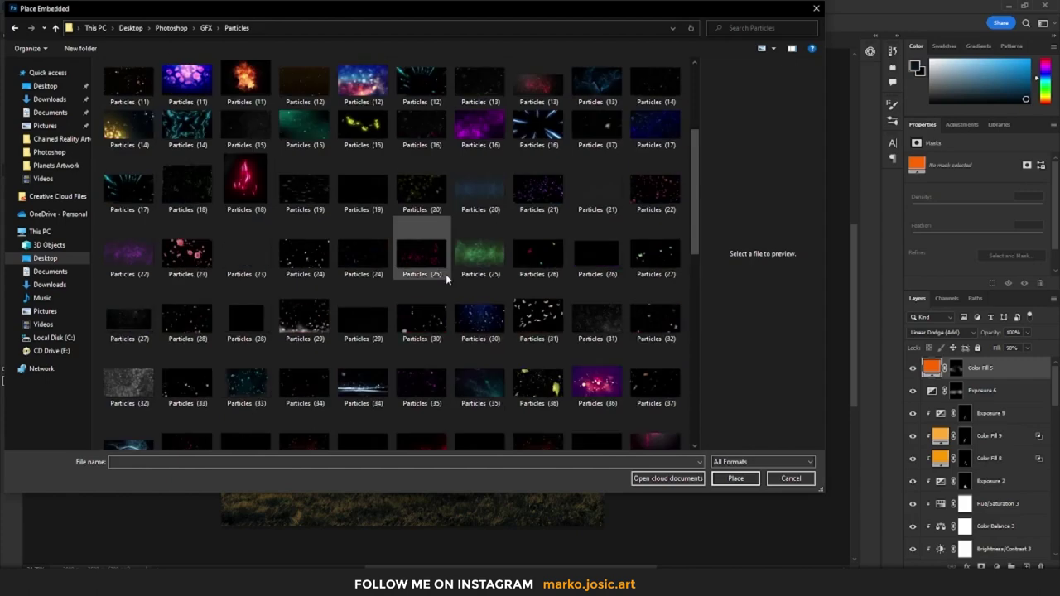
pyautogui.doubleClick(445, 284)
pyautogui.press('Return')
pyautogui.click(943, 332)
pyautogui.click(924, 399)
# Resize and position Particles (20) over the scene and add a layer mask.
pyautogui.hotkey('ctrl', 't')
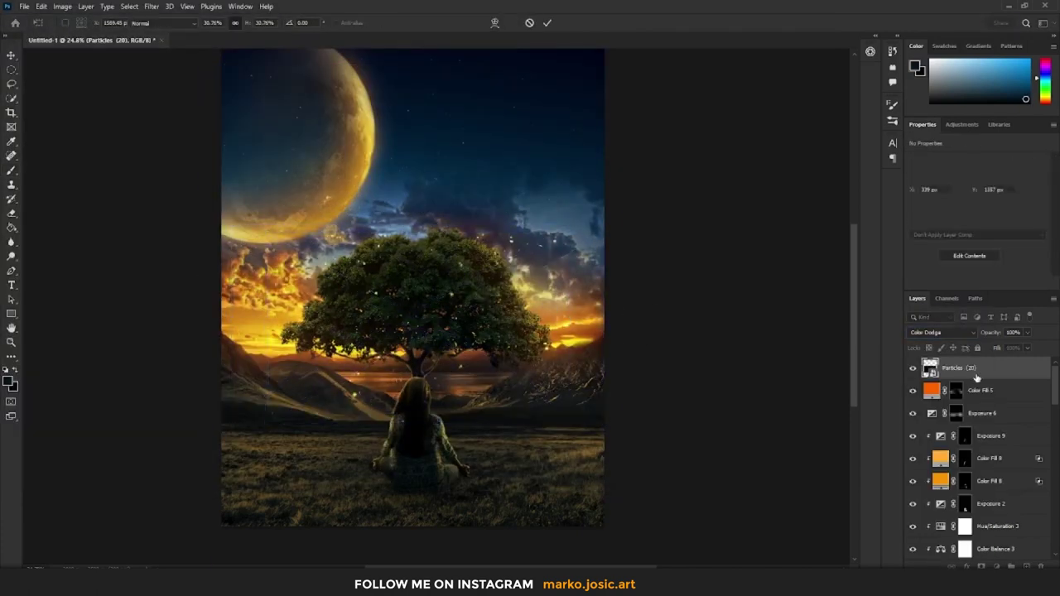
pyautogui.moveTo(535, 299); pyautogui.dragTo(620, 308)
pyautogui.press('Return')
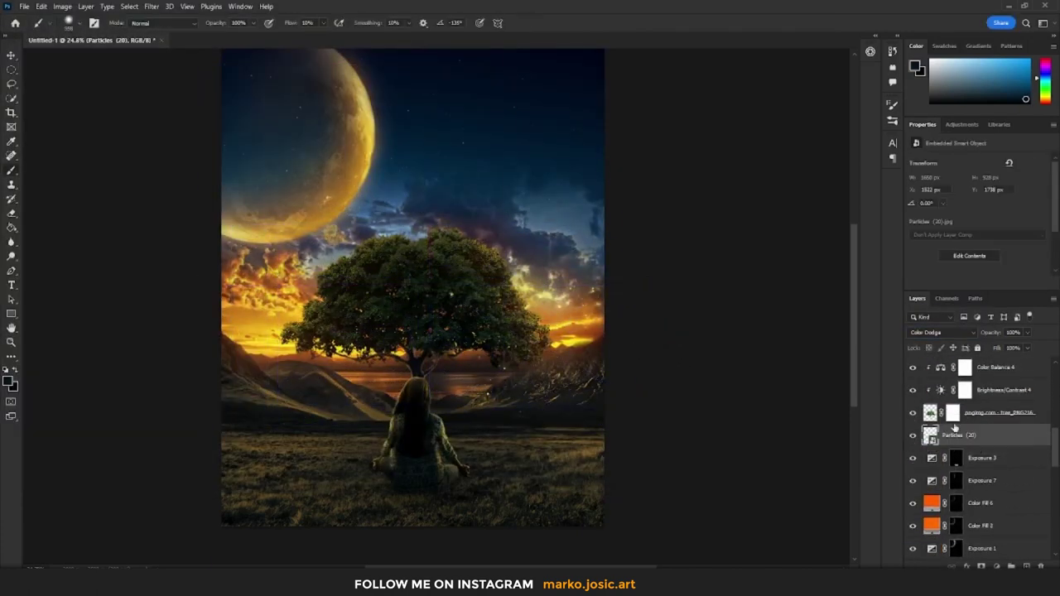
pyautogui.click(993, 567)
pyautogui.press('b')
# Make three copies of the particles layer, repositioning each copy.
pyautogui.hotkey('ctrl', 'j')
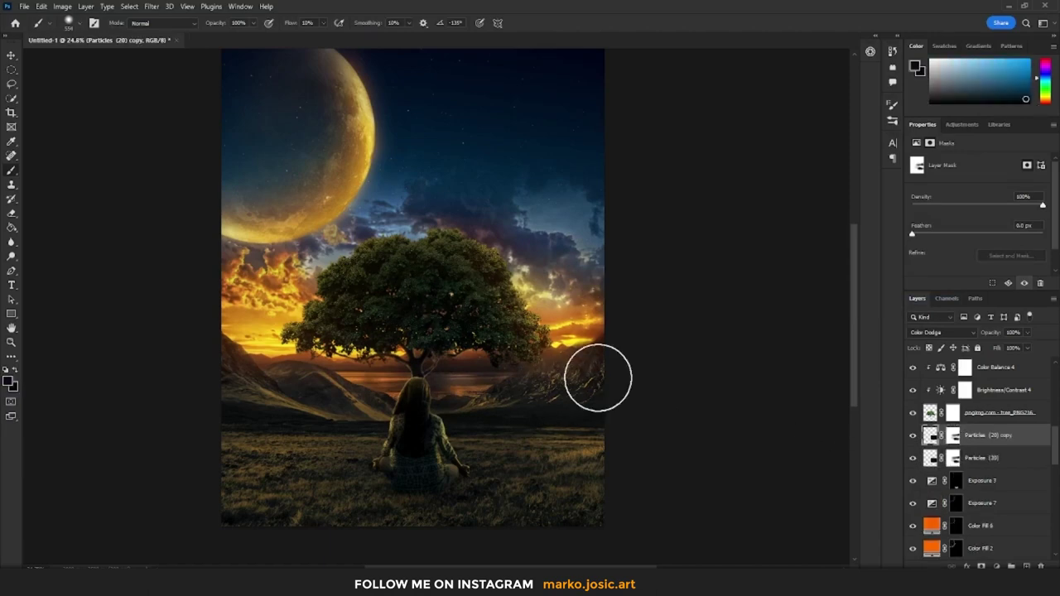
pyautogui.hotkey('ctrl', 'j')
pyautogui.hotkey('ctrl', 't')
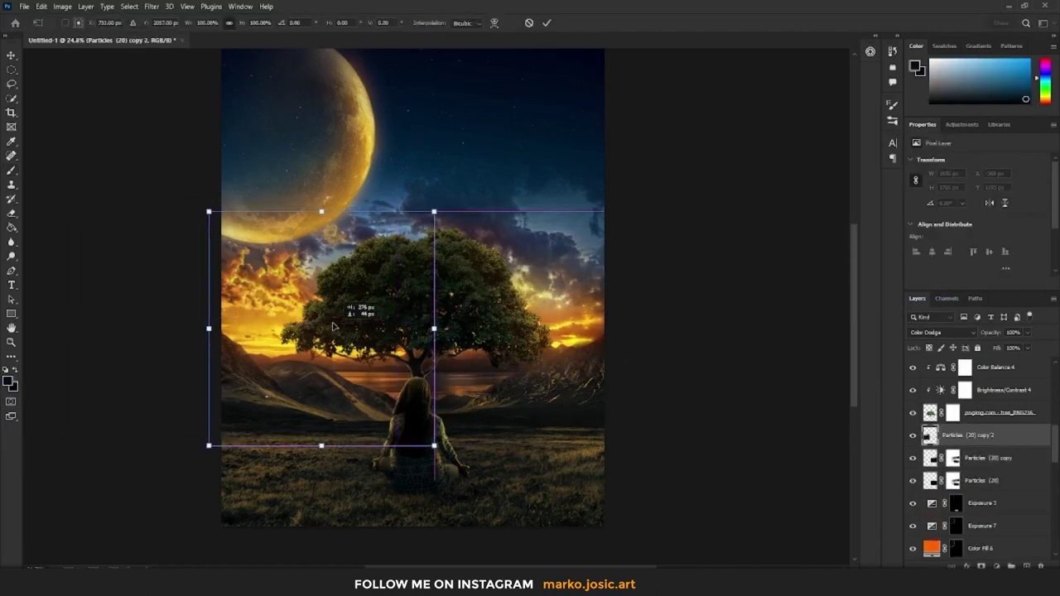
pyautogui.press('Return')
pyautogui.hotkey('ctrl', 'j')
pyautogui.hotkey('ctrl', 't')
pyautogui.press('Return')
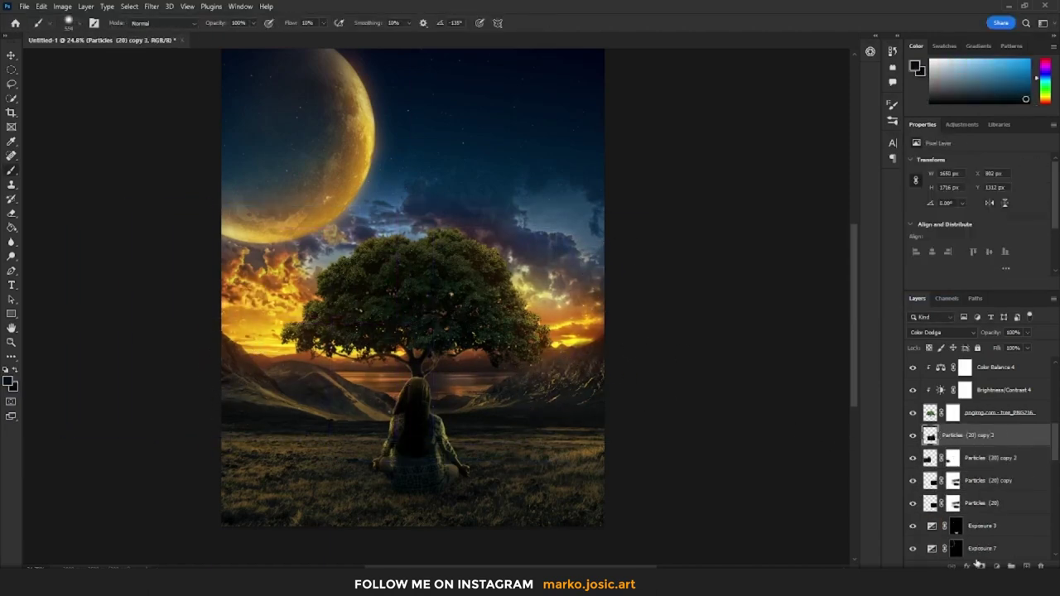
pyautogui.hotkey('alt', '[')
pyautogui.hotkey('alt', '[')
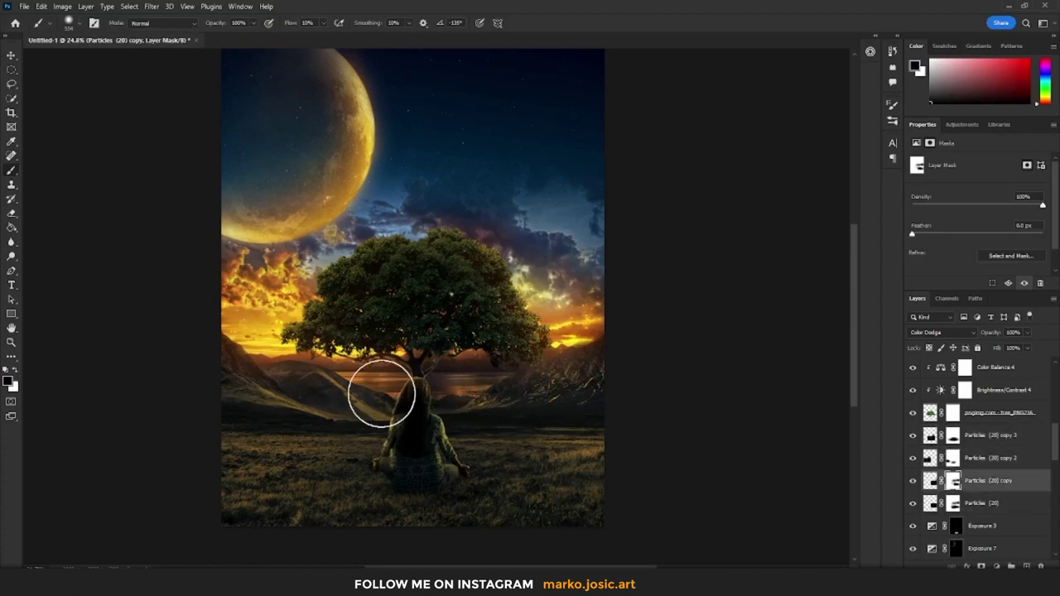
# Select Particles (20) copy 3 and place the Particles (39) image above it.
pyautogui.hotkey('ctrl', '+')
pyautogui.click(987, 431)
pyautogui.scroll(1, 988, 430)
pyautogui.hotkey('ctrl', 'shift', 'alt', 'p')
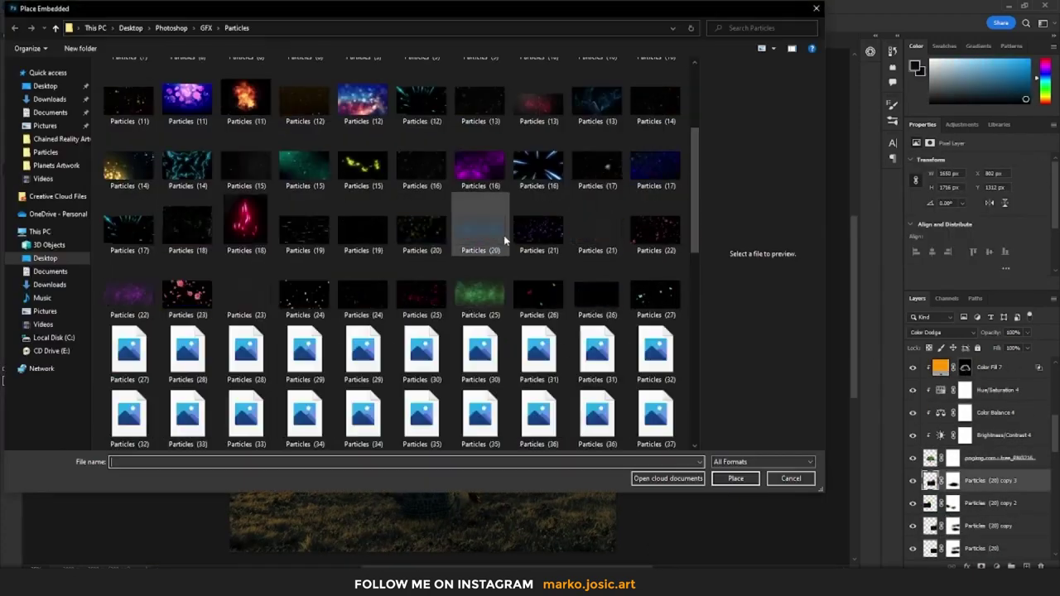
pyautogui.scroll(-5, 334, 342)
pyautogui.click(422, 340)
pyautogui.click(305, 415)
pyautogui.press('Return')
pyautogui.press('Return')
# Set Particles (39) to Screen and shrink it to a band across the middle.
pyautogui.click(928, 333)
pyautogui.click(916, 455)
pyautogui.hotkey('ctrl', 't')
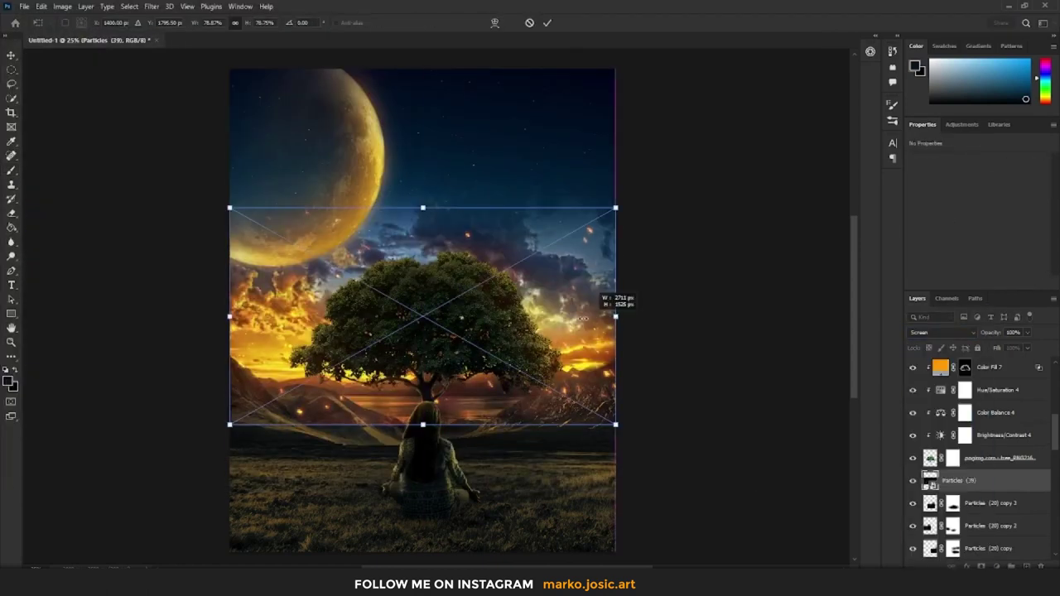
pyautogui.moveTo(615, 318); pyautogui.dragTo(636, 320)
pyautogui.press('Return')
# Shift Particles (39) hue by +27 and mask it away around the tree and hills.
pyautogui.hotkey('ctrl', 'u')
pyautogui.moveTo(739, 218); pyautogui.dragTo(748, 222)
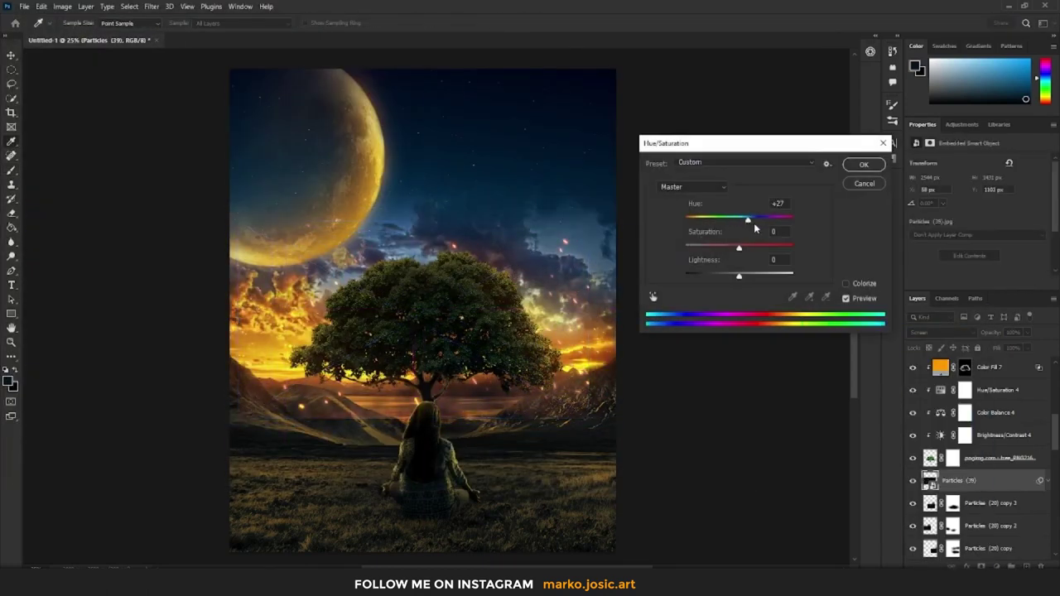
pyautogui.click(864, 165)
pyautogui.press('b')
pyautogui.click(982, 567)
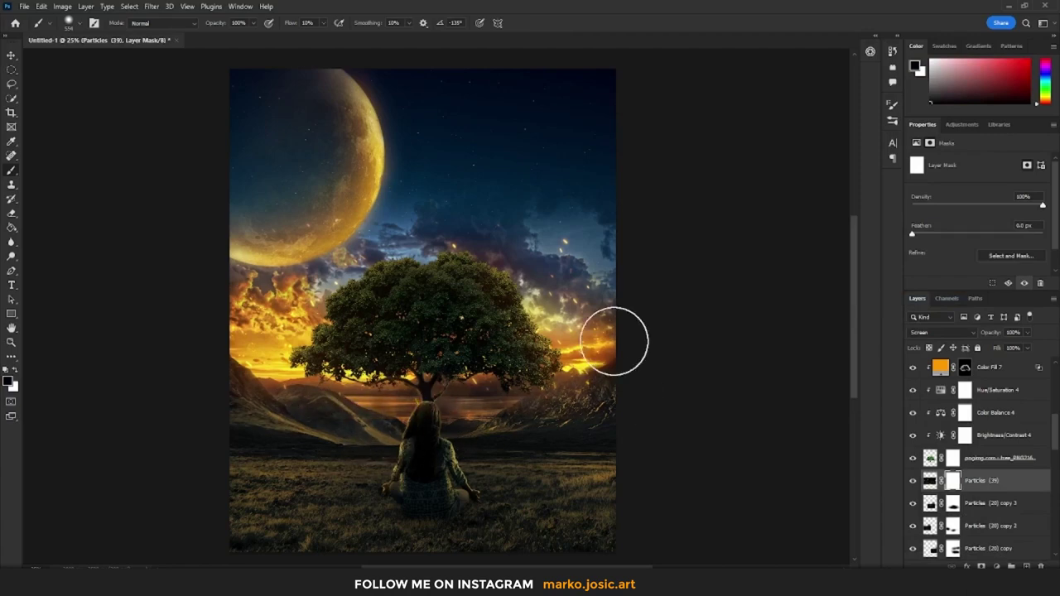
pyautogui.moveTo(464, 356); pyautogui.dragTo(577, 409)
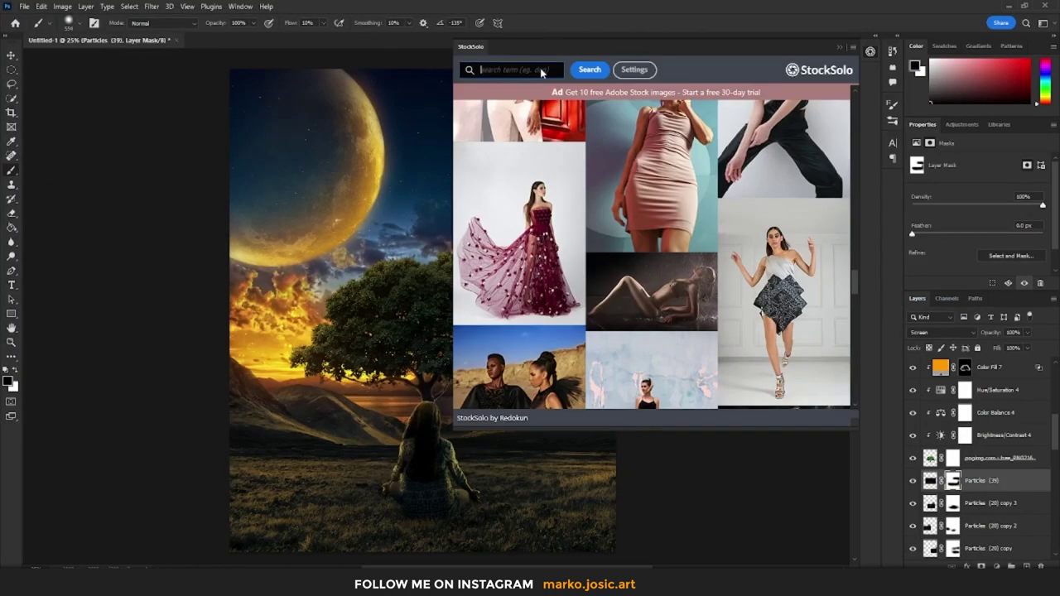
# Search stock images for 'particles', place the fire image, rotate it sideways and flip it vertically.
pyautogui.write('particles')
pyautogui.press('Return')
pyautogui.scroll(-10, 706, 275)
pyautogui.click(646, 158)
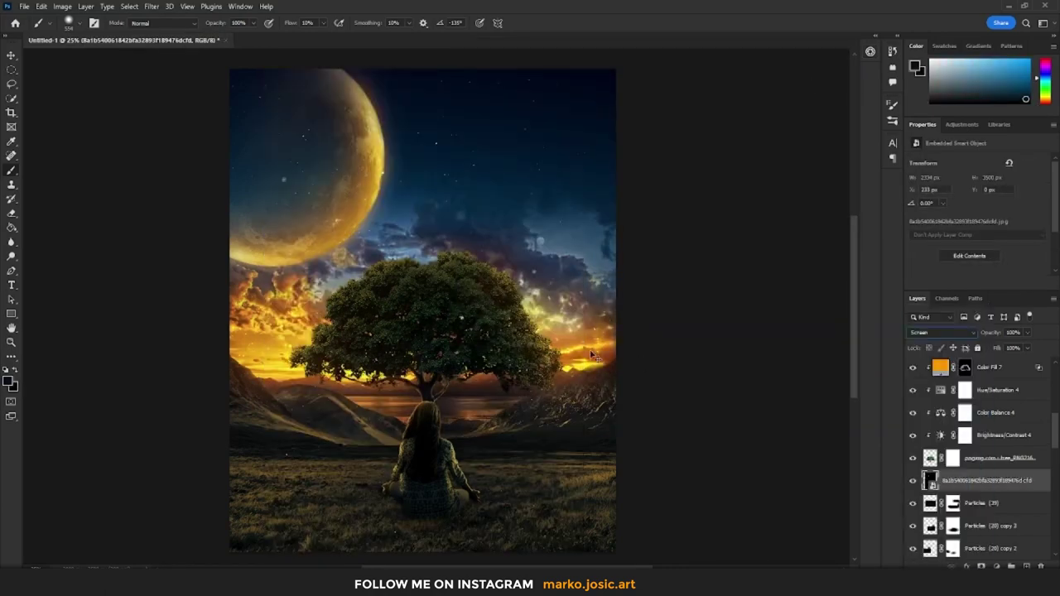
pyautogui.moveTo(570, 219)
pyautogui.mouseDown()
pyautogui.moveTo(570, 393)
pyautogui.moveTo(576, 226)
pyautogui.mouseUp()
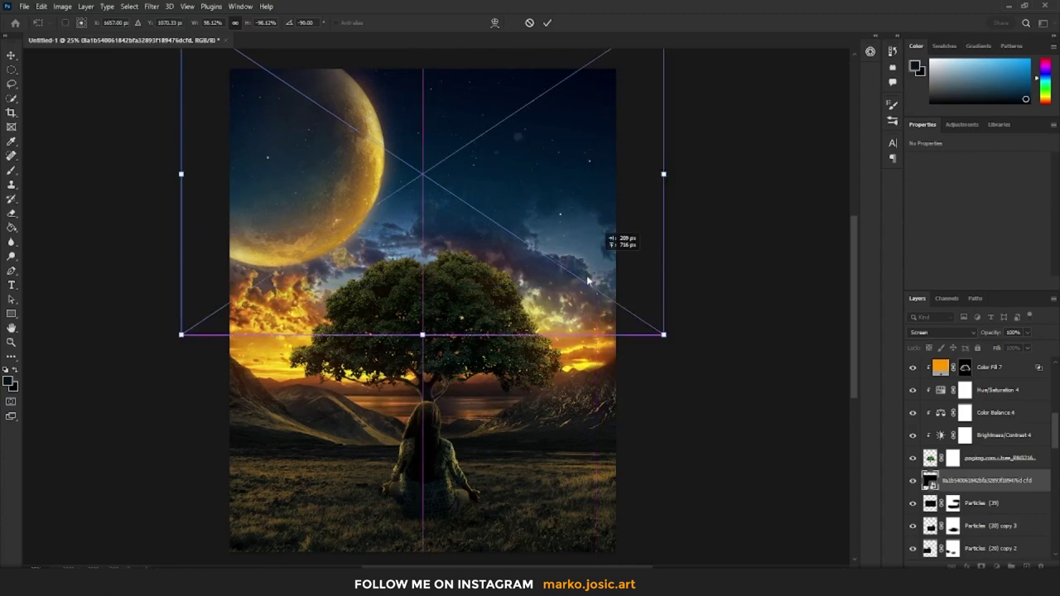
pyautogui.rightClick(553, 304)
pyautogui.click(584, 513)
# Add a black mask to the fire layer, then duplicate it and rotate the copy.
pyautogui.press('Return')
pyautogui.keyDown('alt'); pyautogui.click(993, 565); pyautogui.keyUp('alt')
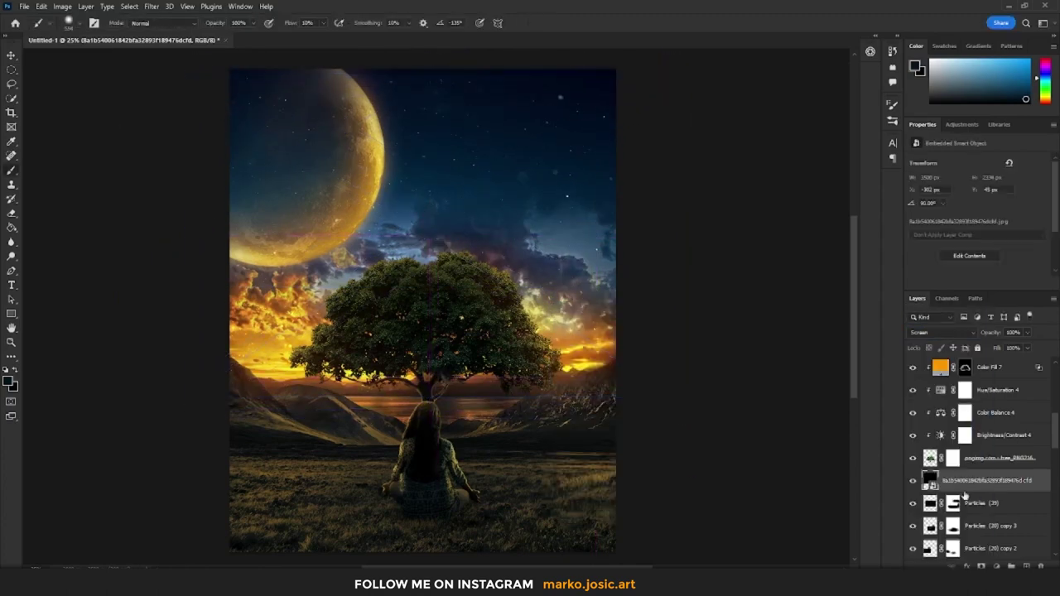
pyautogui.press('b')
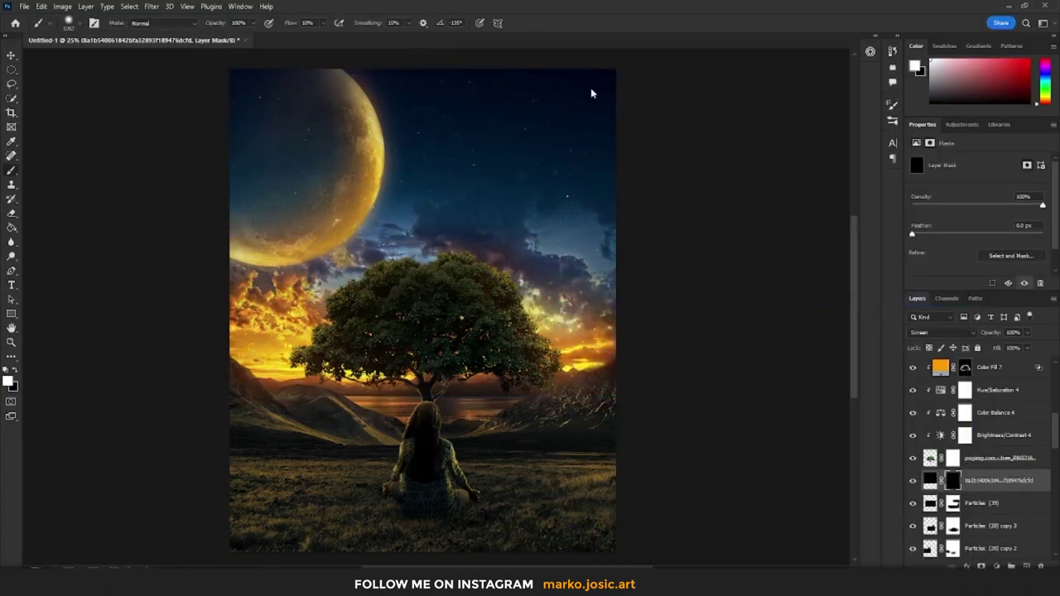
pyautogui.hotkey('ctrl', 'j')
pyautogui.hotkey('ctrl', 't')
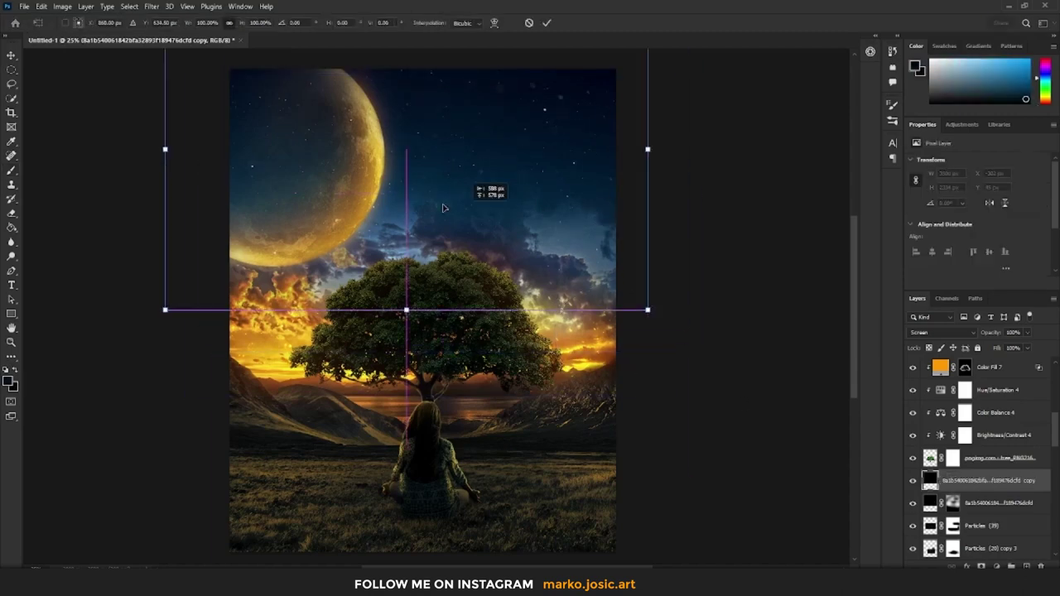
pyautogui.moveTo(443, 208); pyautogui.dragTo(514, 149)
pyautogui.press('Return')
pyautogui.press('b')
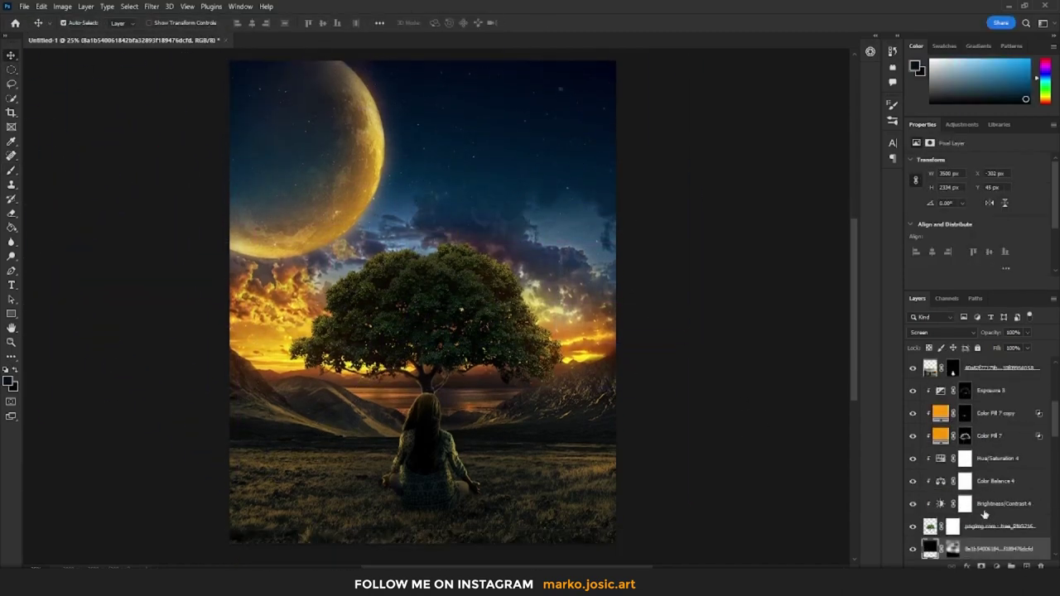
# Place another stock star-particle image and mask out the stars over the moon.
pyautogui.scroll(5, 692, 301)
pyautogui.scroll(5, 694, 320)
pyautogui.scroll(5, 676, 318)
pyautogui.scroll(3, 663, 282)
pyautogui.scroll(3, 607, 287)
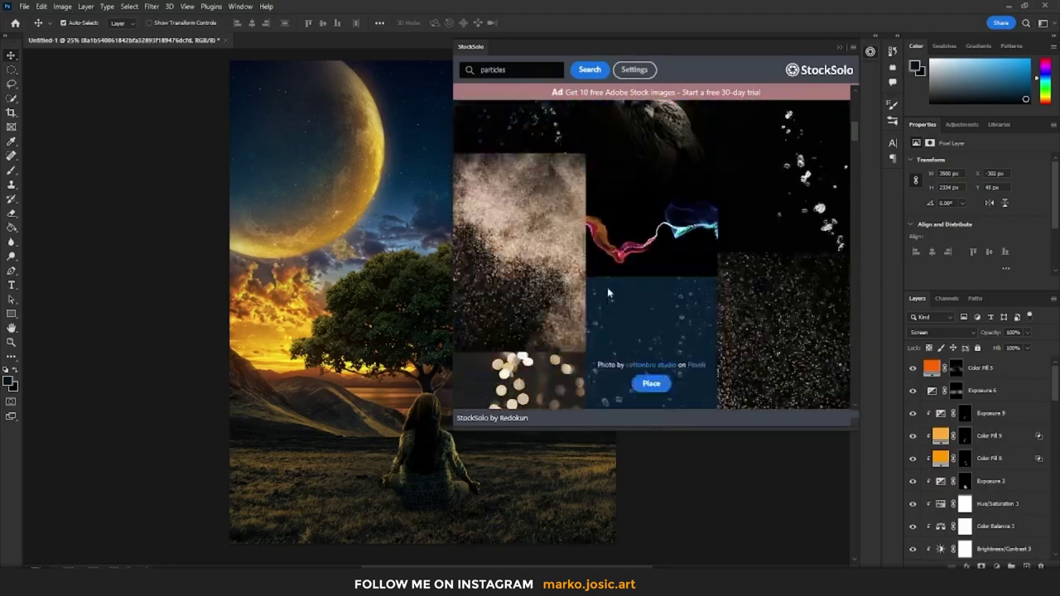
pyautogui.scroll(3, 580, 299)
pyautogui.click(516, 310)
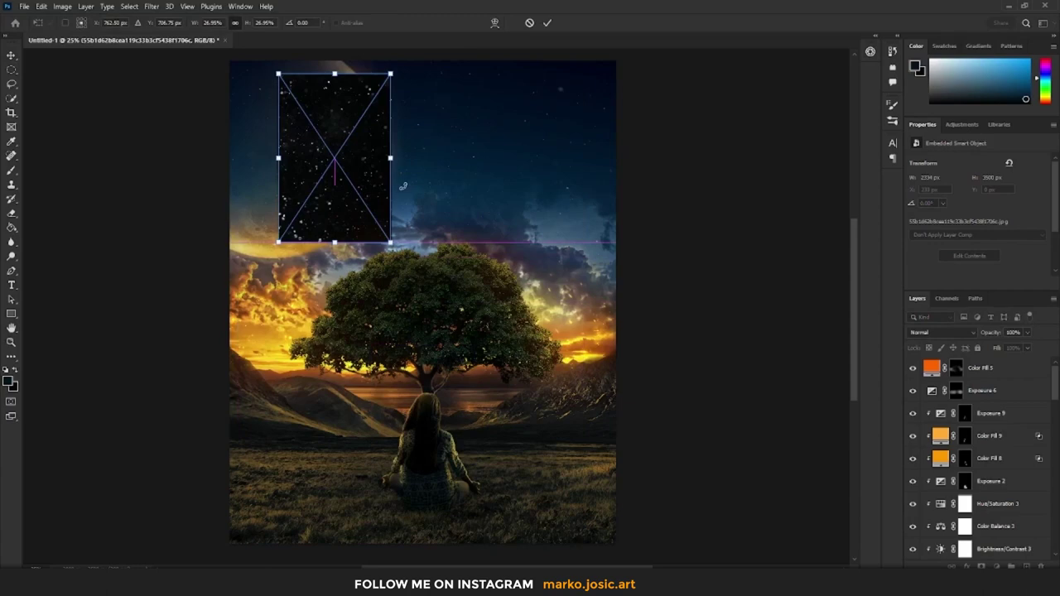
pyautogui.keyDown('alt'); pyautogui.click(993, 566); pyautogui.keyUp('alt')
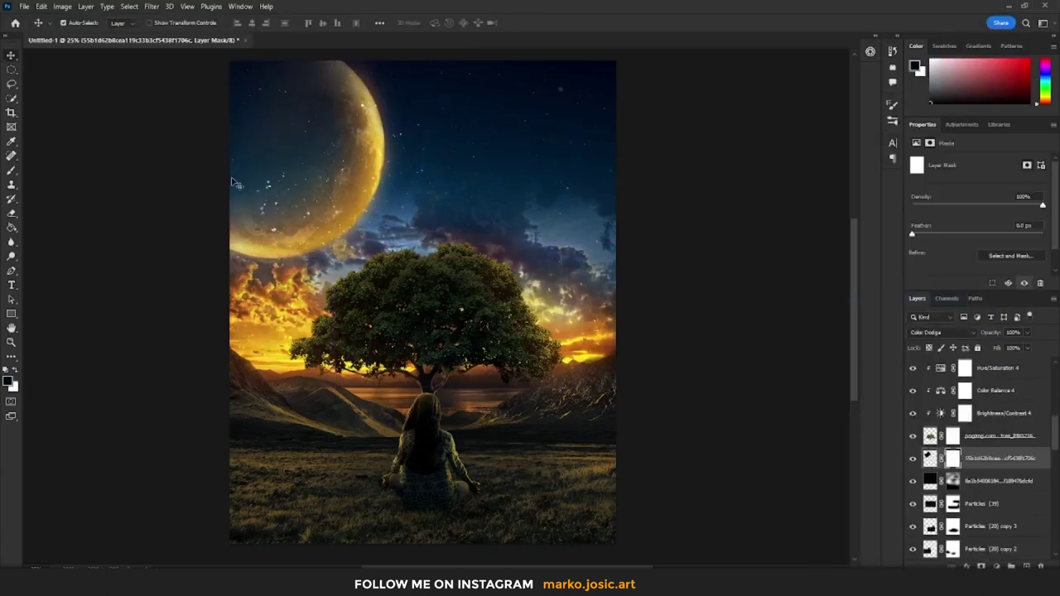
pyautogui.press('b')
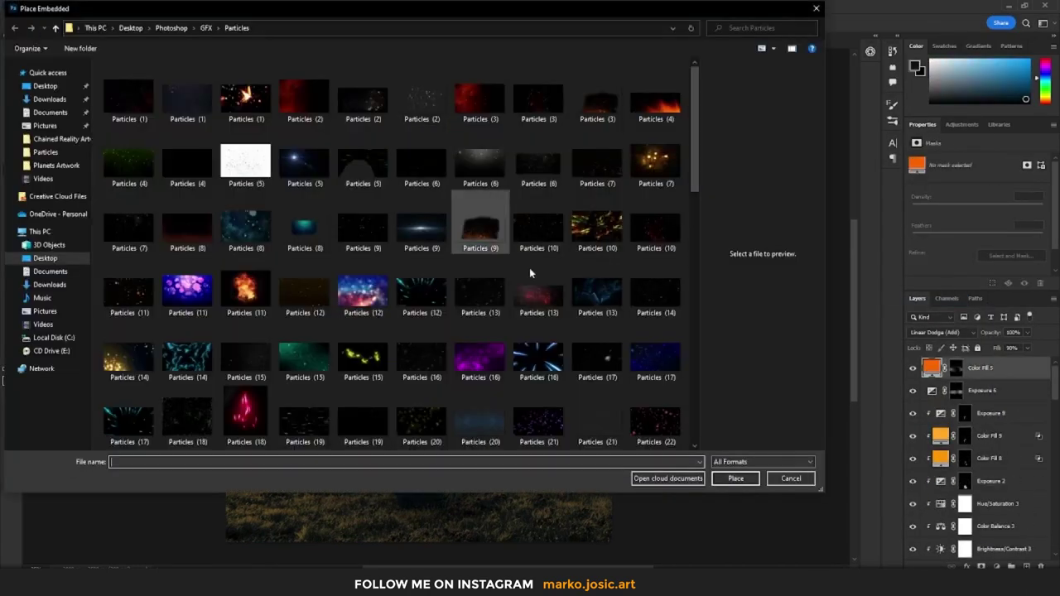
# Place Particles (20), colorize it gold (Hue 50, Saturation 71), add a mask and duplicate it.
pyautogui.scroll(-10, 529, 268)
pyautogui.click(423, 211)
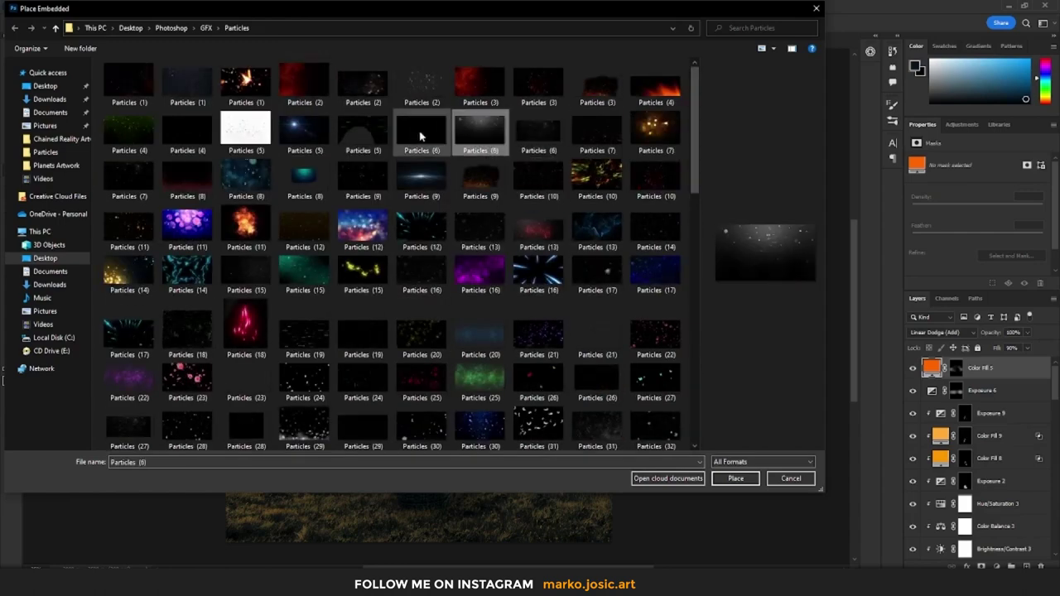
pyautogui.press('Return')
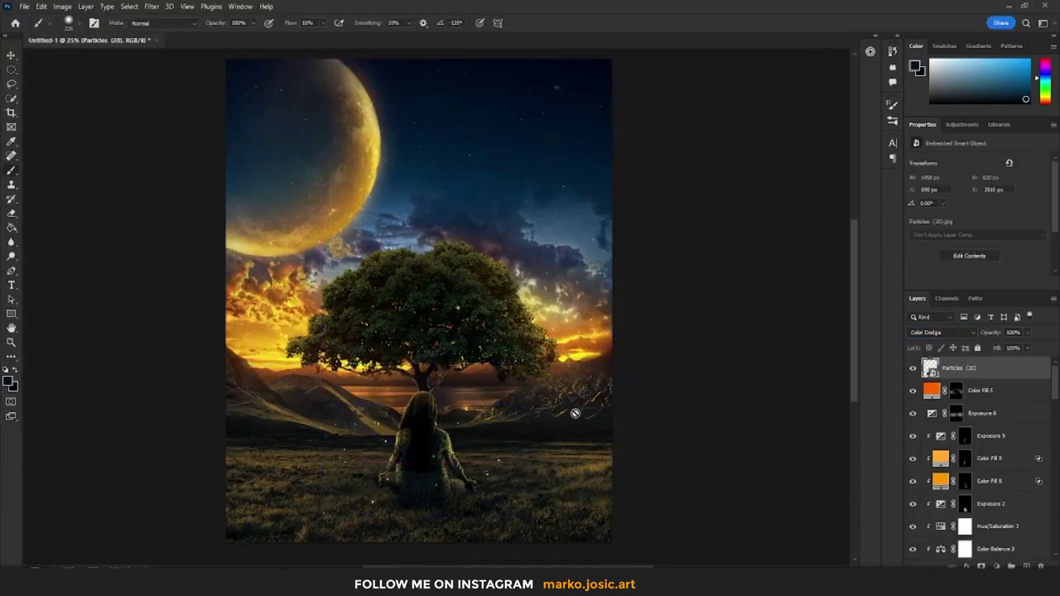
pyautogui.hotkey('ctrl', 'u')
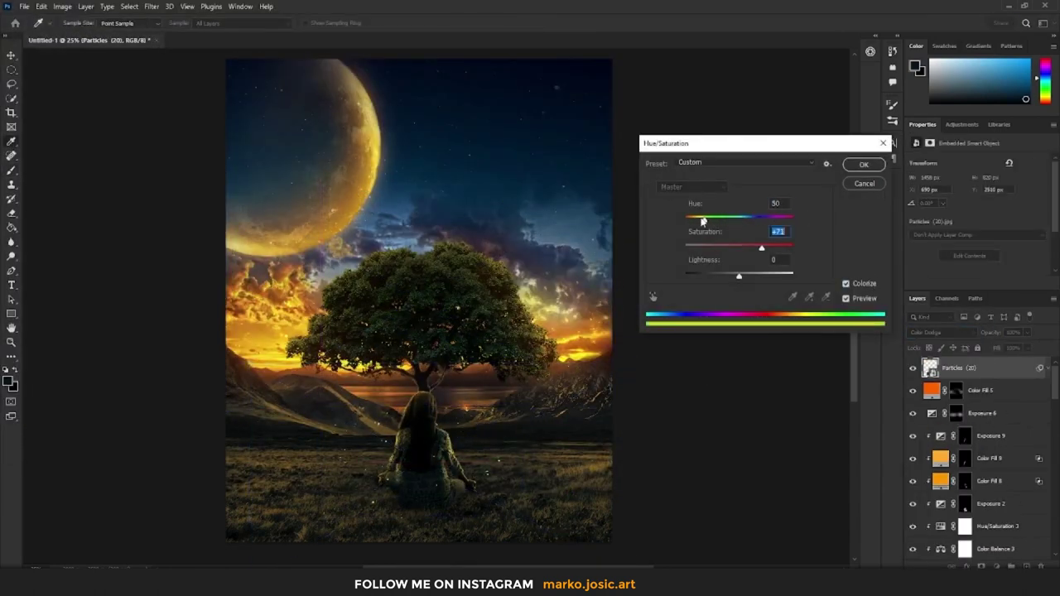
pyautogui.click(864, 164)
pyautogui.press('b')
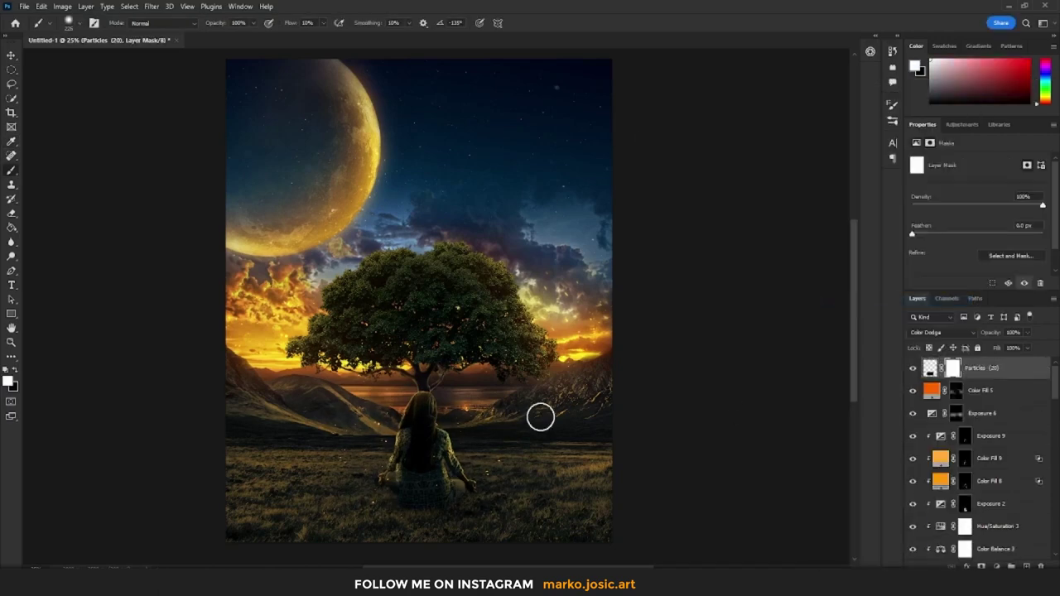
pyautogui.hotkey('ctrl', 'j')
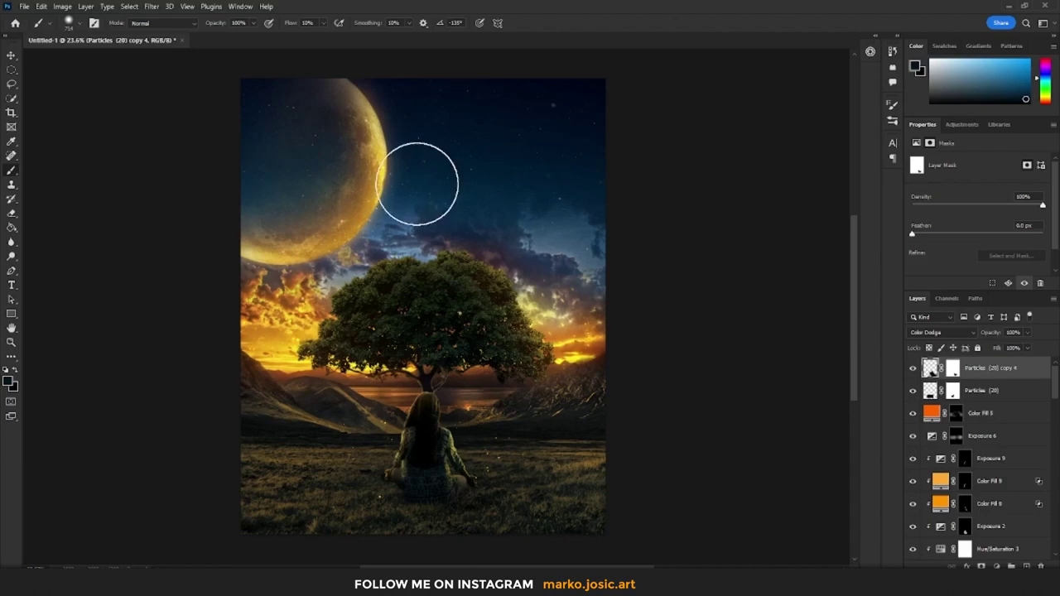
# Blend the orange Color Fill 11 into the lower scene with Blend If and review its colour.
pyautogui.scroll(-5, 986, 447)
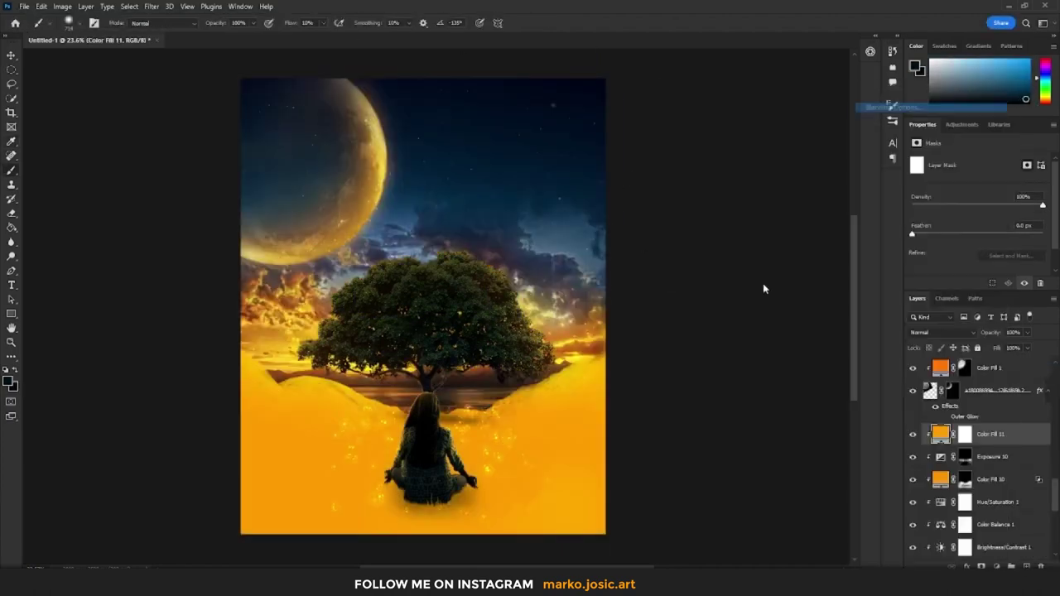
pyautogui.moveTo(777, 350); pyautogui.dragTo(803, 354)
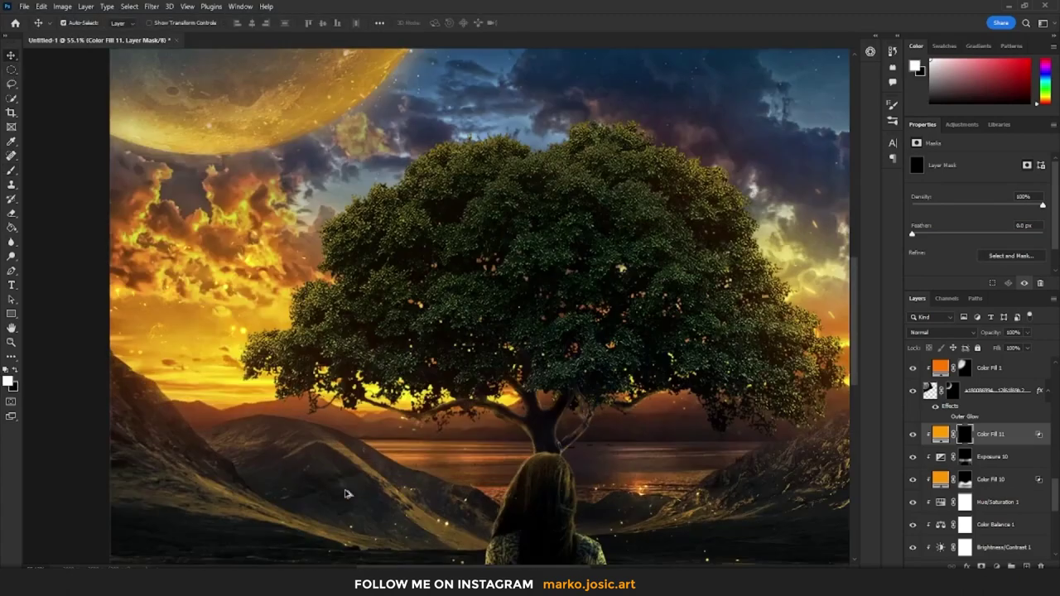
pyautogui.press('b')
pyautogui.scroll(-3, 485, 387)
pyautogui.doubleClick(940, 434)
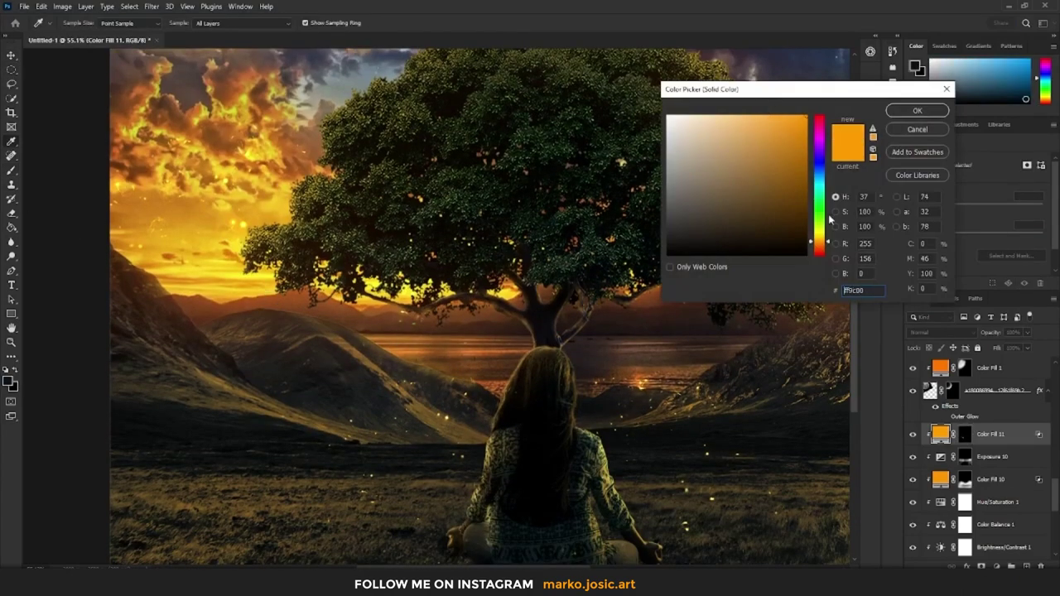
pyautogui.press('Return')
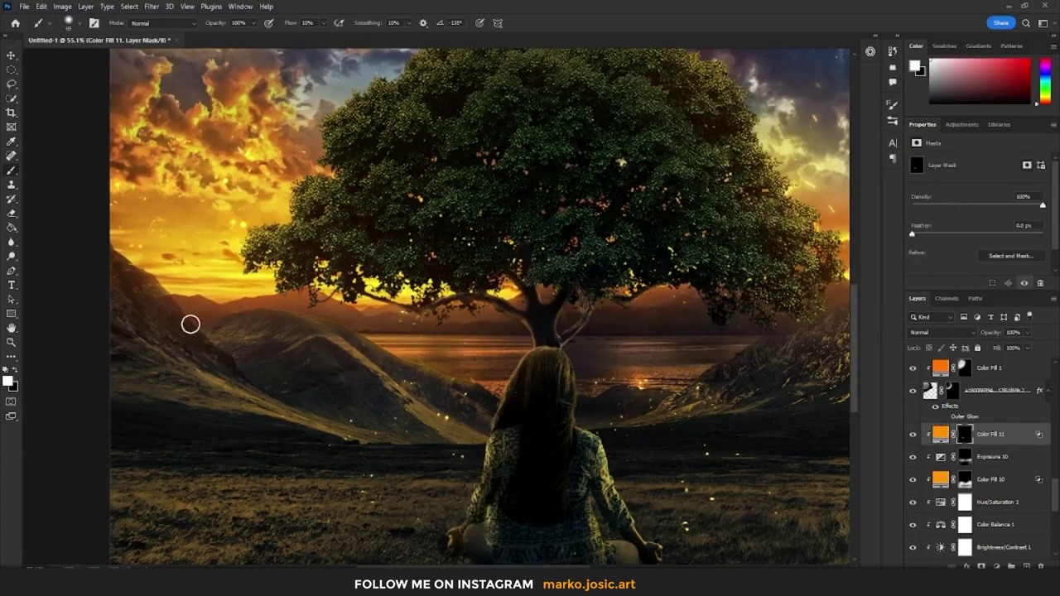
# Add a new colour fill layer restricted to the darker areas with Blend If.
pyautogui.scroll(-1, 549, 332)
pyautogui.scroll(-1, 658, 274)
pyautogui.scroll(-3, 746, 348)
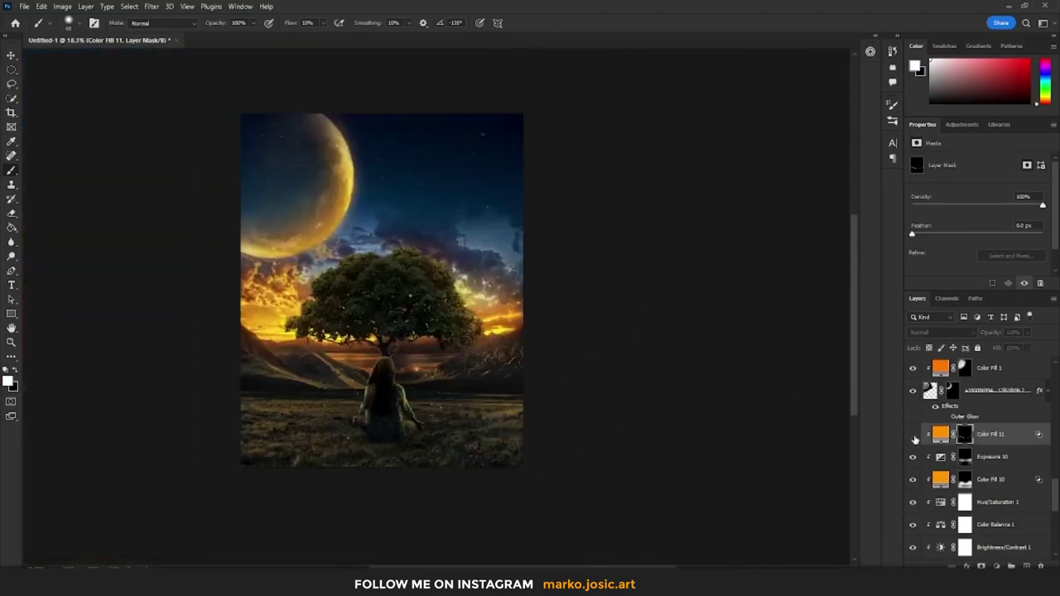
pyautogui.scroll(1, 855, 430)
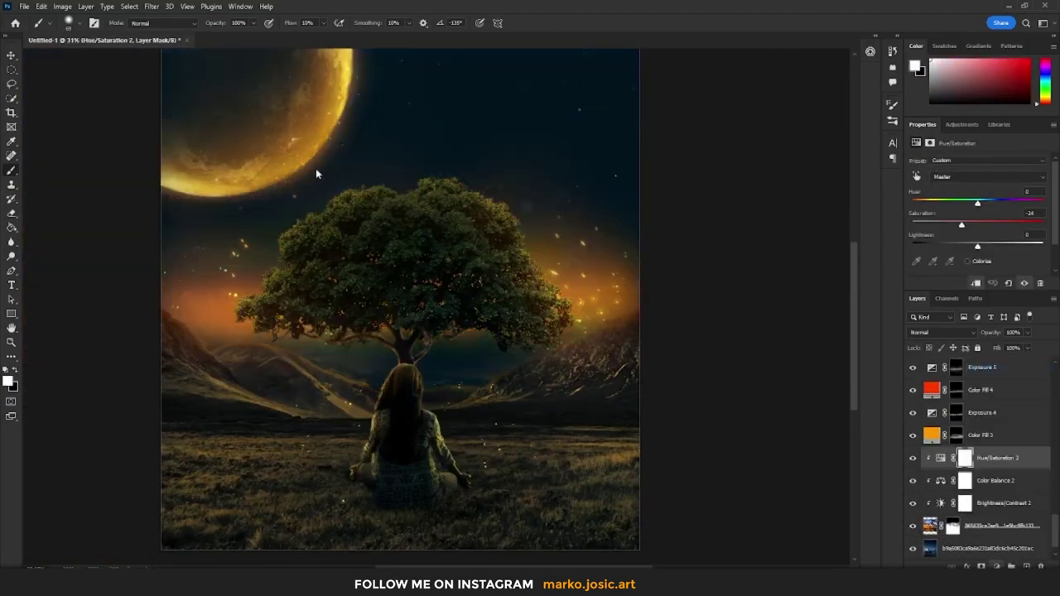
pyautogui.click(918, 110)
pyautogui.doubleClick(1002, 458)
pyautogui.moveTo(782, 352); pyautogui.dragTo(828, 352)
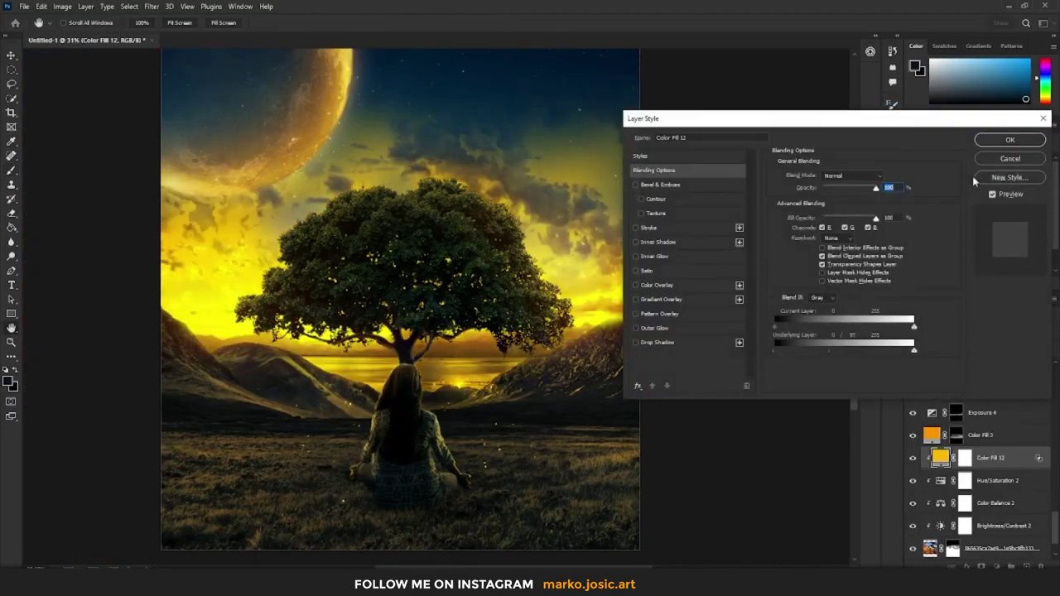
pyautogui.click(996, 138)
# Change Color Fill 12 from yellow to orange and convert the merged Layer 1 into a smart object.
pyautogui.doubleClick(940, 457)
pyautogui.moveTo(820, 242); pyautogui.dragTo(820, 246)
pyautogui.click(918, 111)
pyautogui.doubleClick(1003, 457)
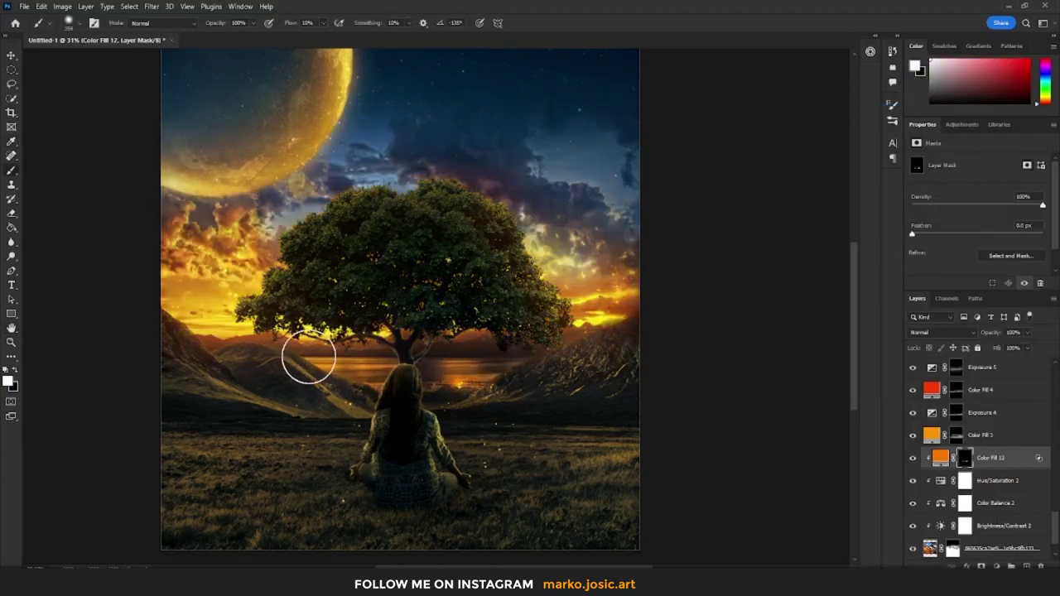
pyautogui.scroll(-3, 308, 357)
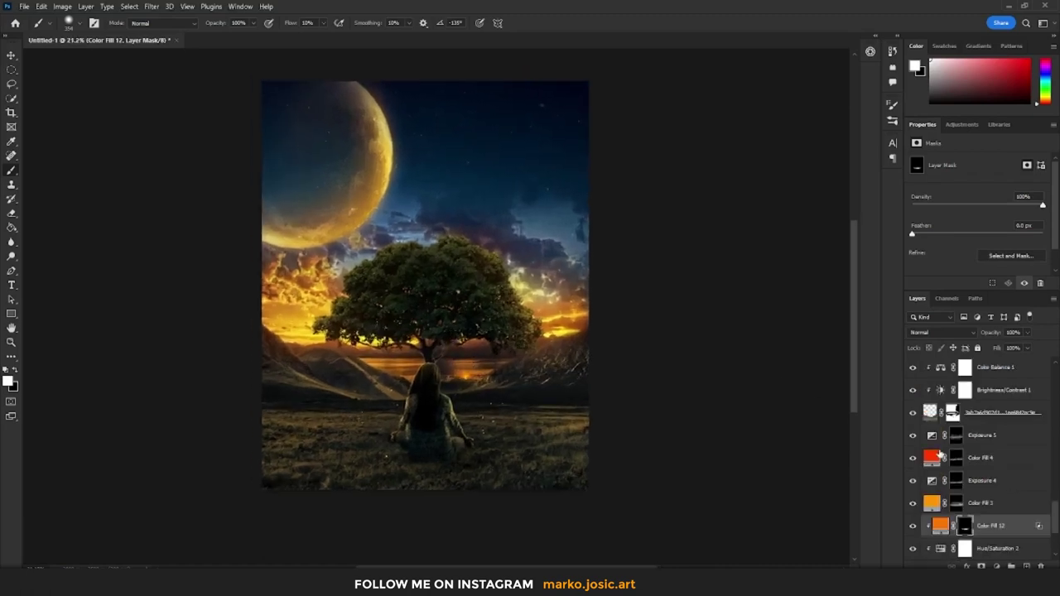
pyautogui.rightClick(960, 367)
pyautogui.click(853, 260)
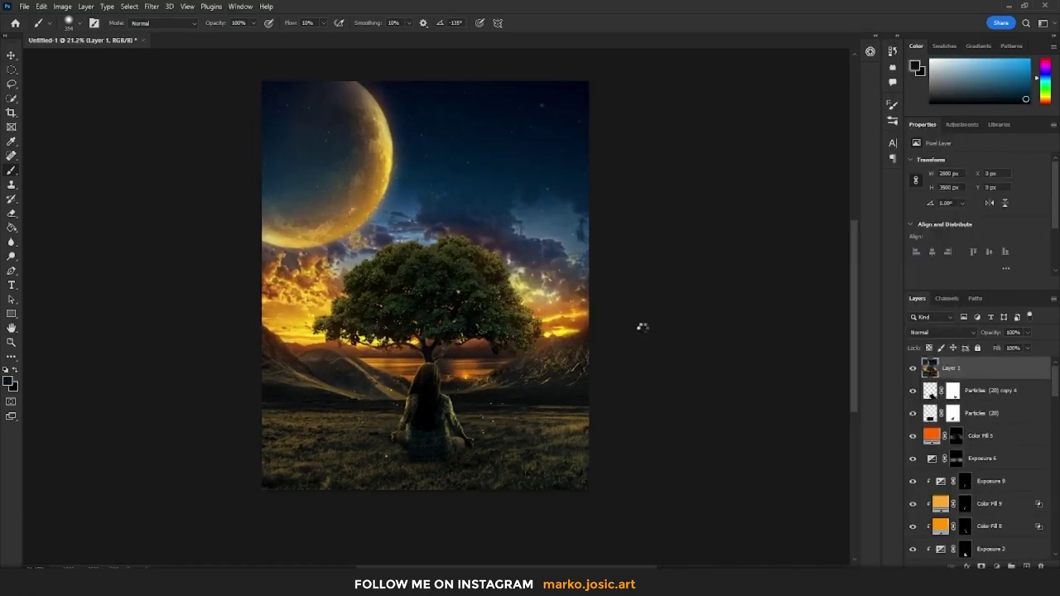
# Grade Layer 1 in Camera Raw: Contrast +20, Highlights +25, Whites +20, Blacks −12, Dehaze +15.
pyautogui.hotkey('ctrl', 'shift', 'a')
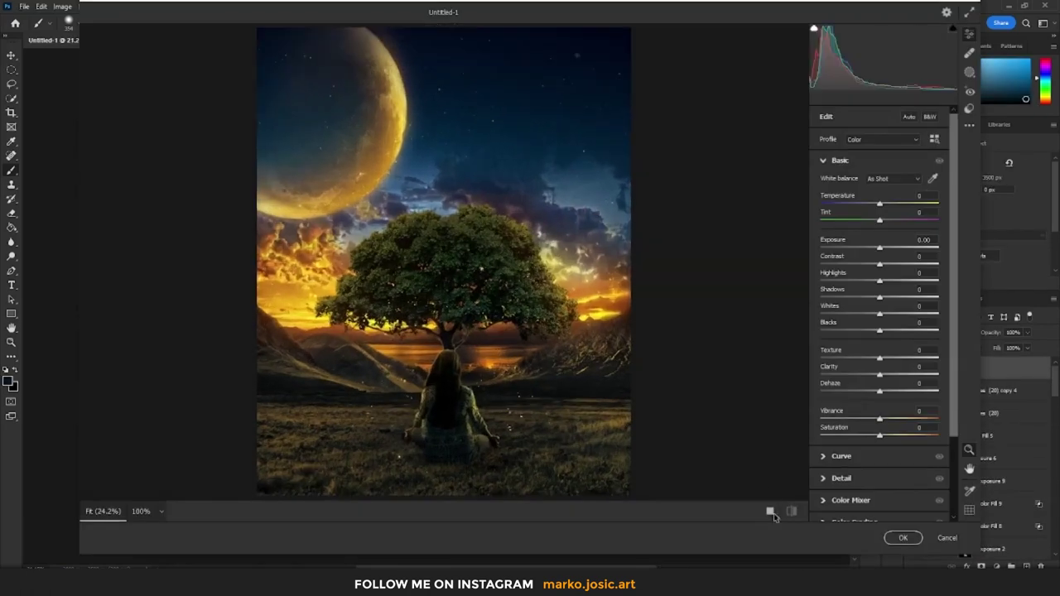
pyautogui.moveTo(879, 281); pyautogui.dragTo(901, 324)
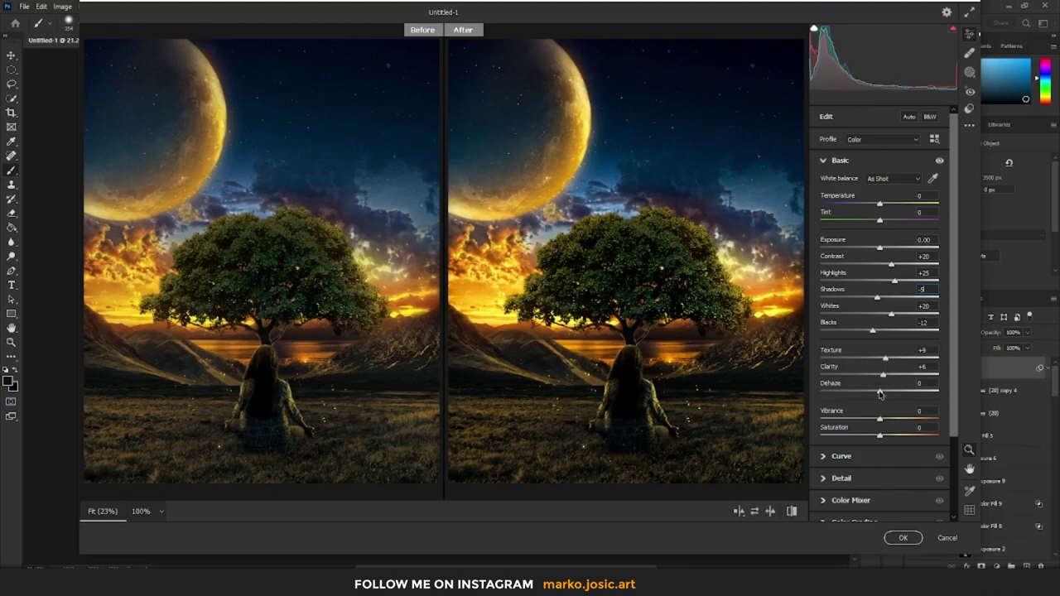
pyautogui.moveTo(883, 392); pyautogui.dragTo(903, 396)
pyautogui.click(840, 160)
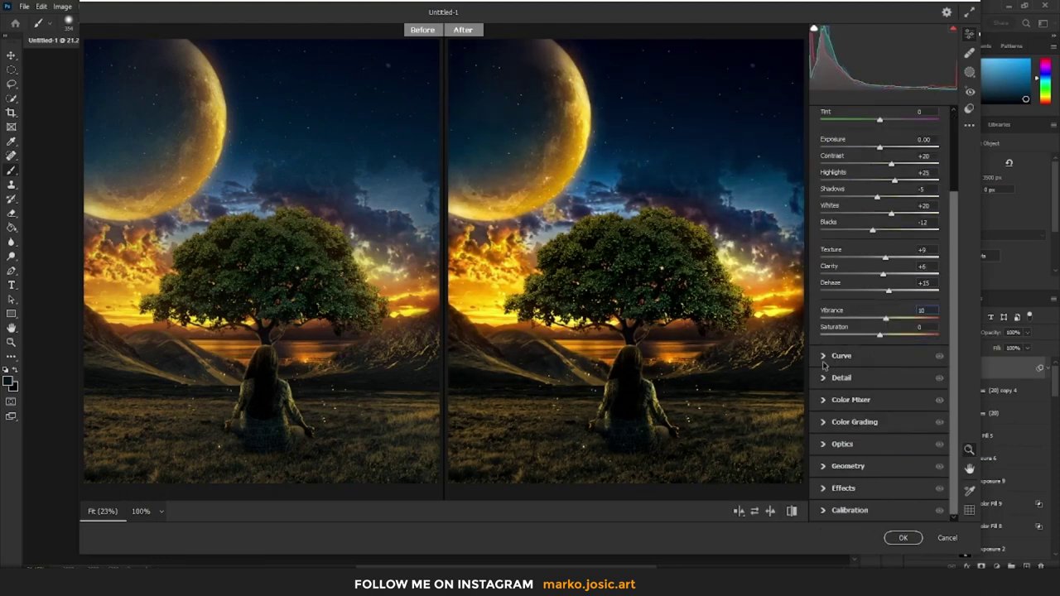
# Raise the lights on the tone curve, tint the shadows green and warm the midtones.
pyautogui.click(842, 182)
pyautogui.moveTo(888, 269); pyautogui.dragTo(888, 264)
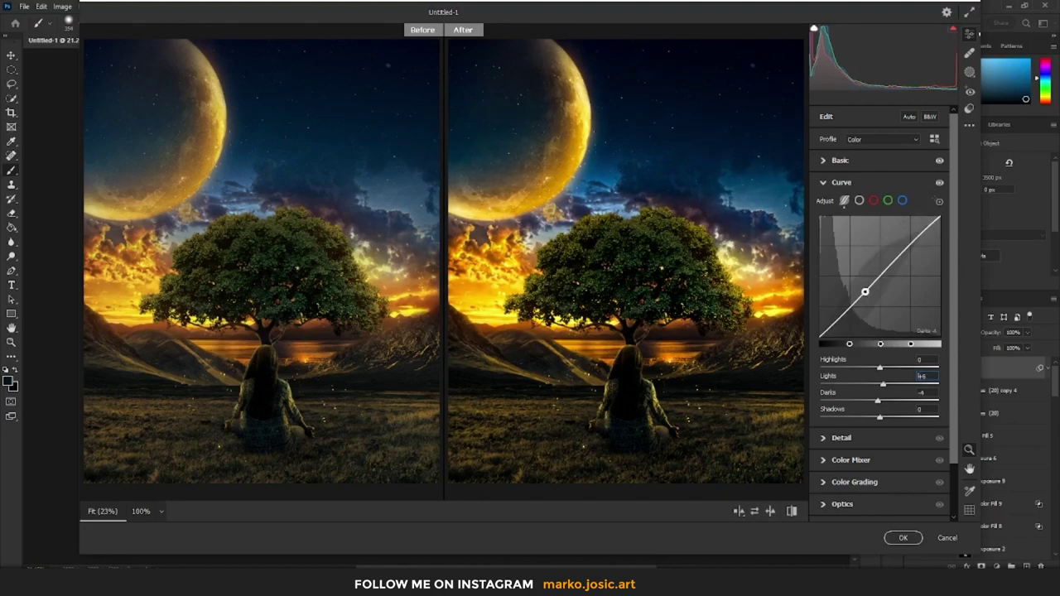
pyautogui.click(854, 482)
pyautogui.moveTo(841, 409); pyautogui.dragTo(847, 403)
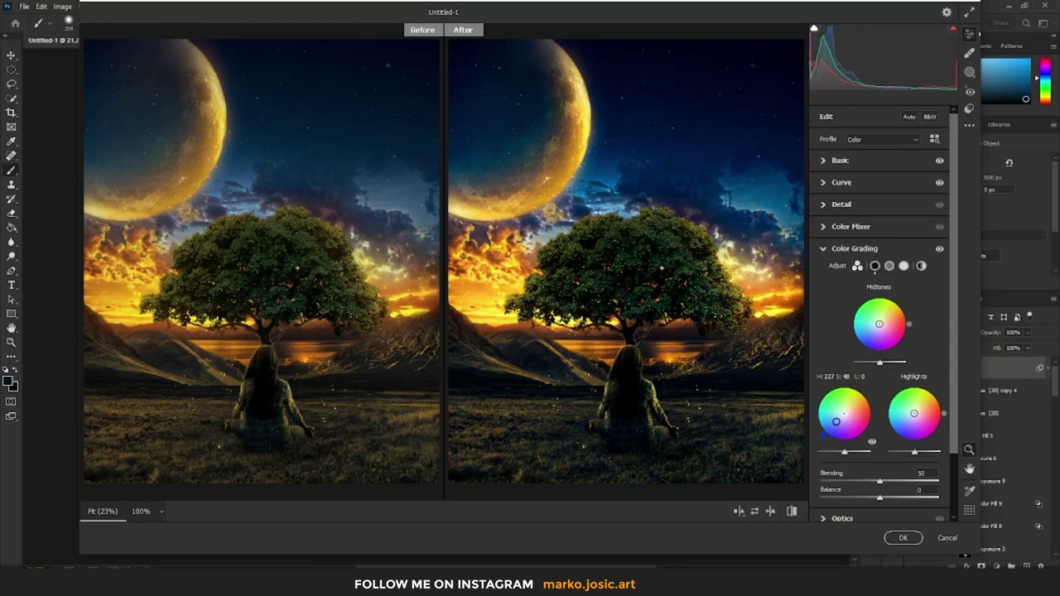
pyautogui.moveTo(878, 324); pyautogui.dragTo(885, 318)
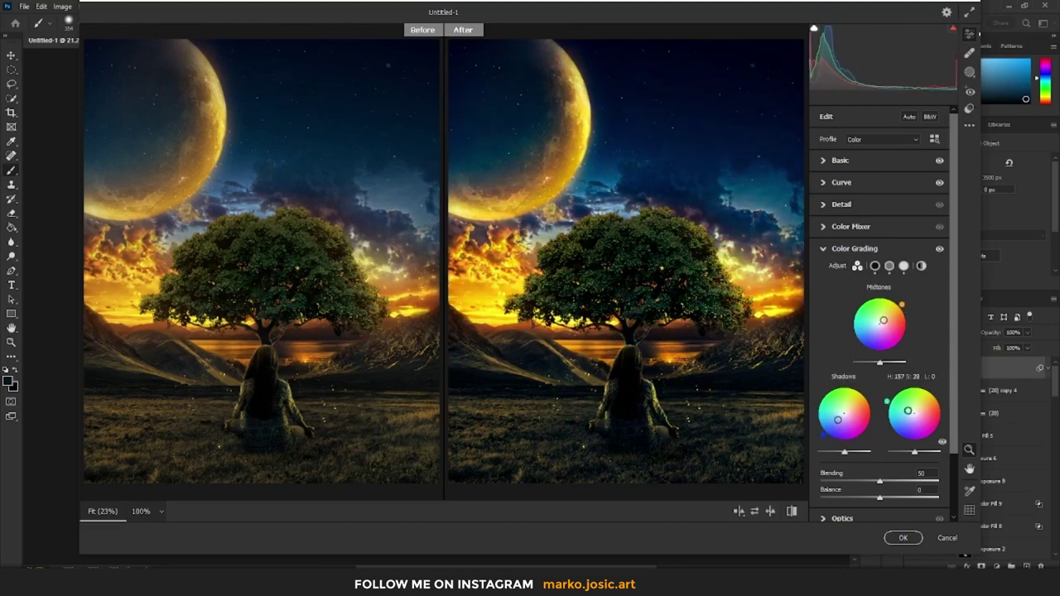
# Shift the Blue and Yellow hues in the Color Mixer to turn the sky teal.
pyautogui.click(851, 226)
pyautogui.moveTo(880, 372); pyautogui.dragTo(863, 371)
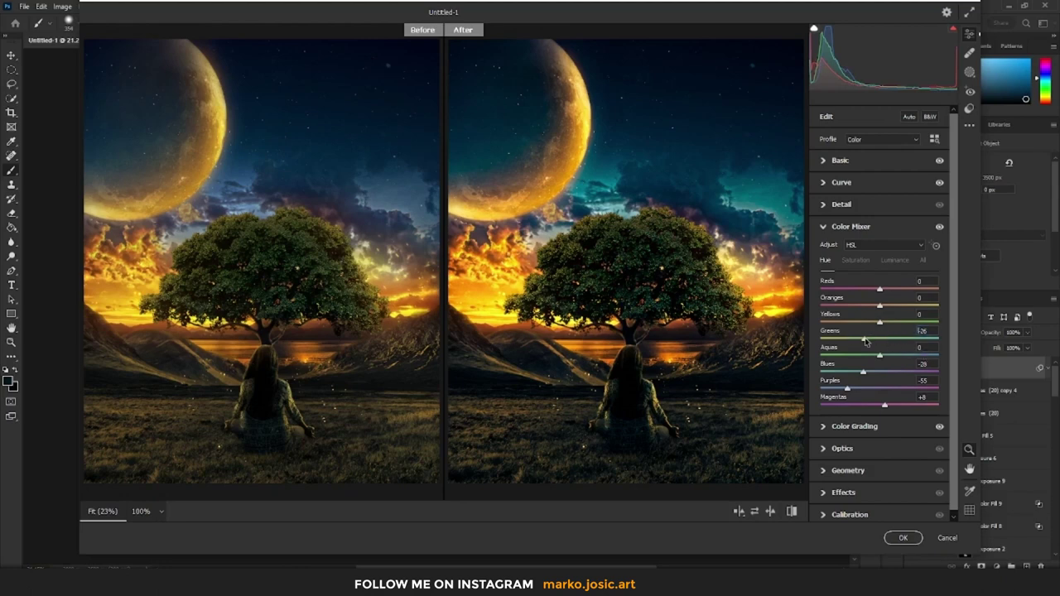
pyautogui.moveTo(872, 323)
pyautogui.mouseDown()
pyautogui.moveTo(900, 323)
pyautogui.moveTo(863, 306)
pyautogui.mouseUp()
# Review the Optics and Calibration settings, then reset Temperature to 0.
pyautogui.click(829, 445)
pyautogui.click(835, 413)
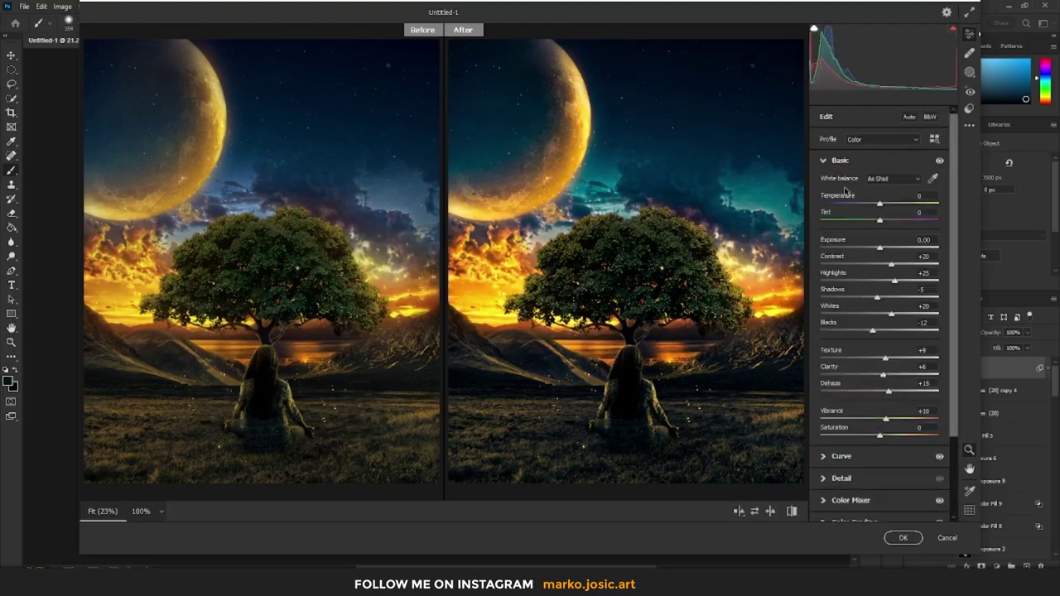
pyautogui.moveTo(867, 205)
pyautogui.mouseDown()
pyautogui.moveTo(888, 204)
pyautogui.moveTo(876, 222)
pyautogui.mouseUp()
pyautogui.write('0')
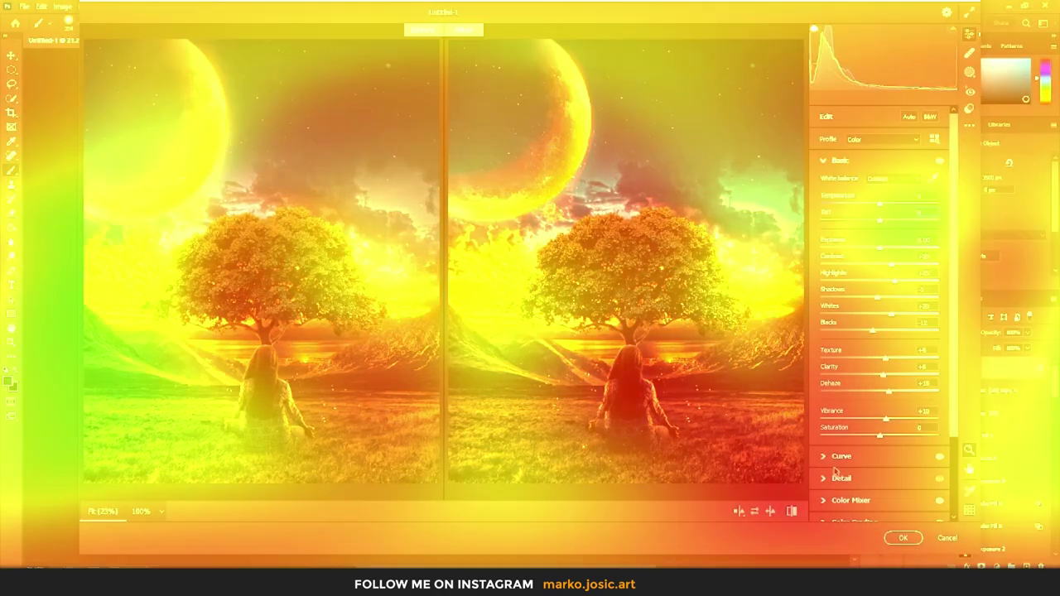